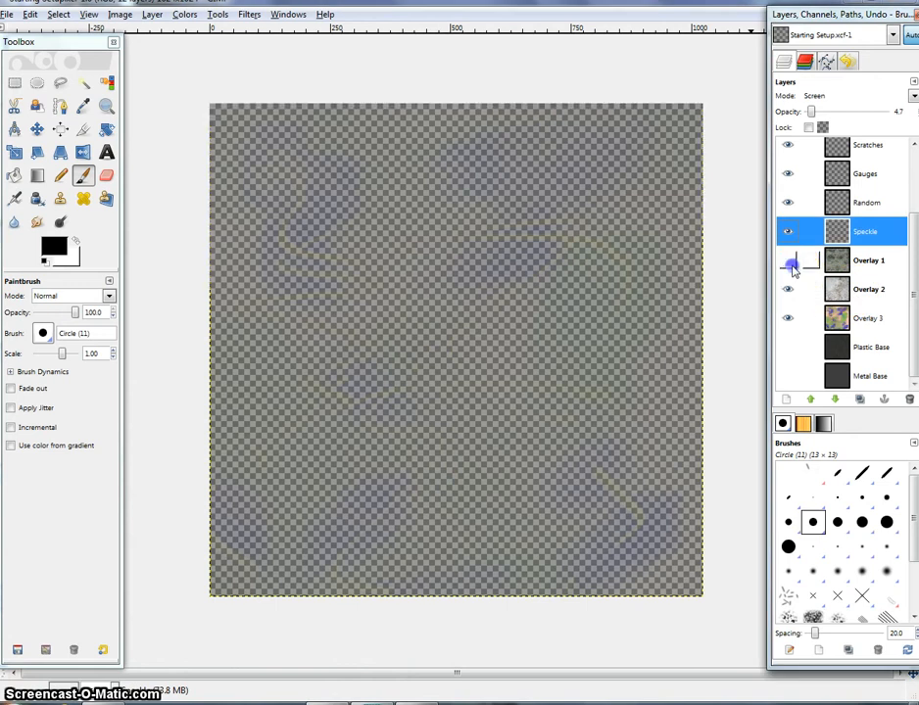
Step: Hide the Overlay 2 and Overlay 3 layers and add the tutorial folder's template image as a layer directly above Plastic Base
click(789, 289)
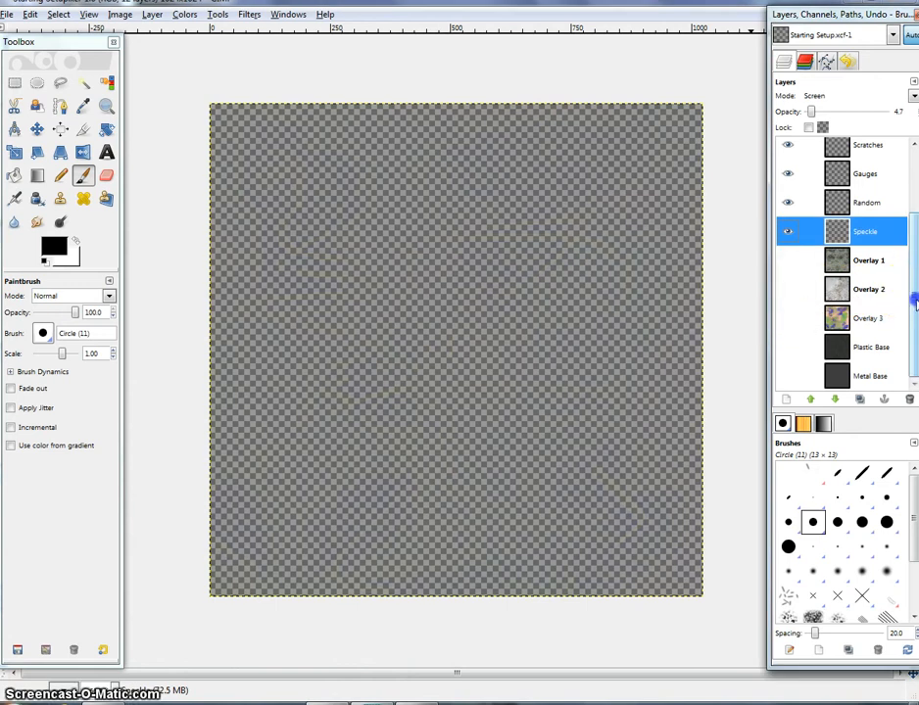
click(837, 347)
double_click(420, 6)
drag(416, 11, 553, 151)
click(195, 279)
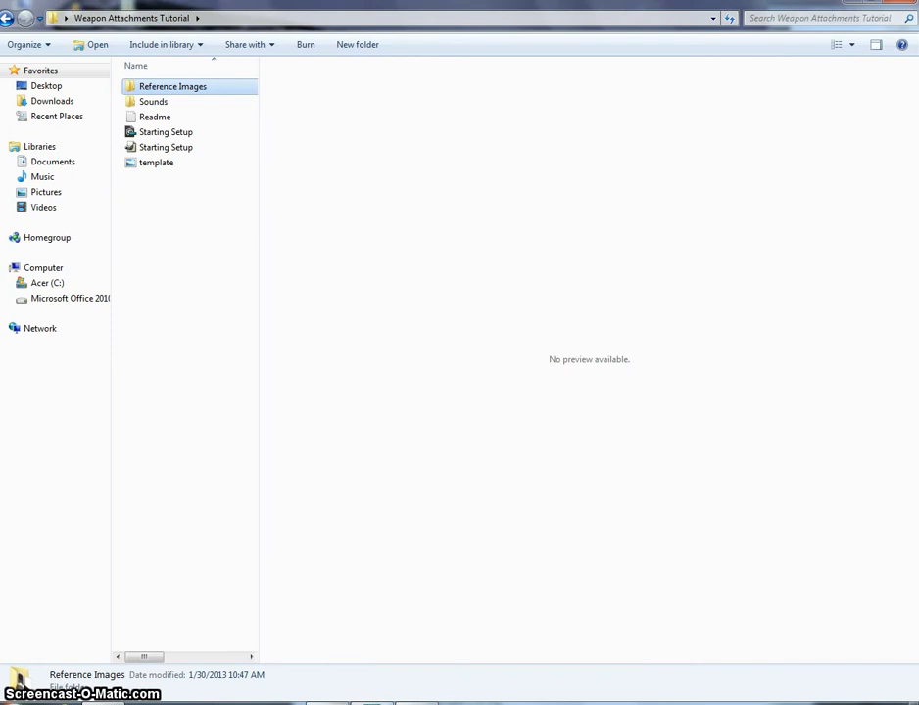
click(329, 702)
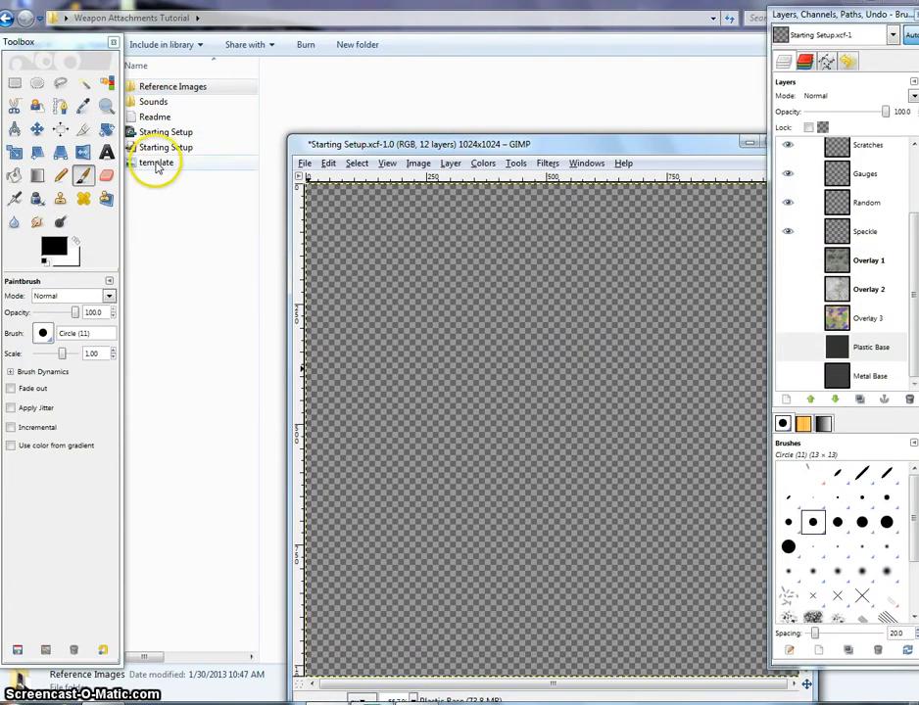
drag(157, 163, 459, 312)
double_click(477, 144)
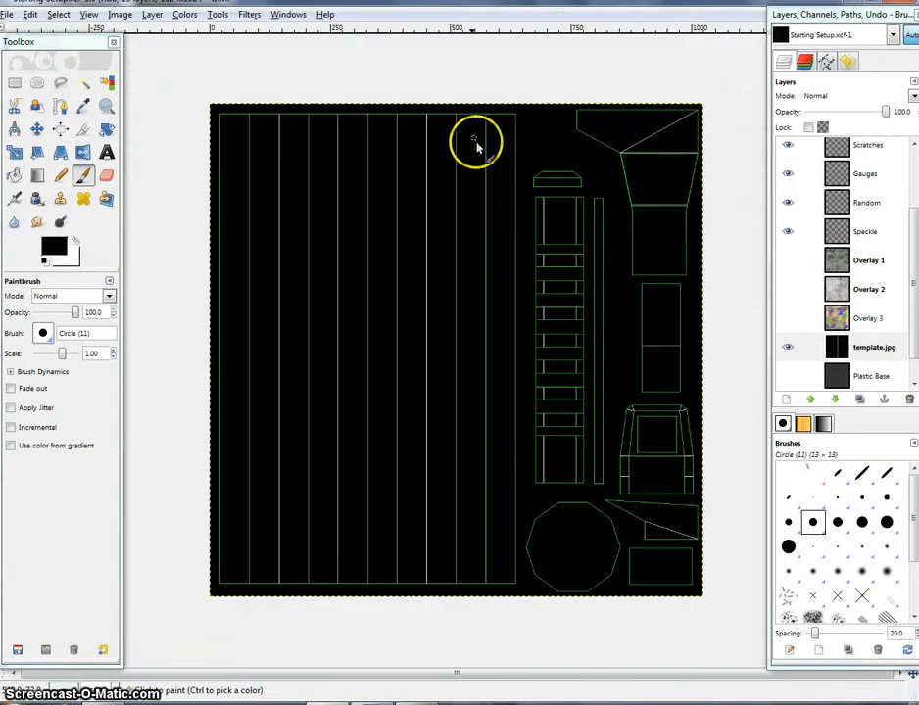
Step: Look at the Eotech sight and UMP .45 suppressor pictures in the Reference Images folder, then return to the maximized Starting Setup image
drag(472, 4, 570, 110)
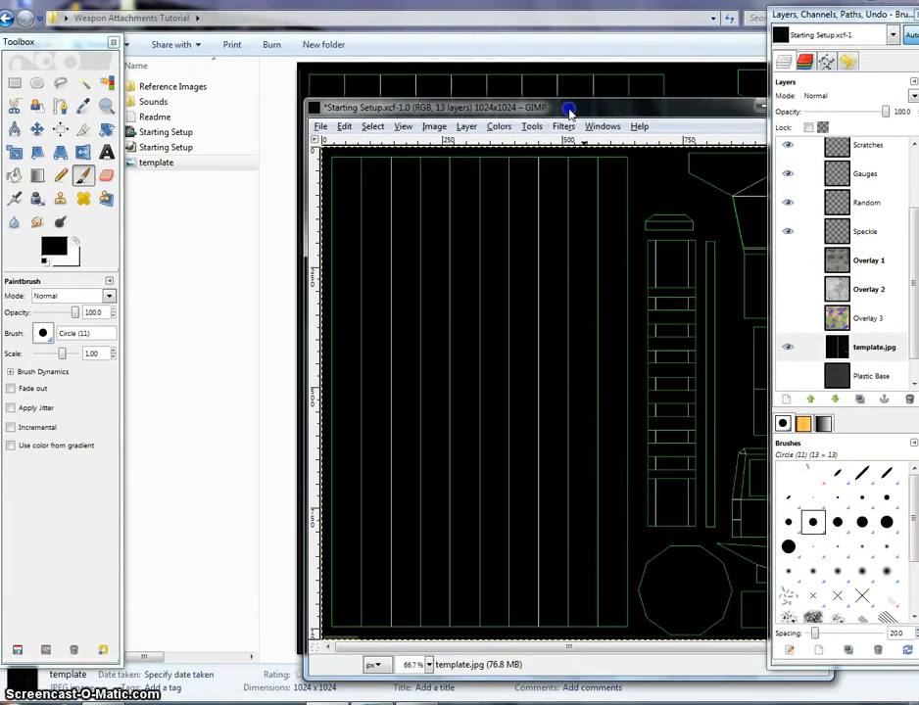
double_click(201, 89)
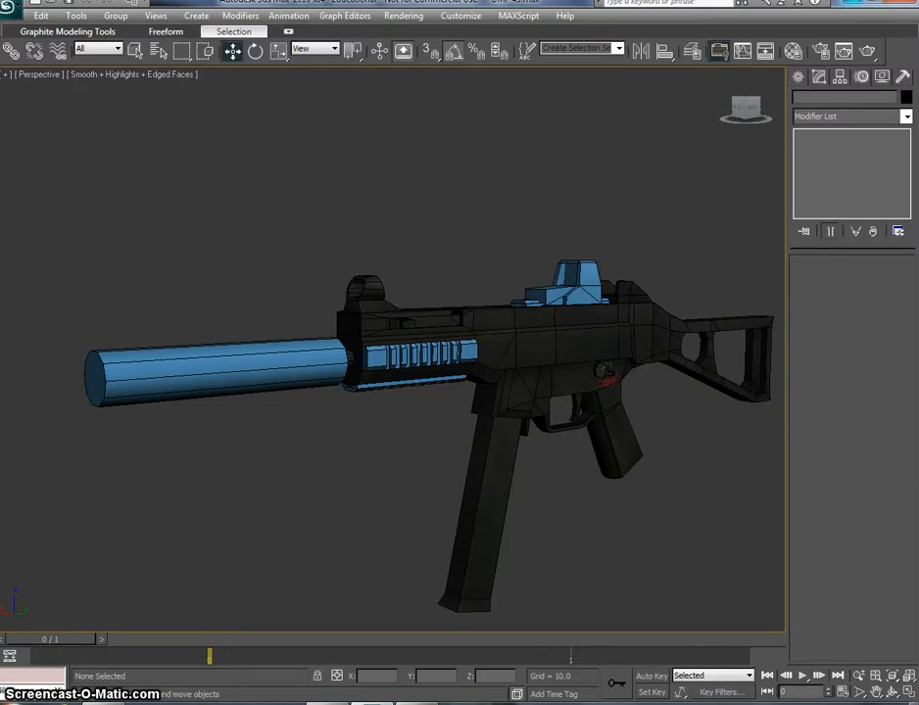
click(855, 3)
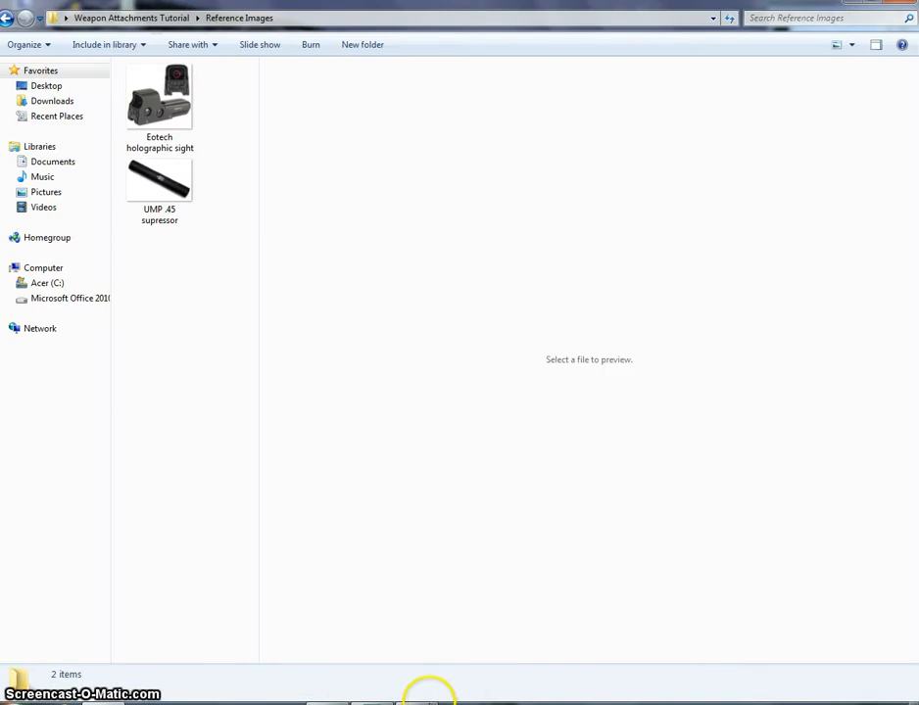
click(371, 702)
drag(570, 108, 480, 80)
double_click(480, 78)
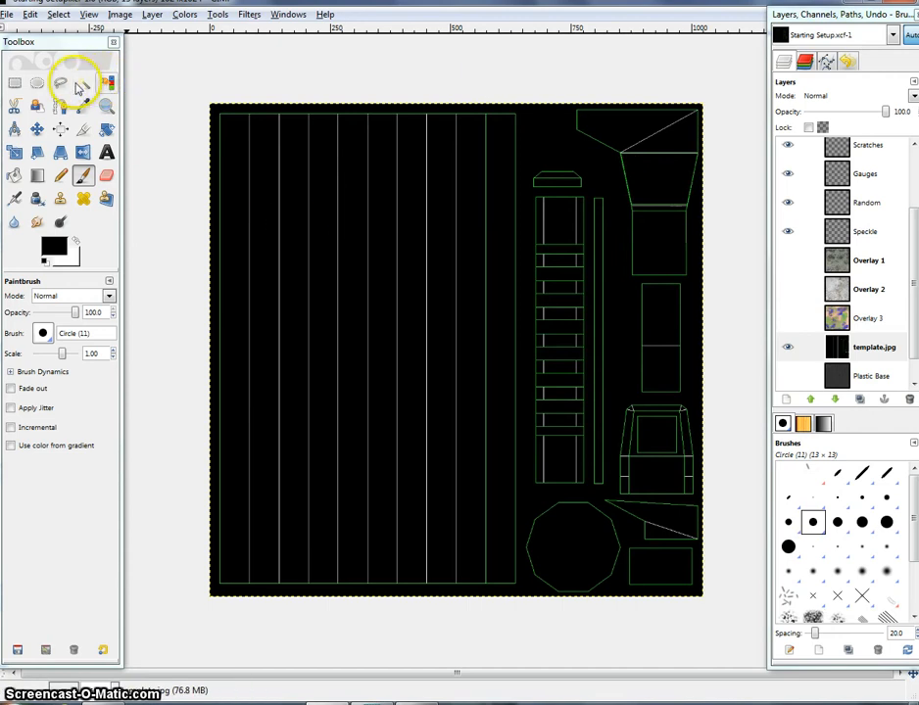
Step: Select the template's black areas by color and subtract the background outside the UV shells with Fuzzy Select
click(105, 83)
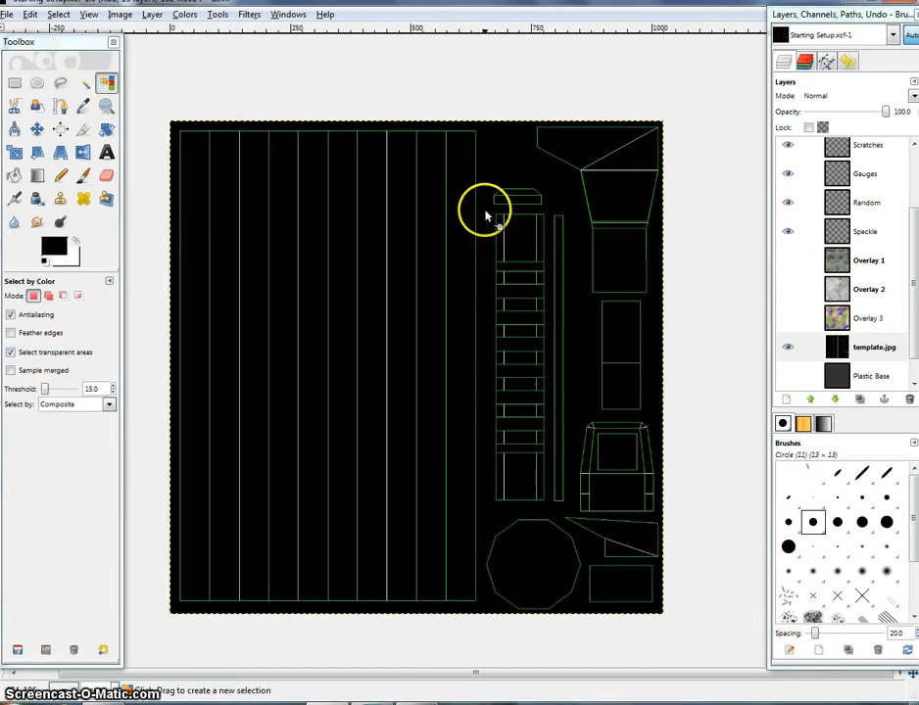
click(485, 215)
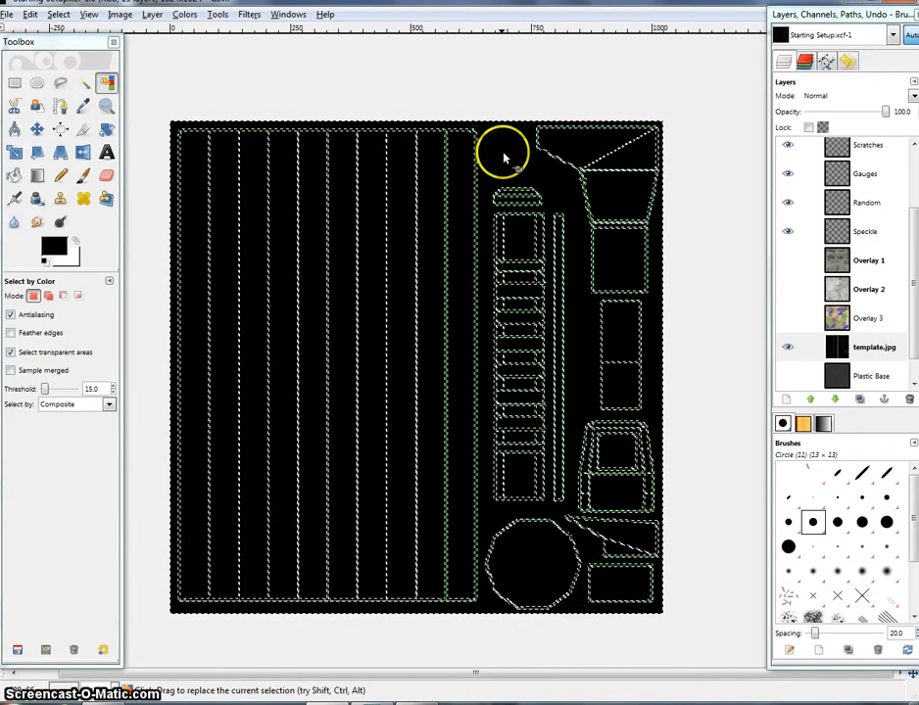
click(84, 86)
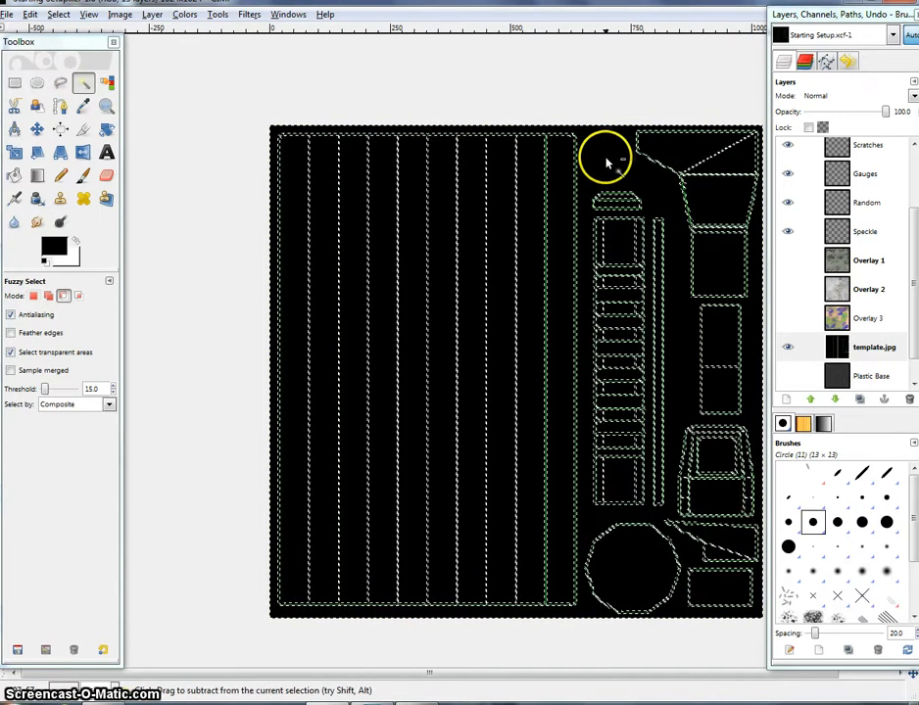
ctrl+click(607, 160)
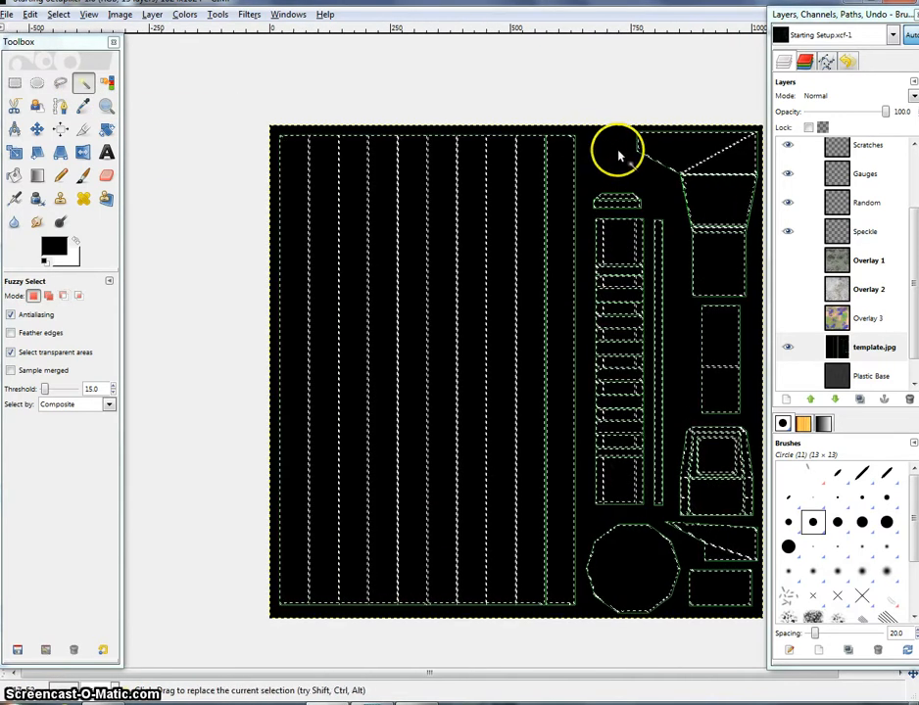
Step: Grow the UV shell selection by 3 pixels
right_click(572, 147)
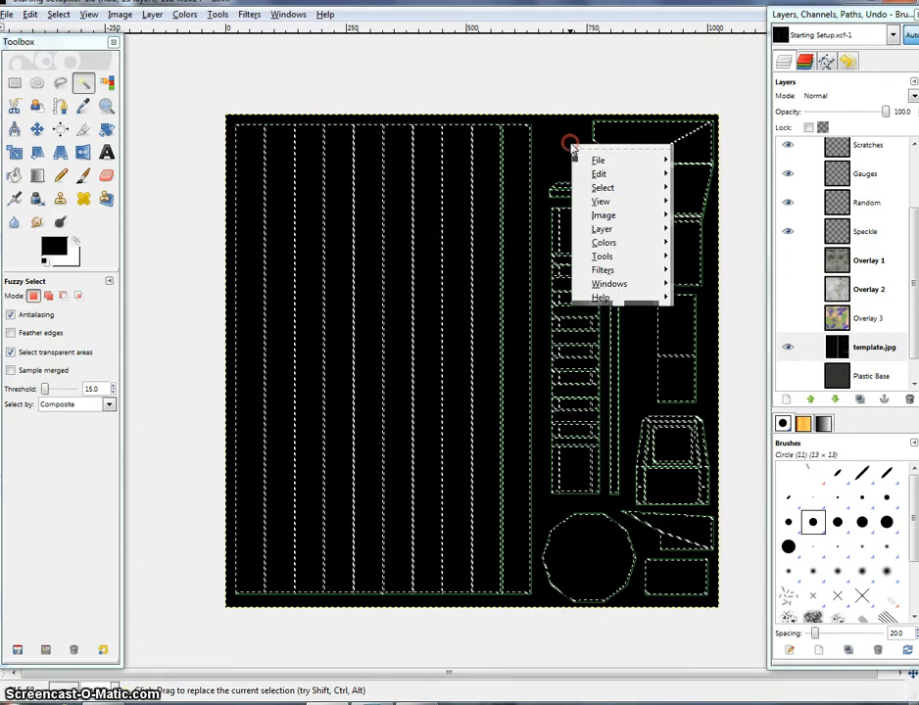
mouse_move(606, 186)
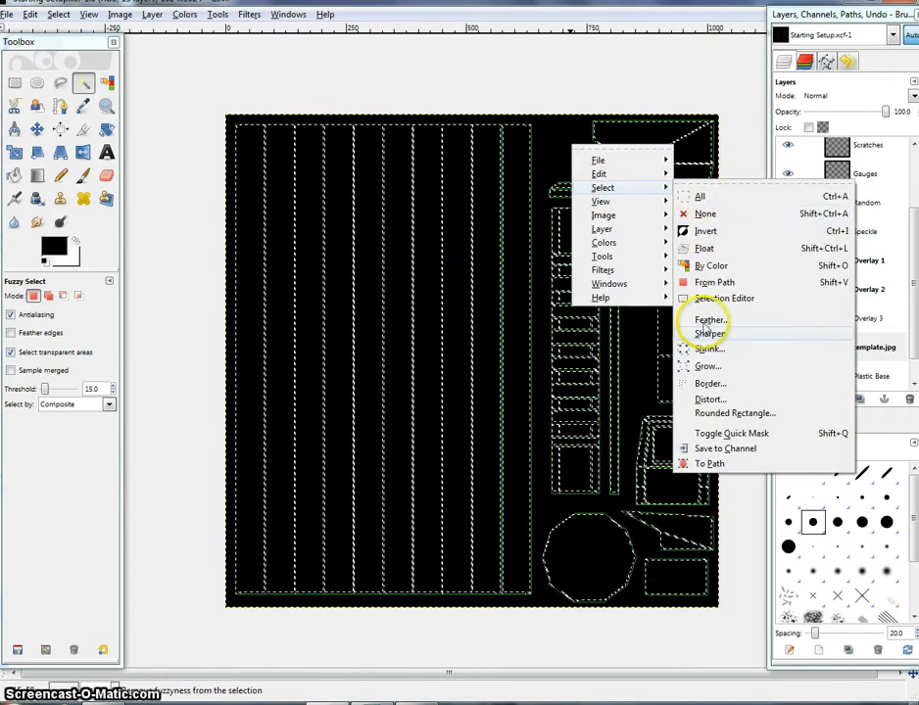
click(707, 366)
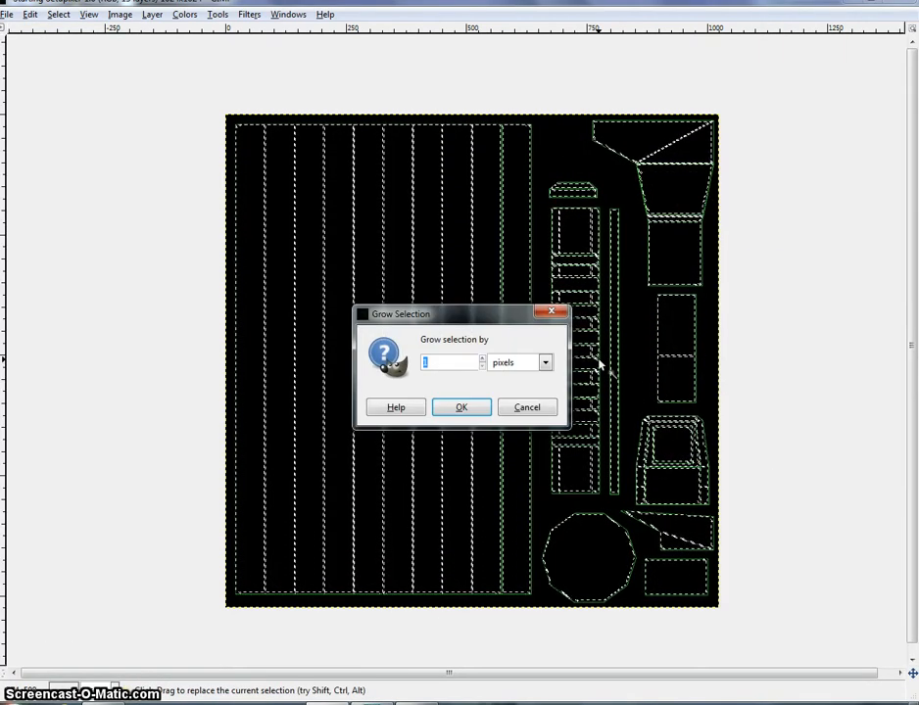
text(3)
key(Return)
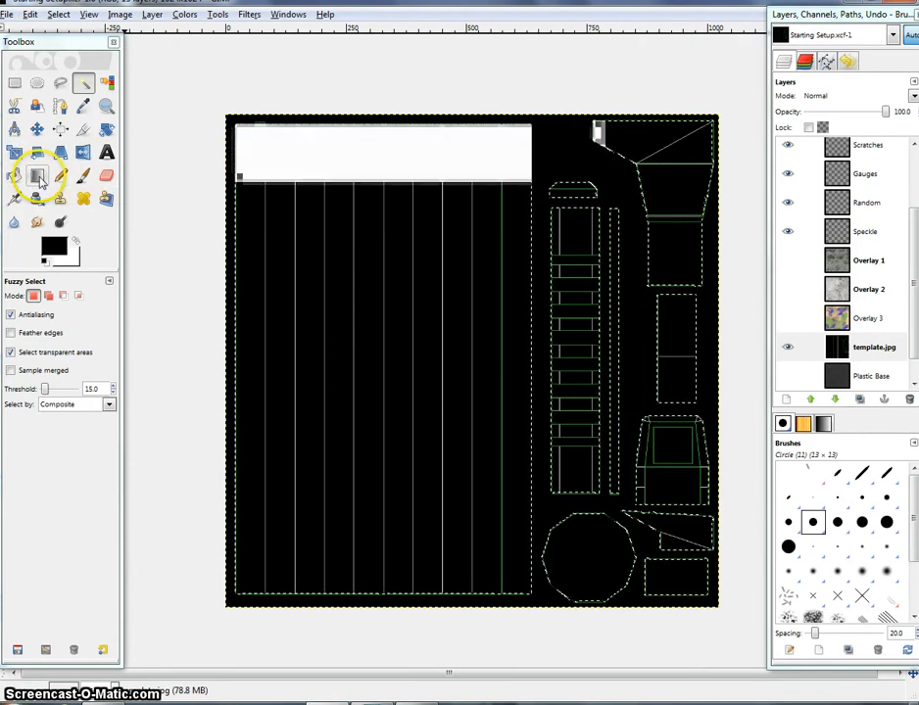
Step: Duplicate the template.jpg layer and clear the selected UV shell areas to white on the copy
key(Delete)
key(ctrl+z)
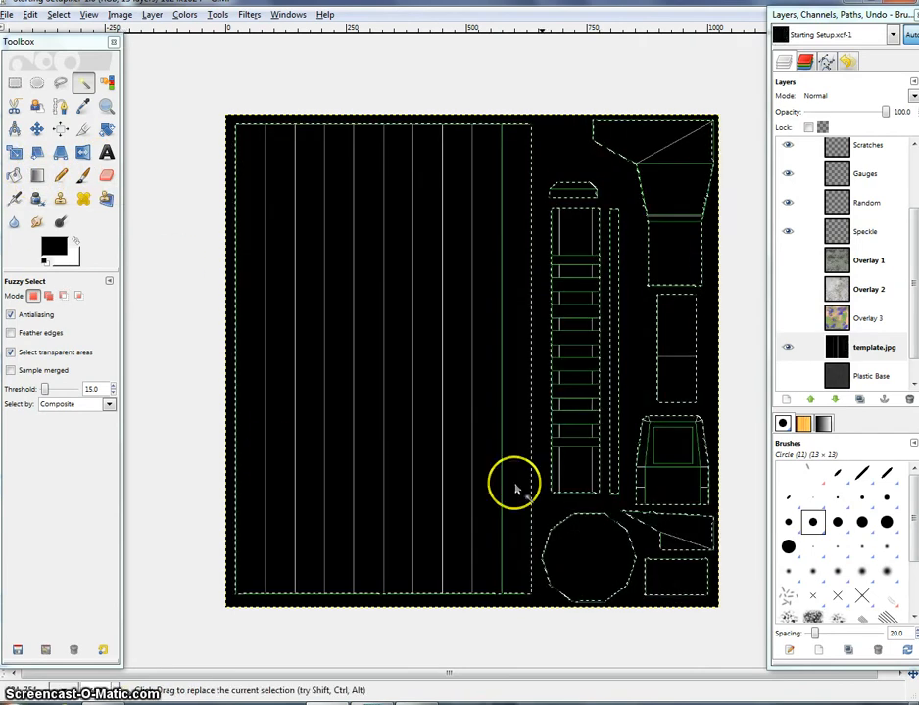
click(860, 400)
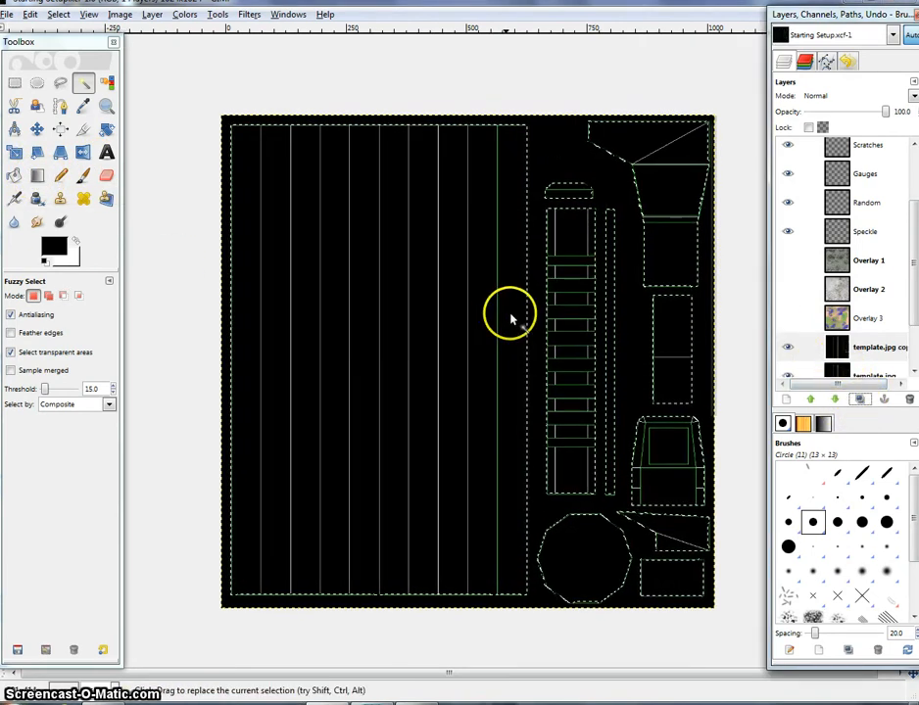
scroll(469, 334, right, 2)
key(Delete)
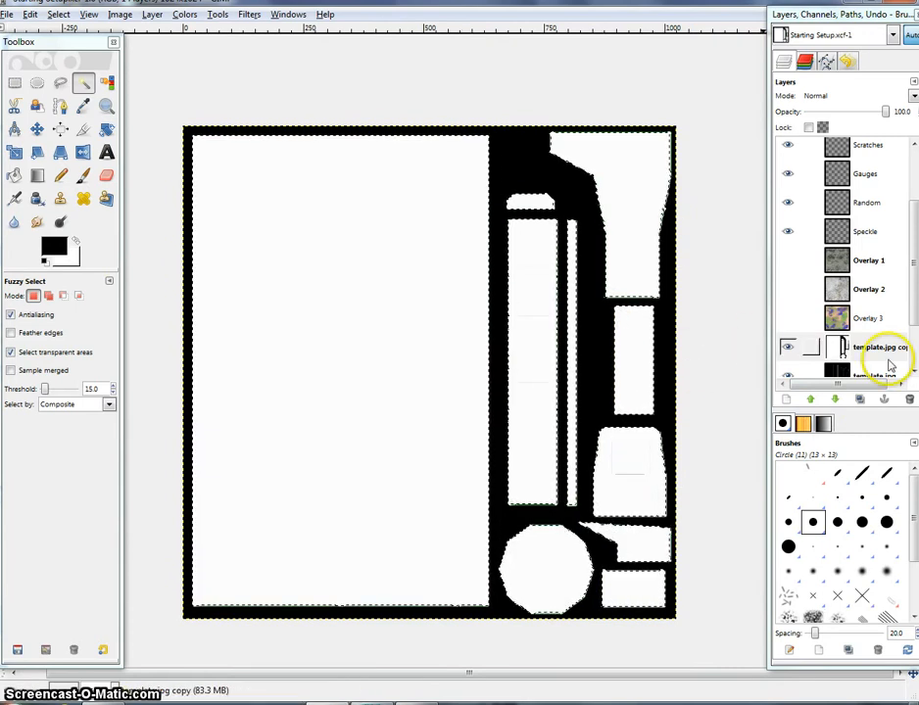
Step: Rename the template copy layer "selection template" and hide it
double_click(882, 351)
text(ion templa)
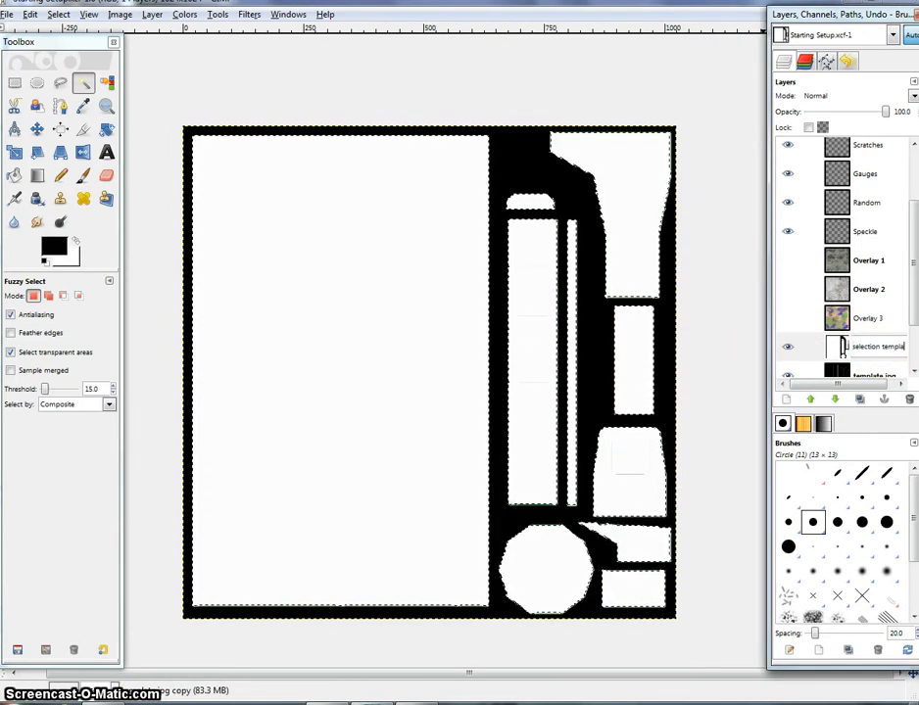
text(election template)
key(Return)
click(788, 346)
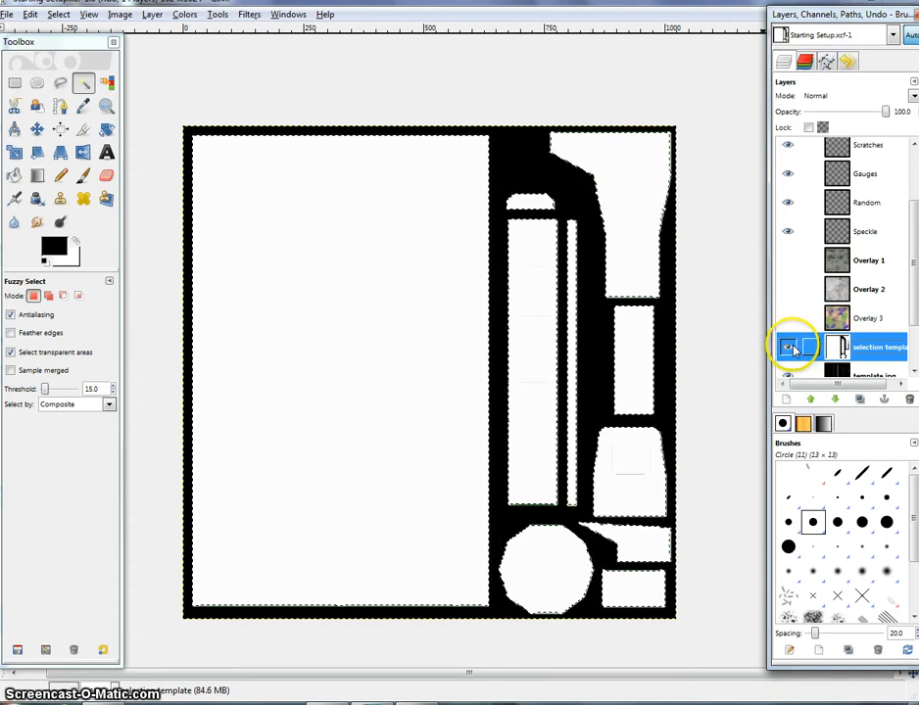
Step: Rename the original template.jpg layer "base template"
scroll(882, 294, down, 2)
scroll(872, 328, down, 1)
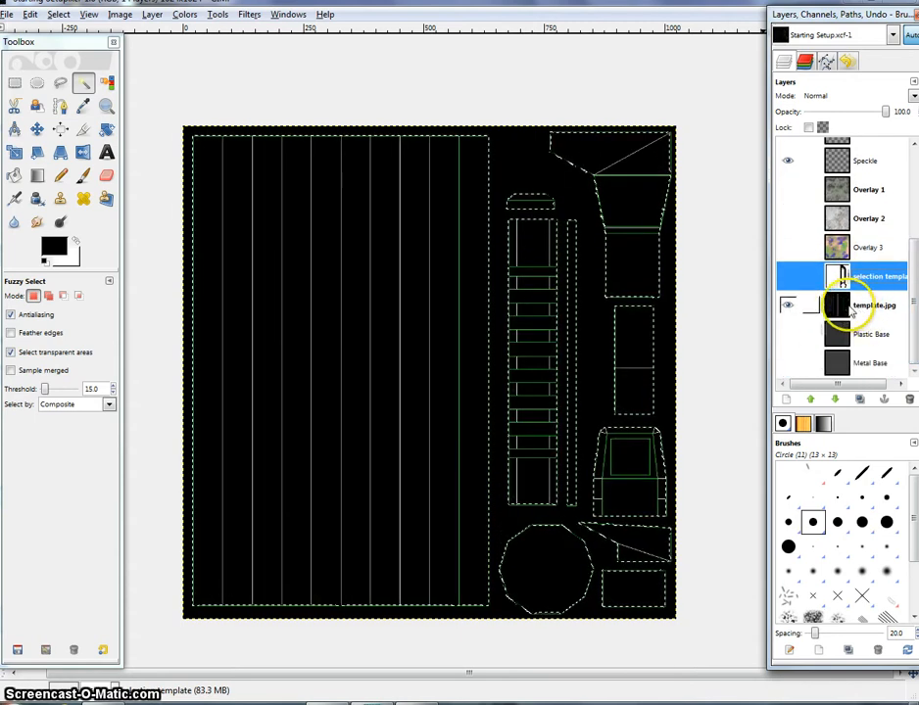
click(871, 307)
key(a)
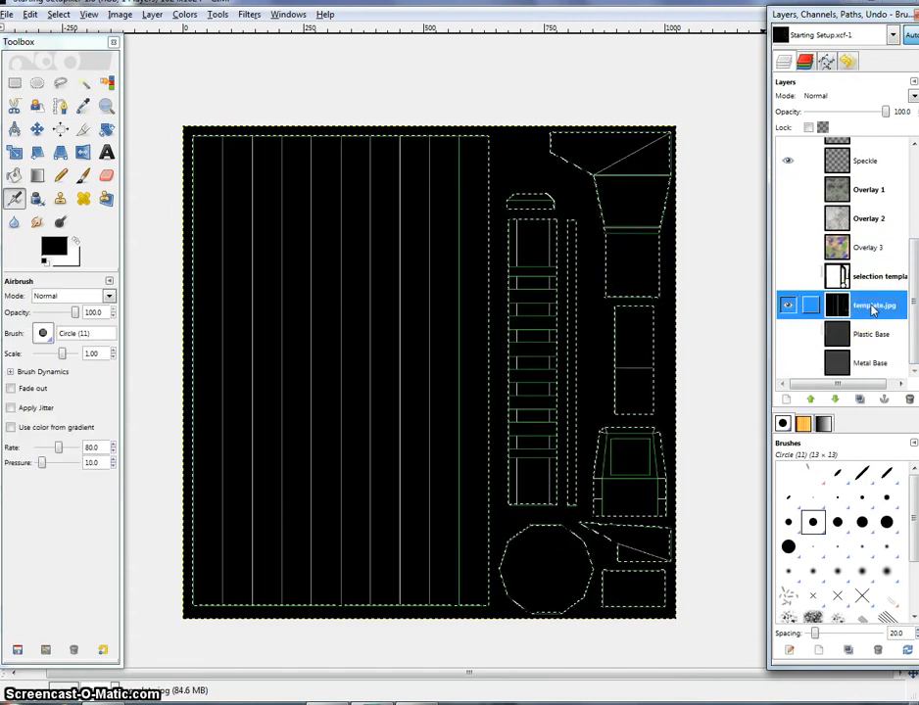
double_click(871, 306)
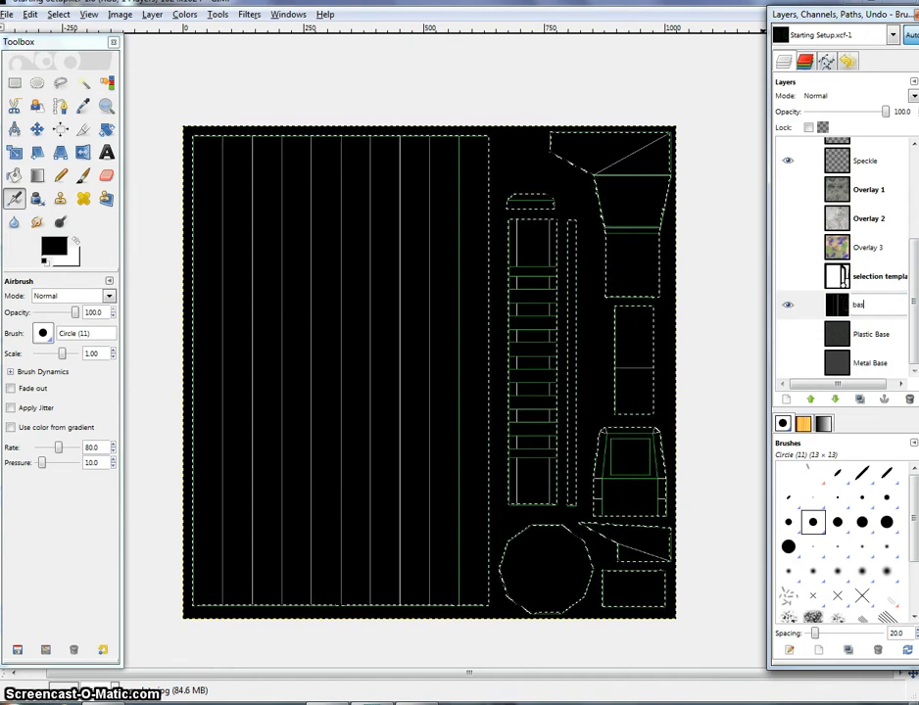
text(base template)
key(Return)
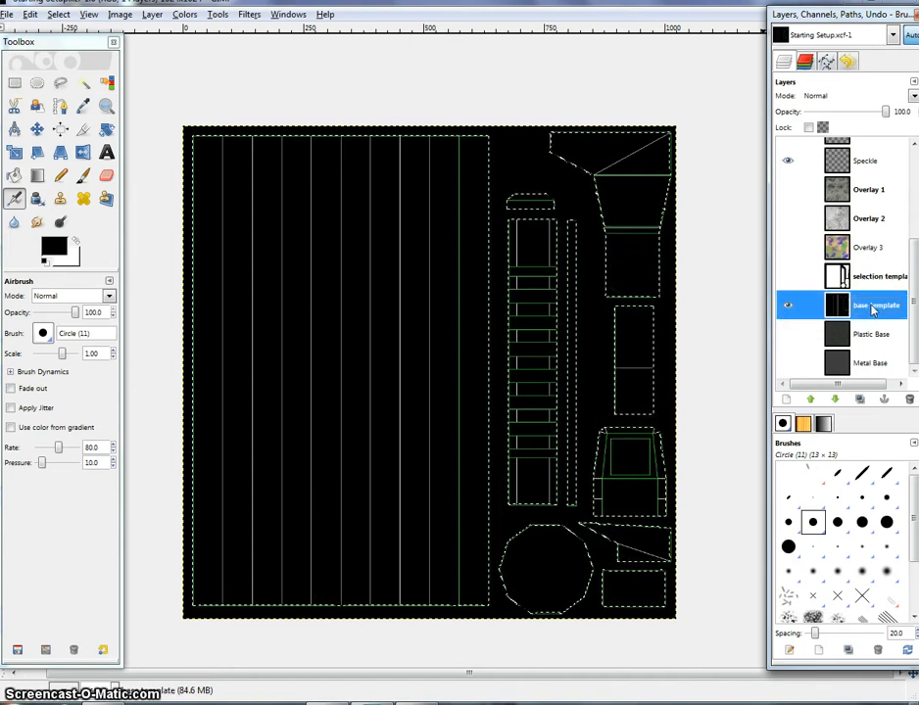
Step: Duplicate the base template layer, place the copy above the selection template layer and name it "overlay template"
click(859, 398)
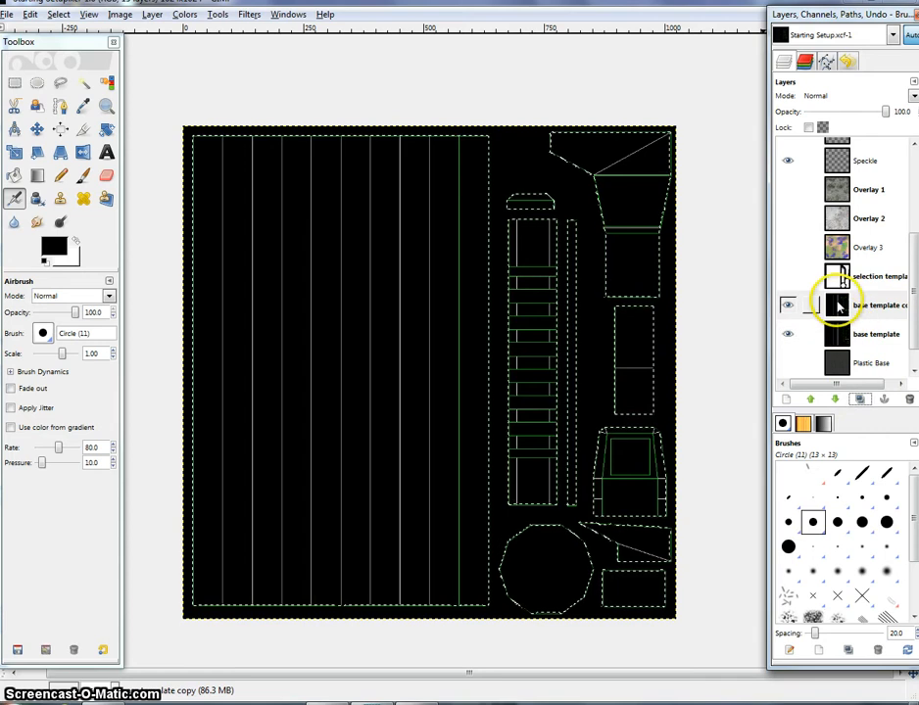
drag(837, 305, 844, 274)
double_click(867, 274)
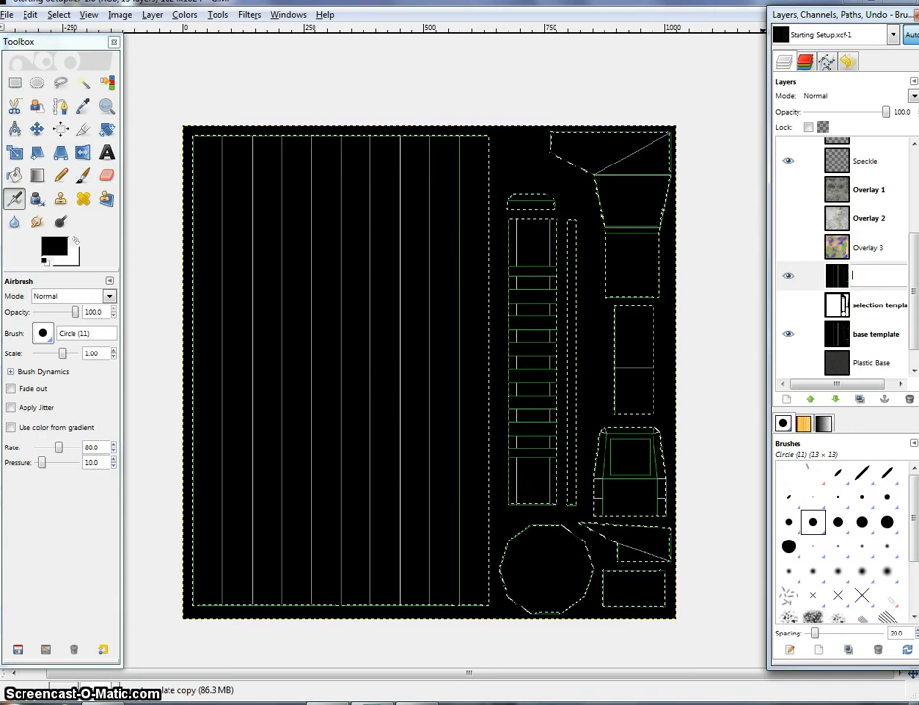
text(overlay templat)
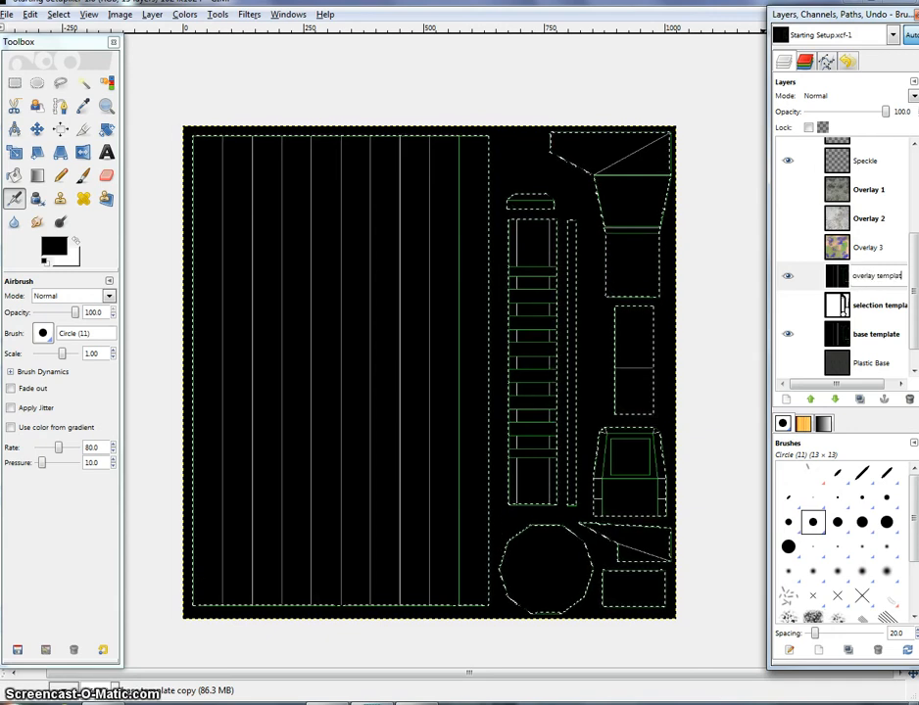
text(e)
key(Return)
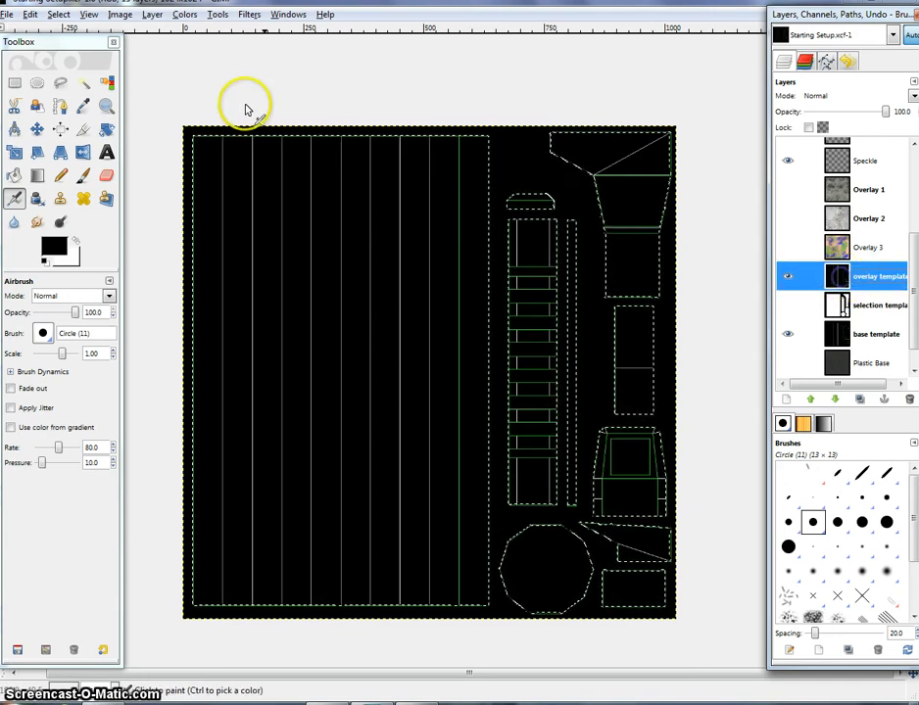
Step: Add an alpha channel to the overlay template layer, erase all its black areas selected by color, and clear the selection
click(105, 83)
click(521, 161)
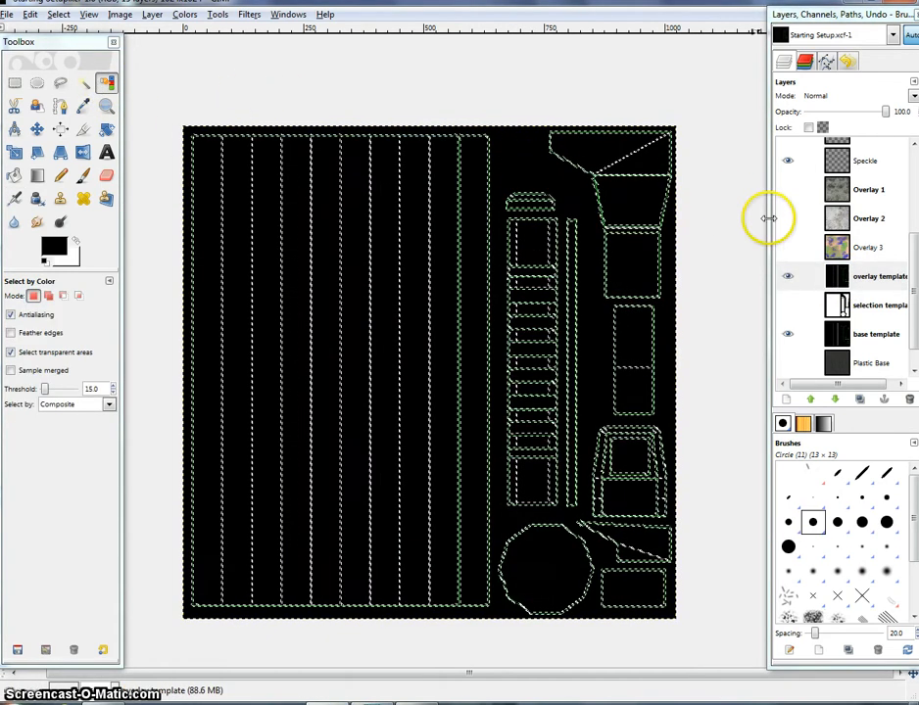
right_click(841, 280)
click(753, 368)
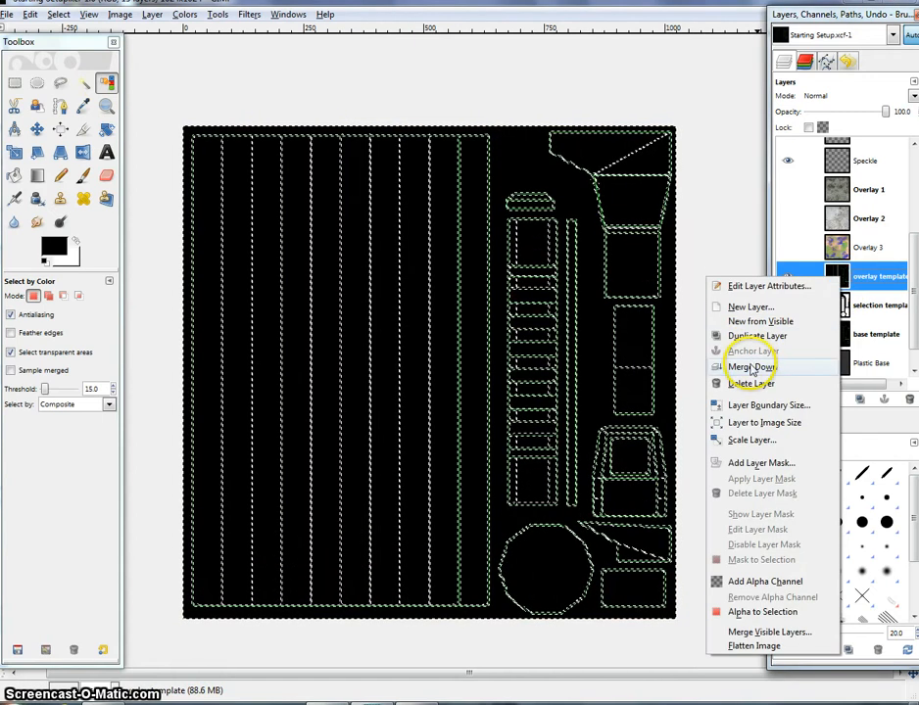
click(748, 583)
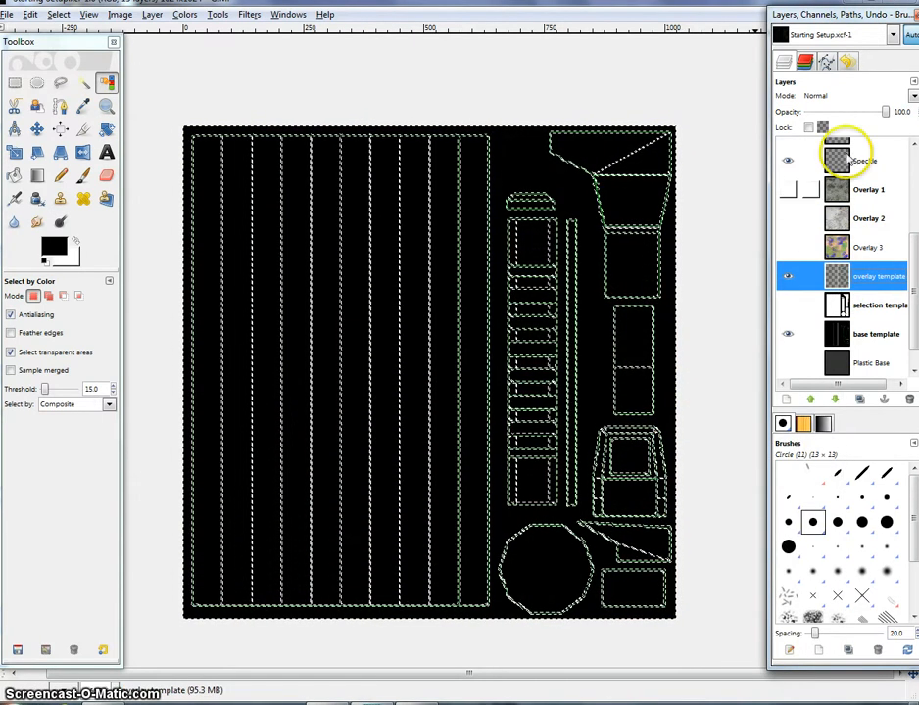
click(15, 82)
click(384, 108)
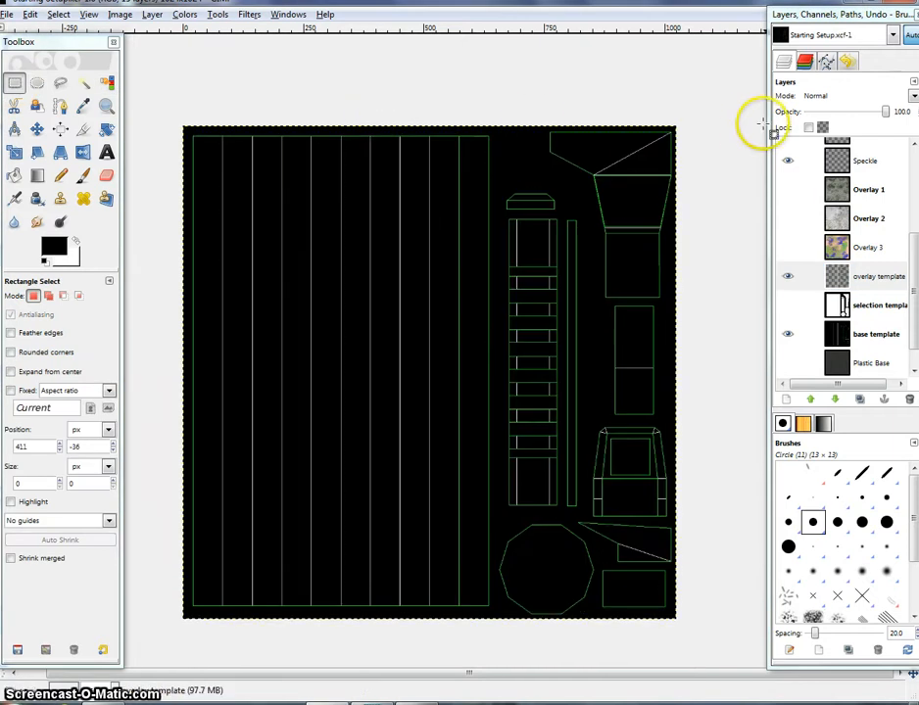
Step: Set the overlay template layer's opacity to 10 and make the selection template layer active
double_click(893, 115)
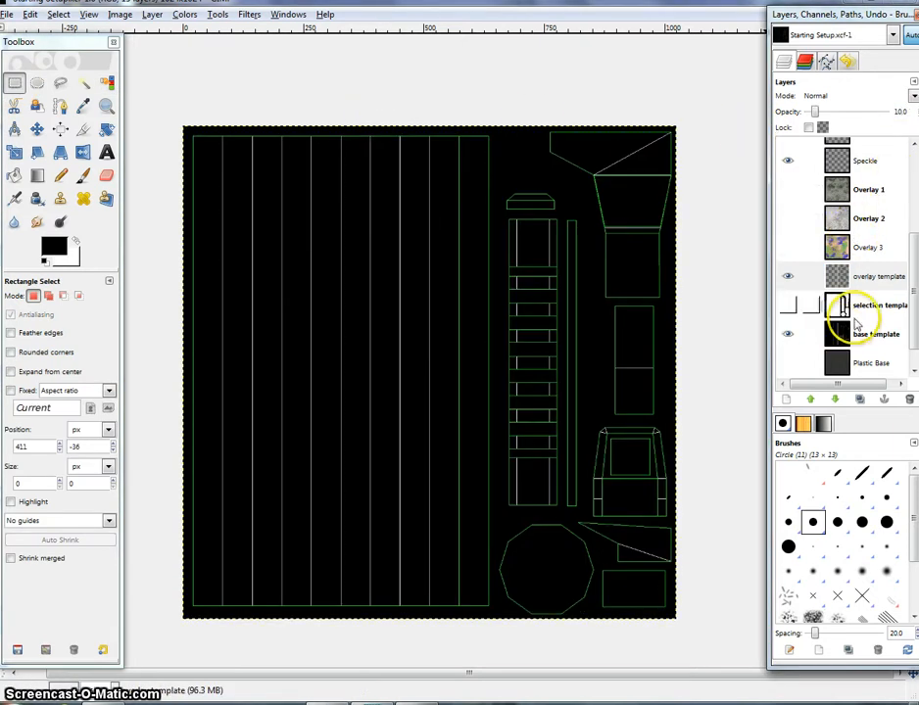
click(821, 308)
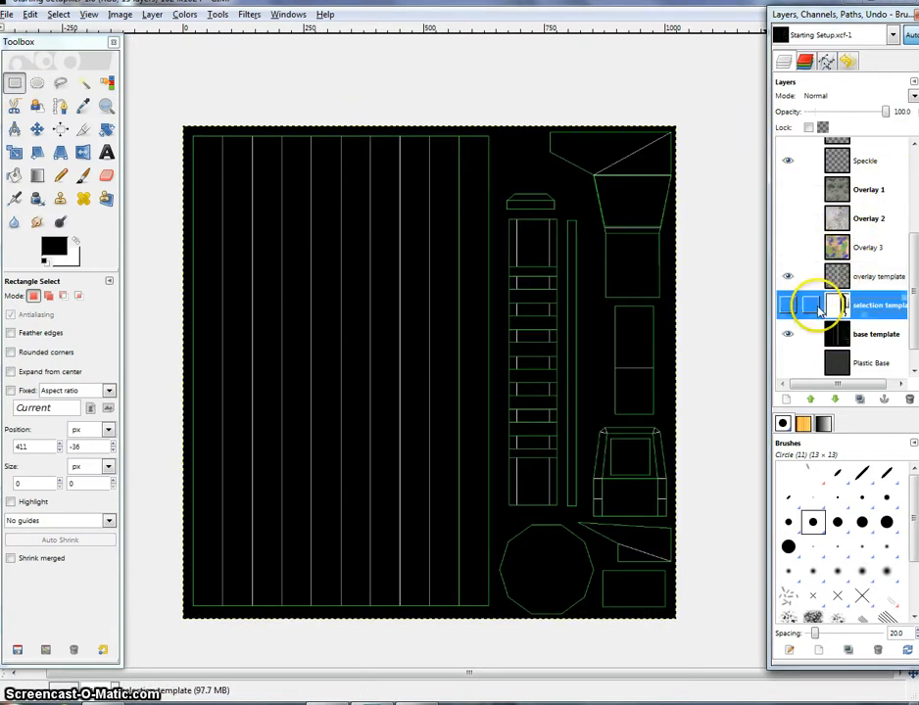
Step: Select all the UV part areas by color on the selection template layer
click(82, 83)
click(542, 272)
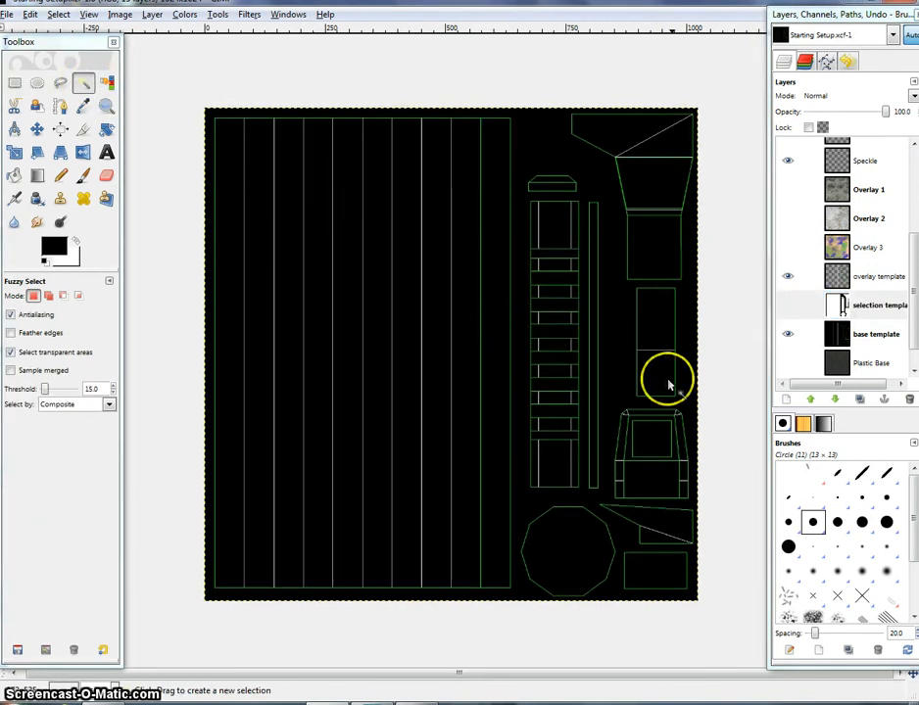
click(106, 82)
click(366, 244)
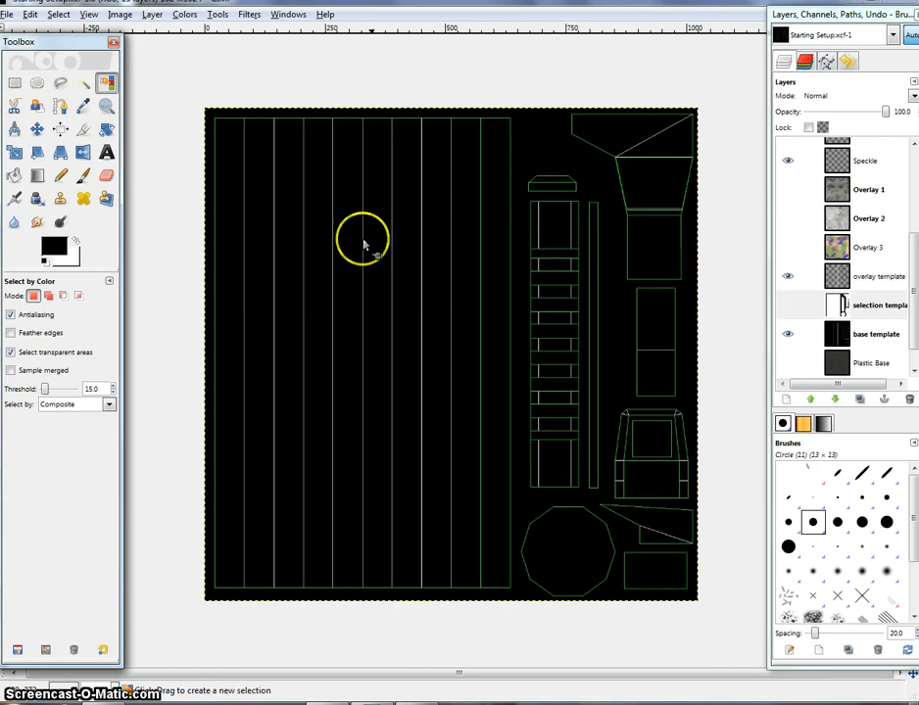
Step: Copy the selected part areas from the Metal Base layer
drag(914, 283, 914, 299)
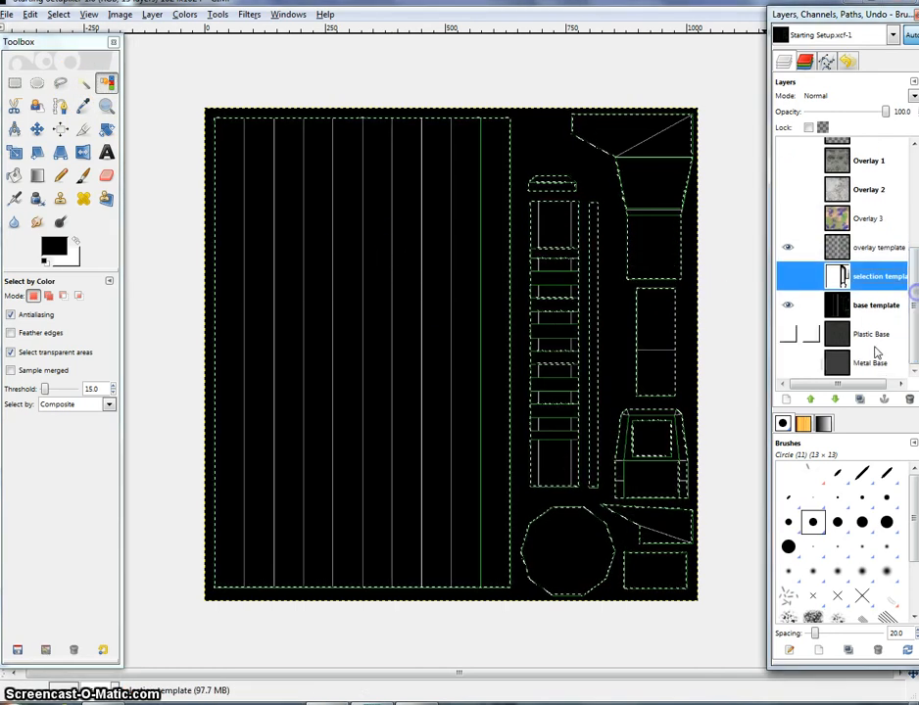
click(839, 366)
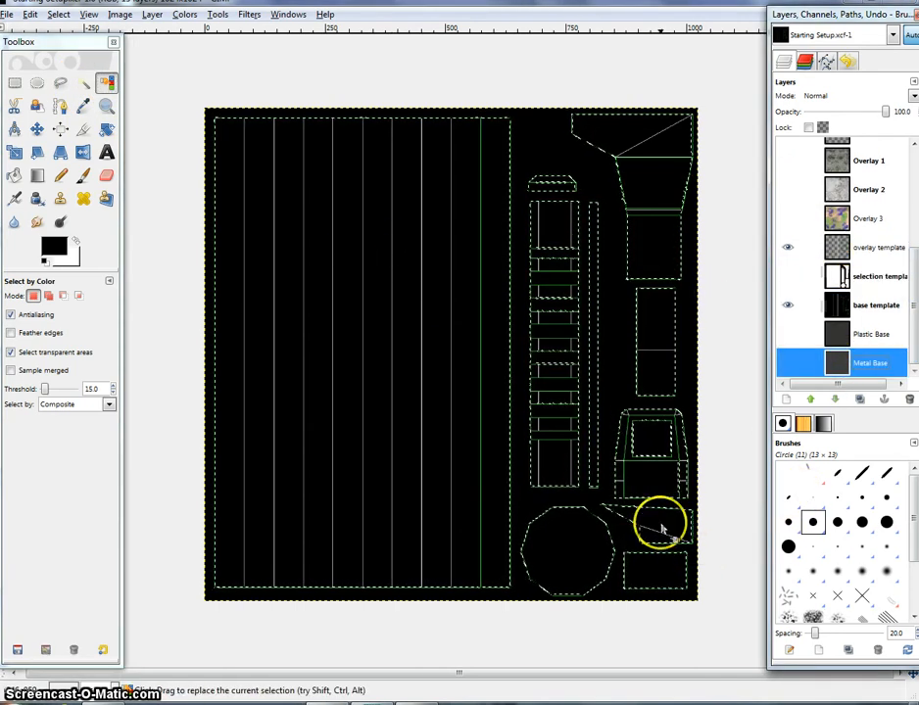
click(837, 277)
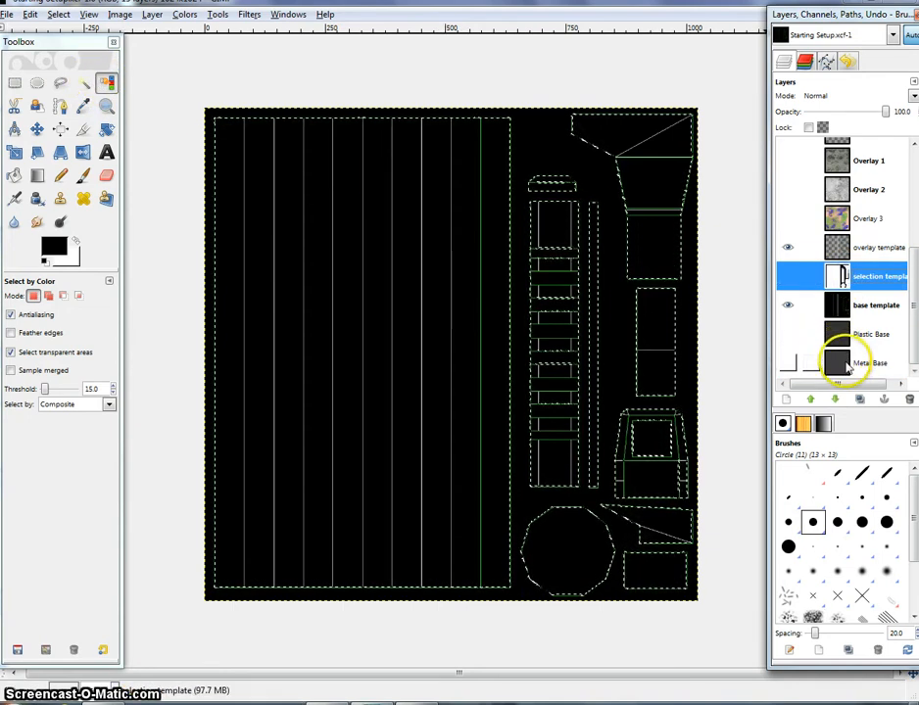
click(839, 364)
key(ctrl+c)
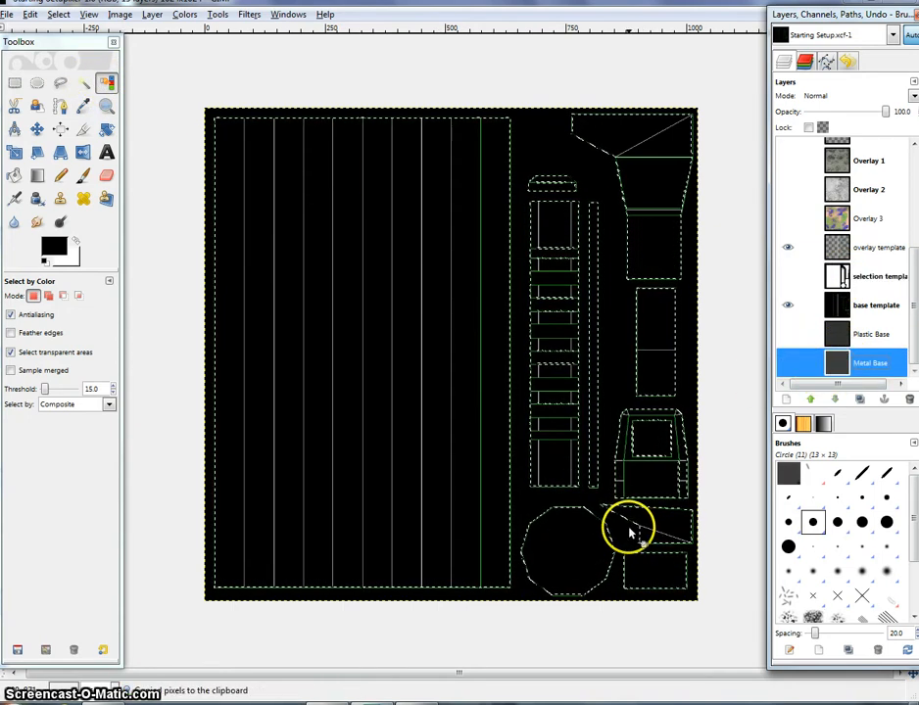
Step: Create a transparent layer named "base" above the selection template layer and paste the copied metal texture
click(841, 305)
click(840, 278)
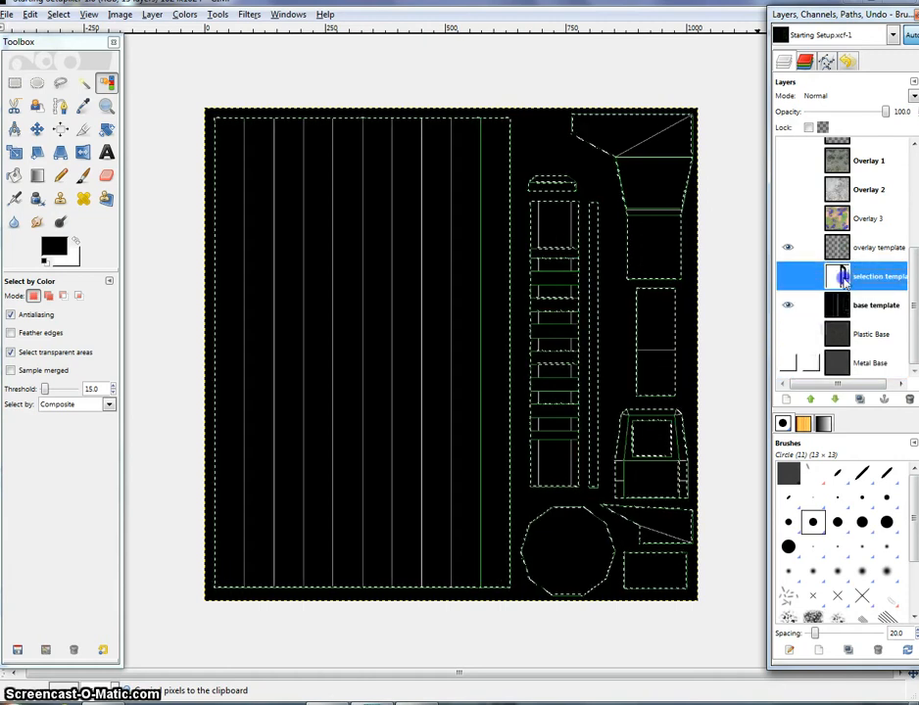
click(786, 399)
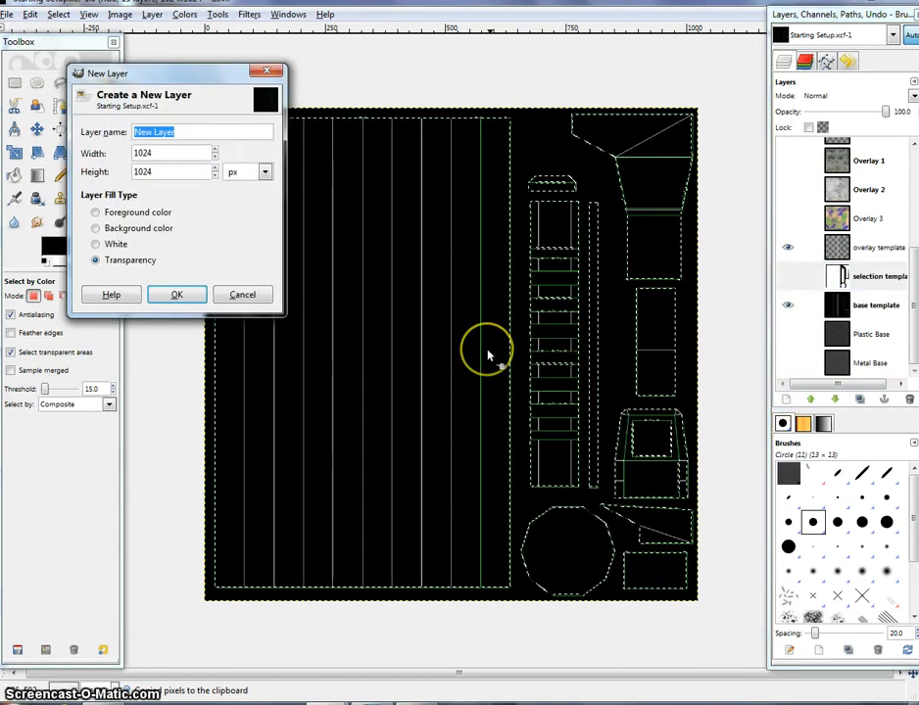
text(base)
key(Return)
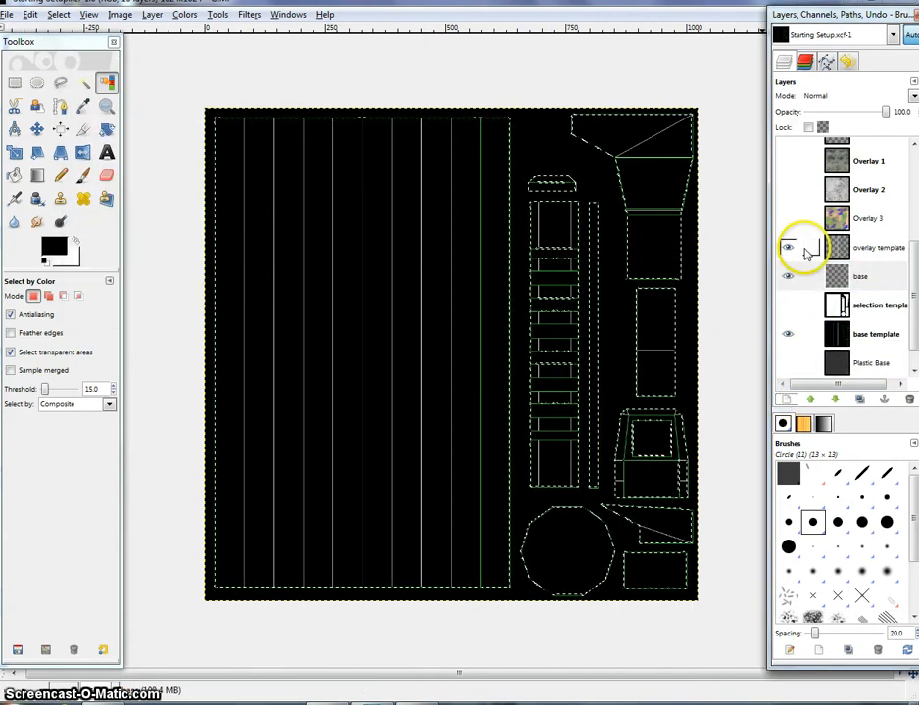
click(848, 276)
key(ctrl+v)
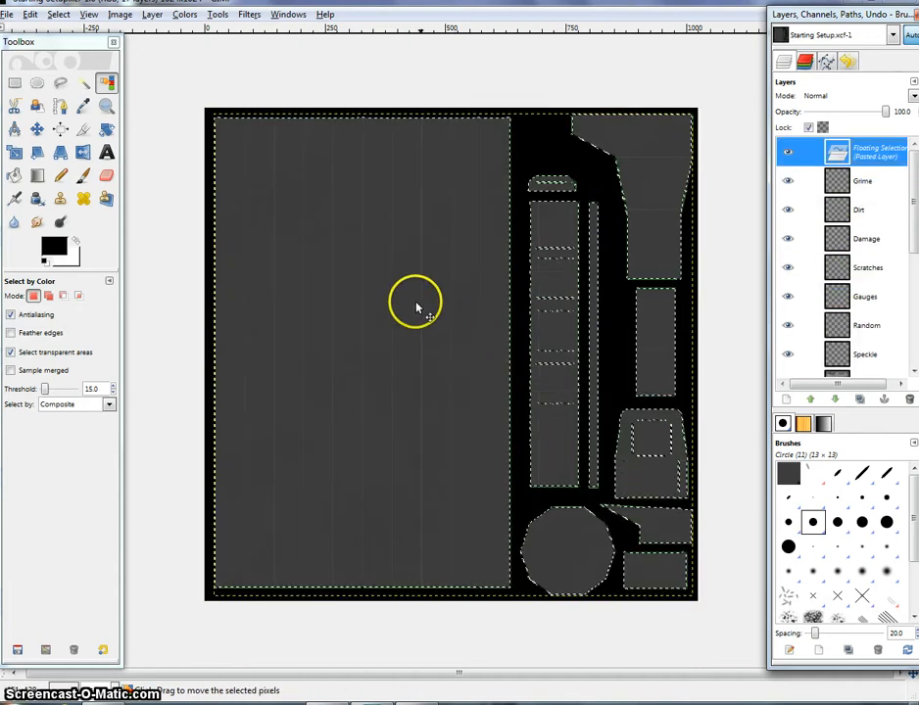
Step: Adjust the pasted metal texture with Brightness-Contrast, using brightness 17 and contrast 41
drag(418, 190, 411, 207)
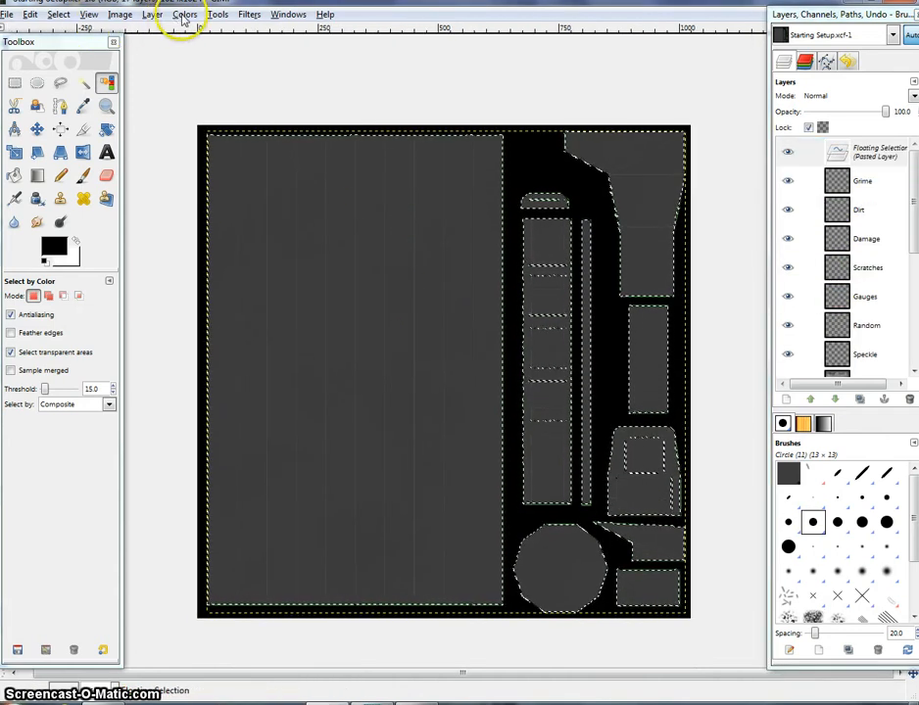
click(185, 15)
click(215, 85)
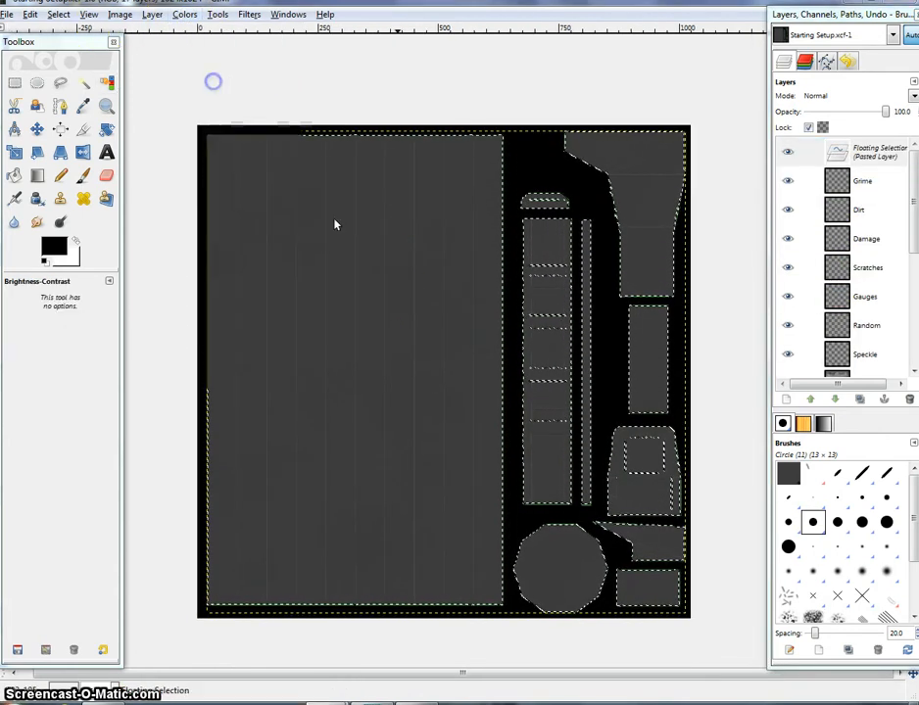
mouse_move(345, 455)
mouse_down()
mouse_move(378, 455)
mouse_move(349, 436)
mouse_move(375, 450)
mouse_move(376, 440)
mouse_move(353, 440)
mouse_move(370, 454)
mouse_move(355, 439)
mouse_up()
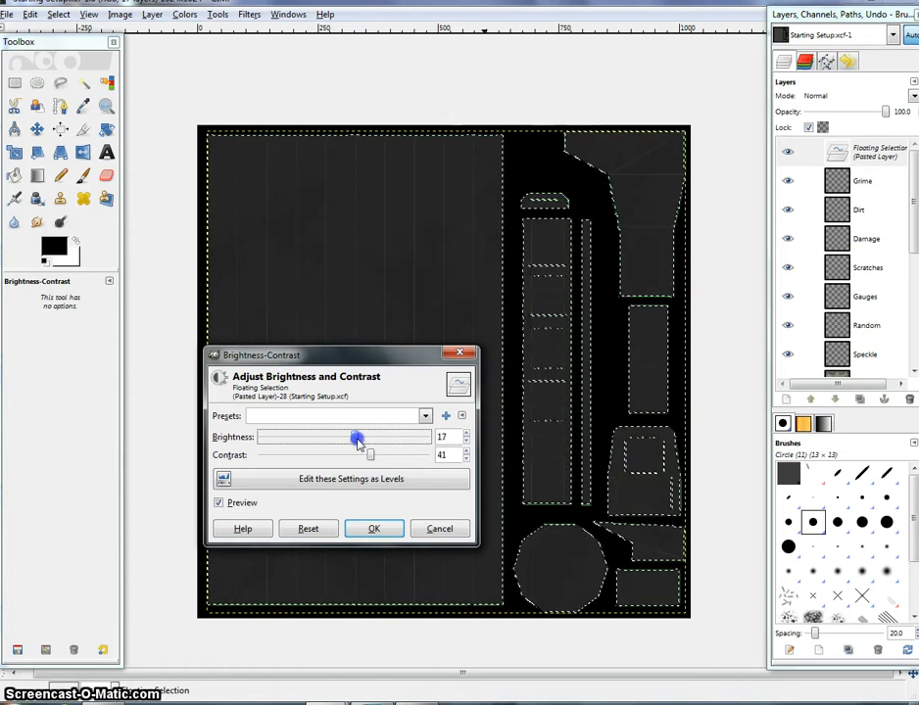
click(371, 529)
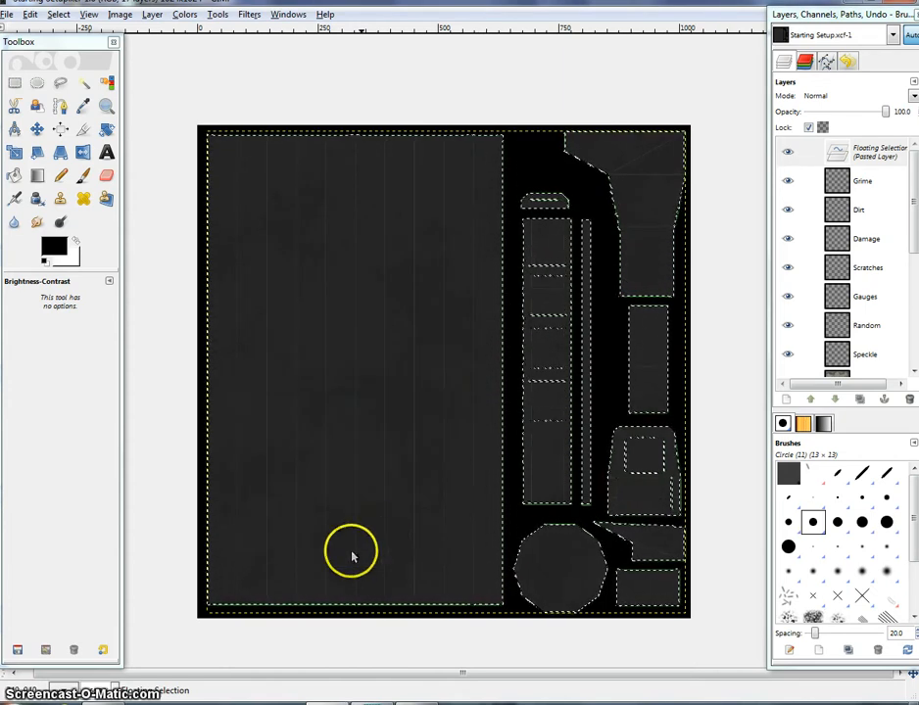
Step: Anchor the pasted metal texture to the base layer and clear the selection
click(37, 87)
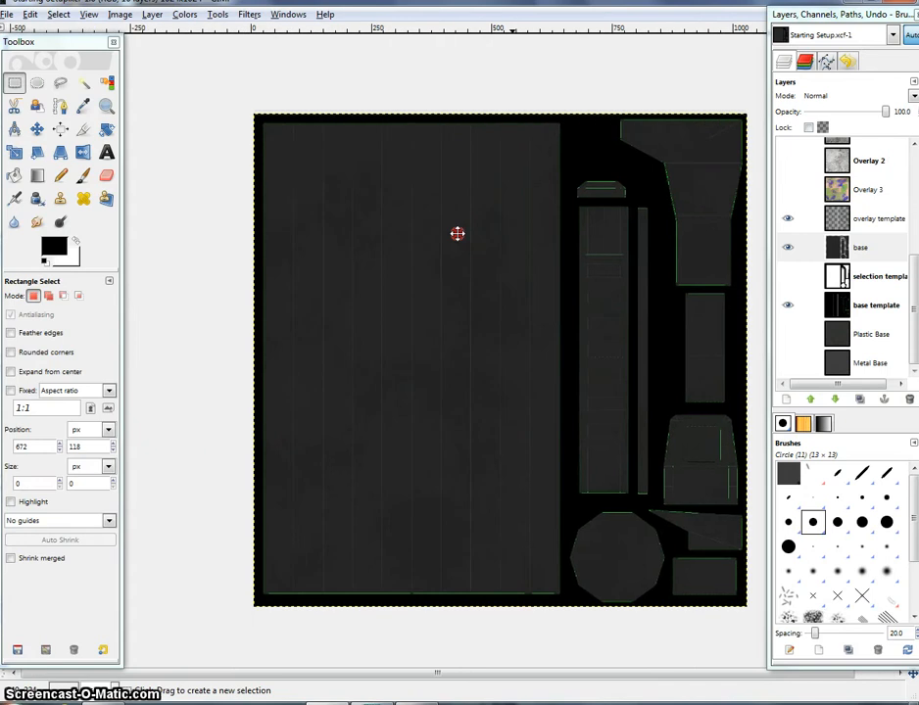
click(503, 188)
mouse_move(473, 174)
mouse_down()
mouse_move(500, 215)
mouse_move(506, 147)
mouse_up()
scroll(502, 218, up, 1)
scroll(505, 232, down, 1)
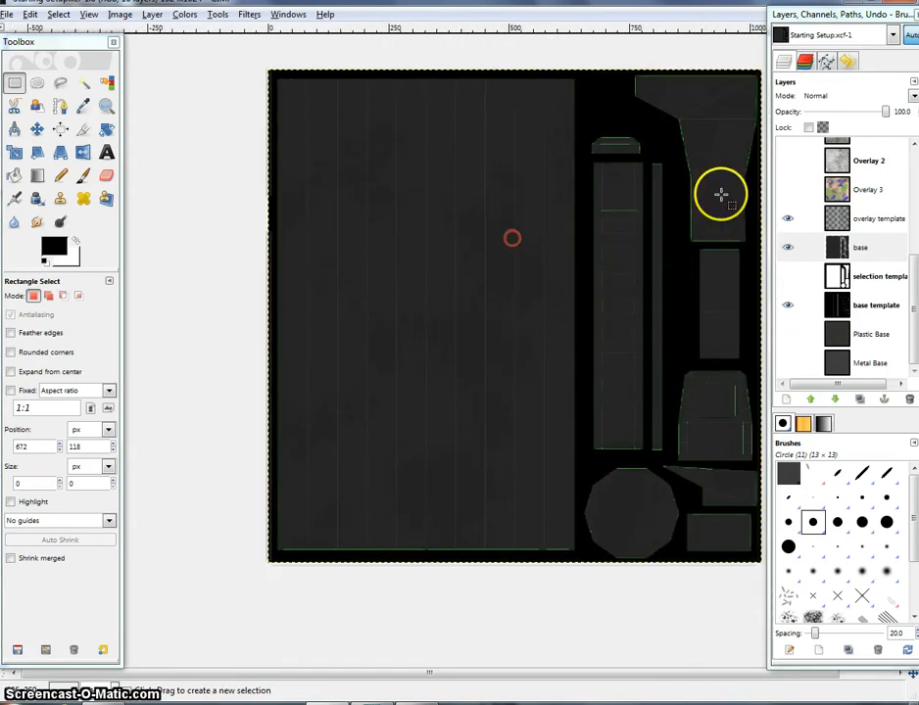
Step: Create a transparent layer named "shading" above the base layer and set its opacity to 40
right_click(838, 248)
click(789, 399)
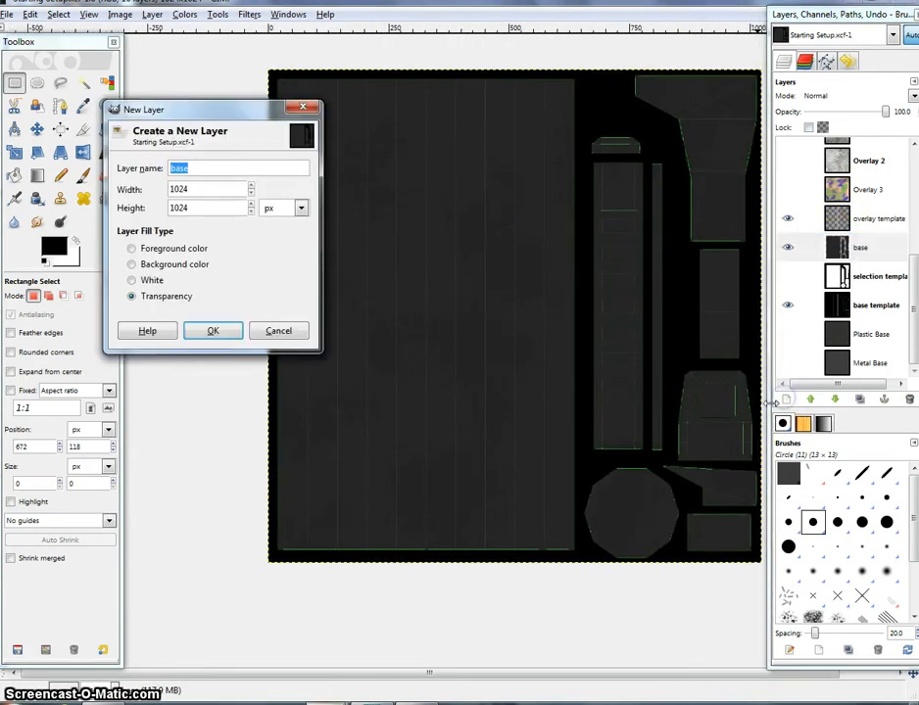
text(shading)
key(Return)
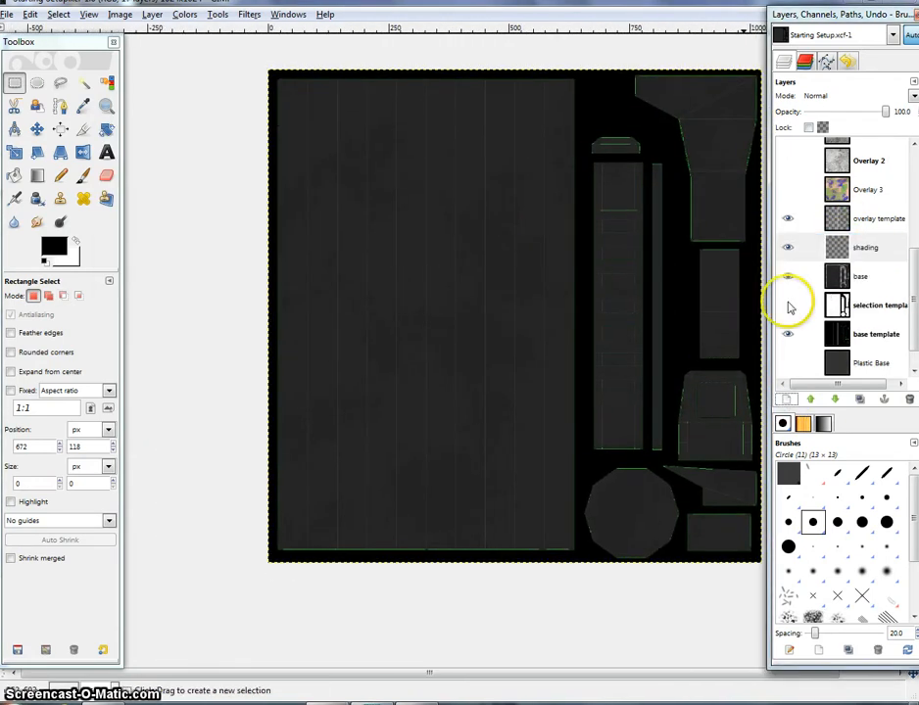
click(898, 112)
text(40)
key(Return)
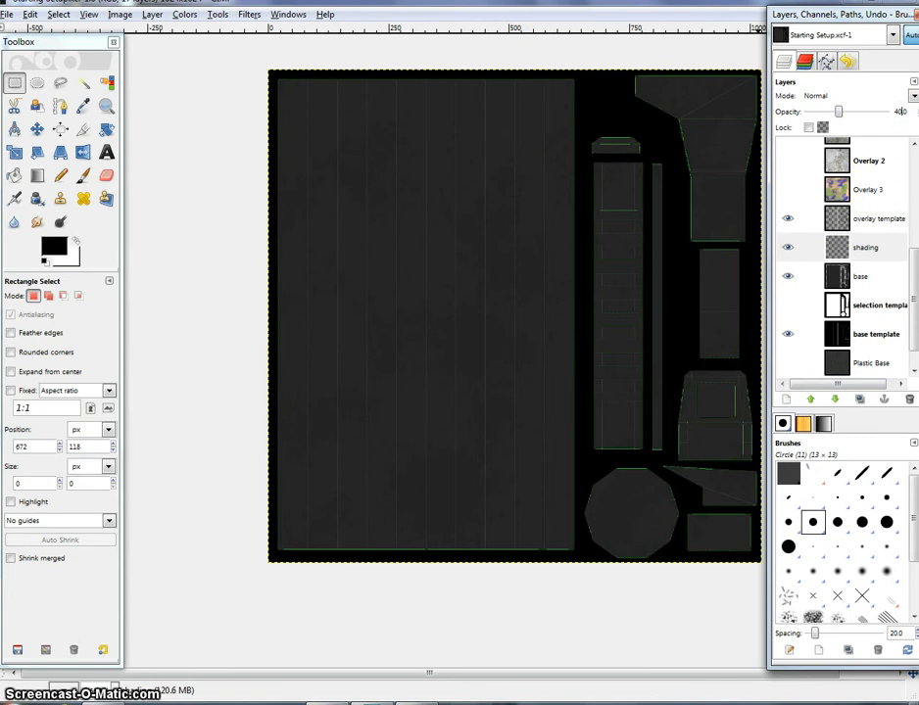
Step: Set up the Airbrush with the Circle Fuzzy (13) brush and enlarge its scale to 9.40
click(15, 200)
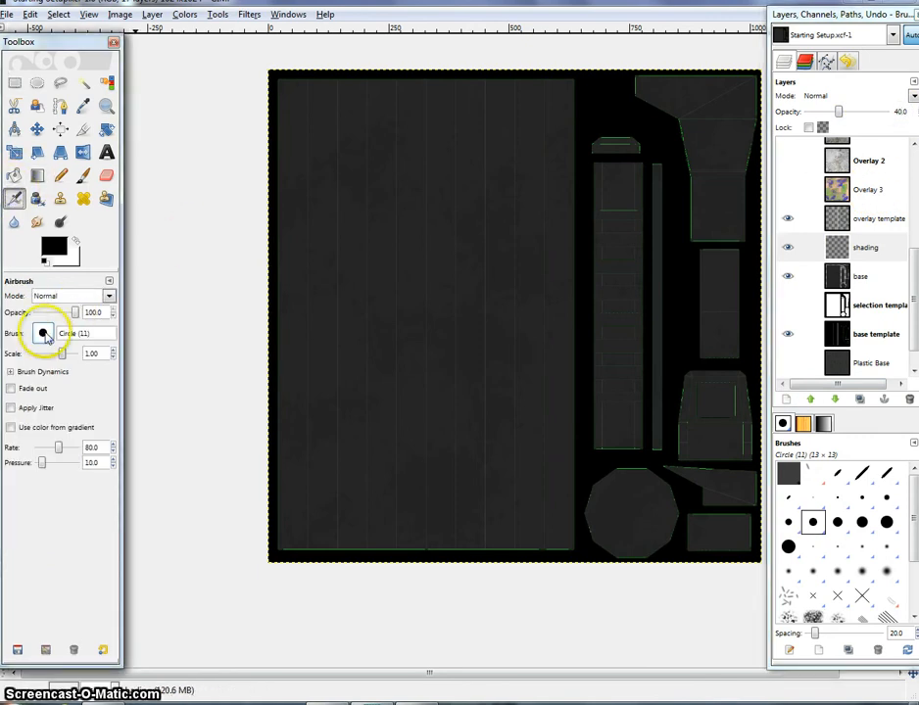
click(42, 334)
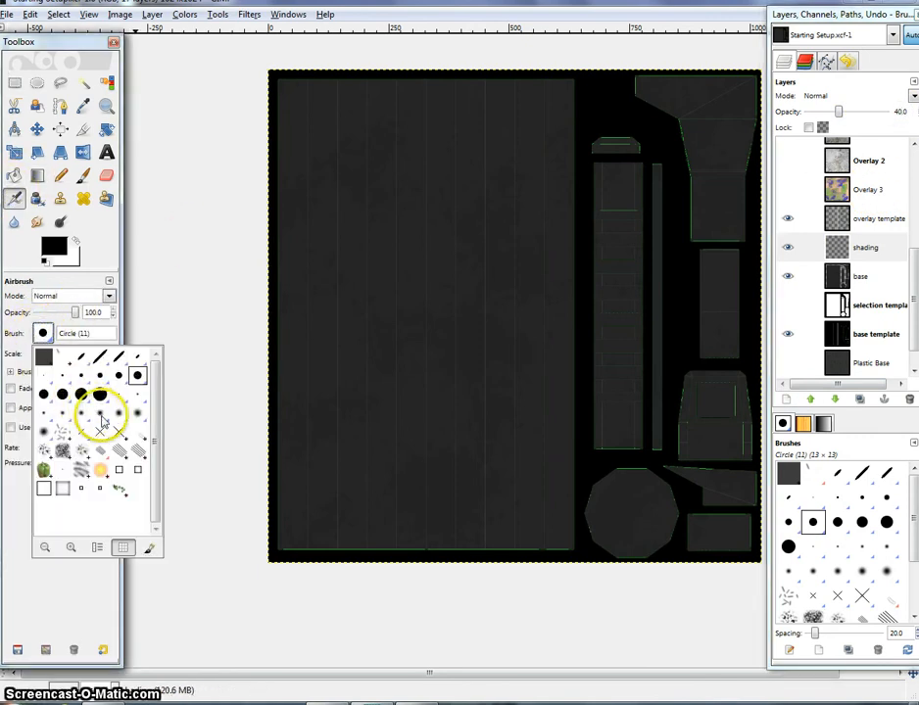
click(102, 414)
drag(300, 380, 300, 392)
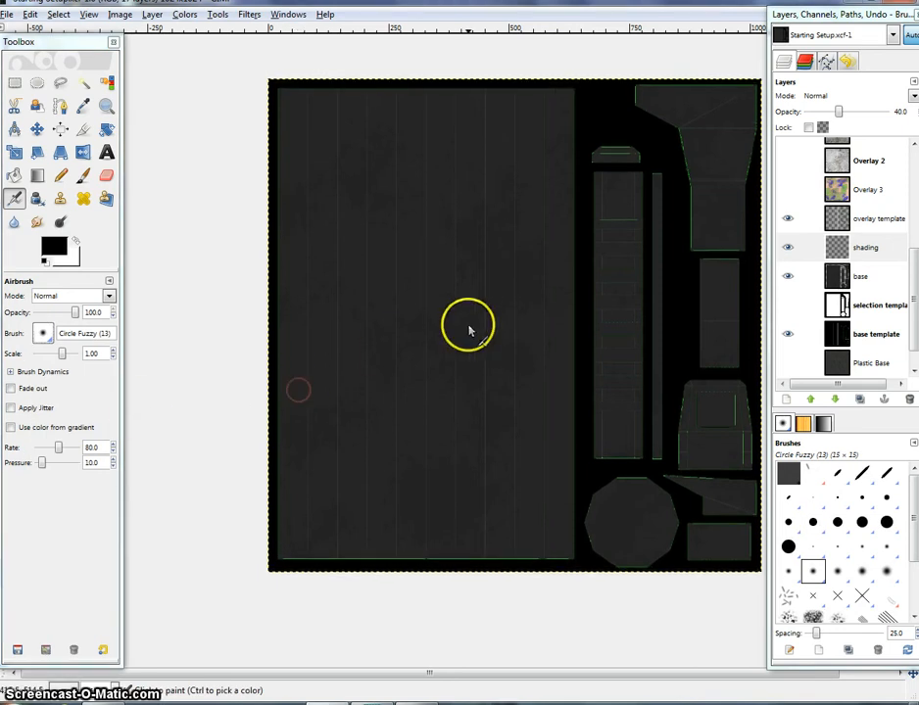
drag(464, 334, 448, 370)
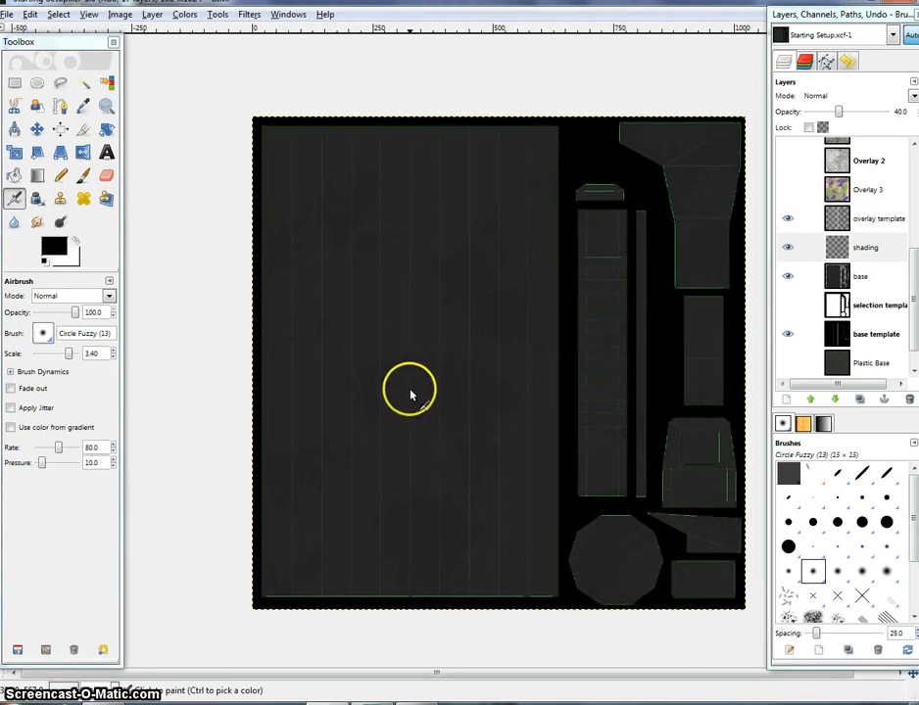
key(bracketright)
key(bracketright)
key(bracketright)
key(bracketright)
key(bracketright)
key(bracketright)
key(bracketright)
key(bracketright)
key(bracketright)
key(bracketright)
key(bracketright)
key(bracketright)
key(bracketright)
key(bracketright)
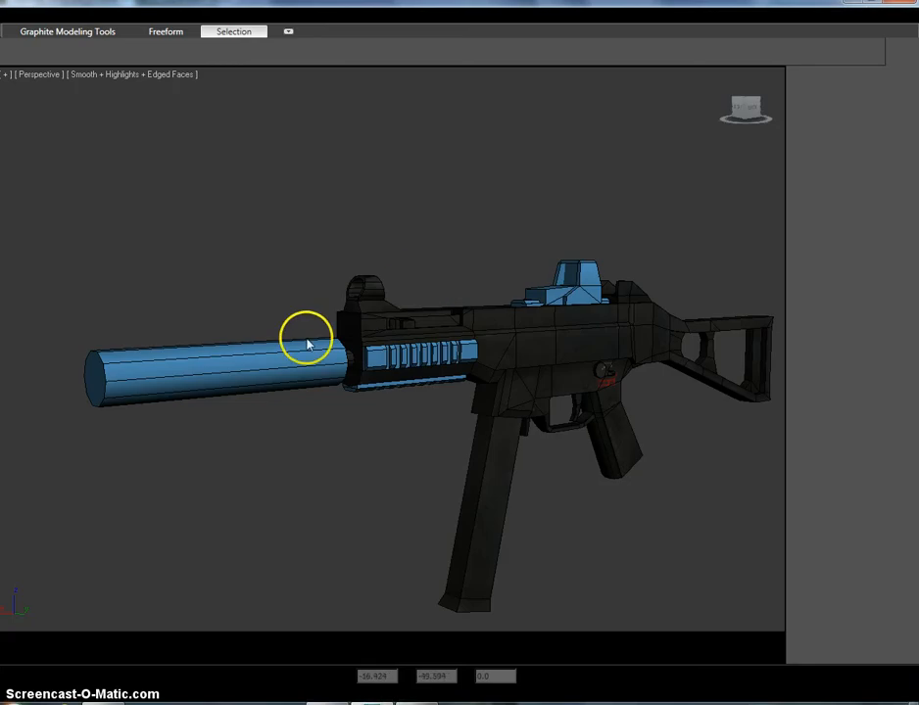
Step: Switch to 3ds Max, apply an Unwrap UVW modifier to the blue attachments mesh, and open its UV editor in a smaller window
click(835, 119)
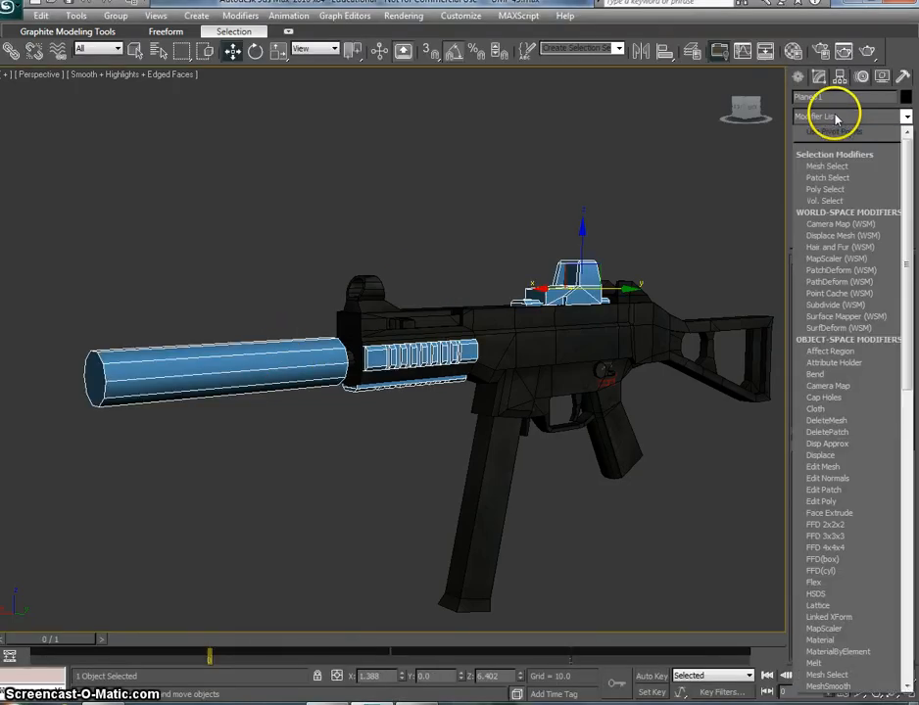
key(u)
key(Return)
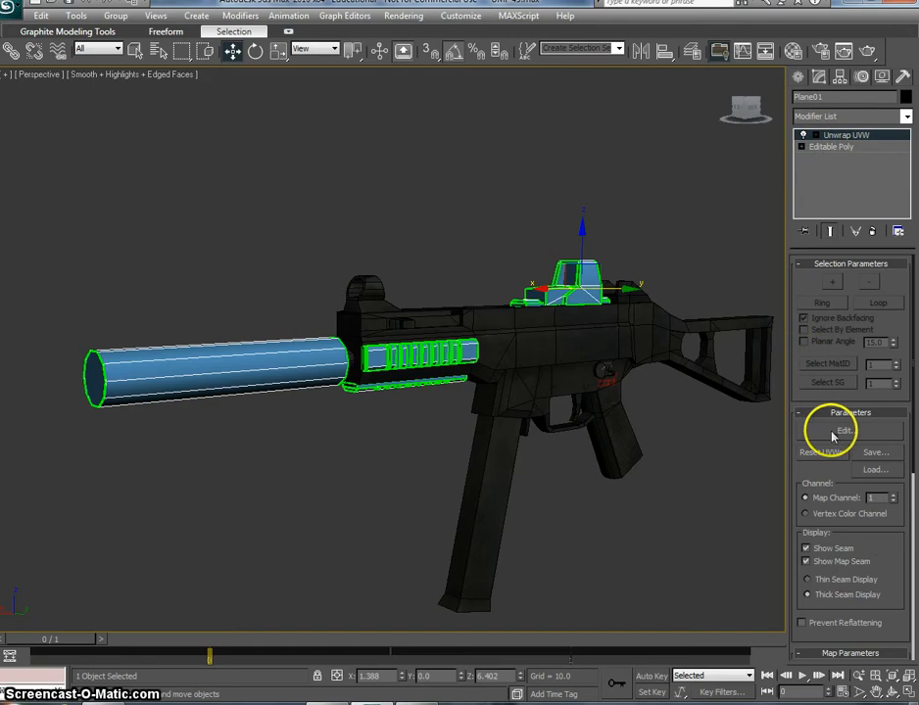
click(833, 433)
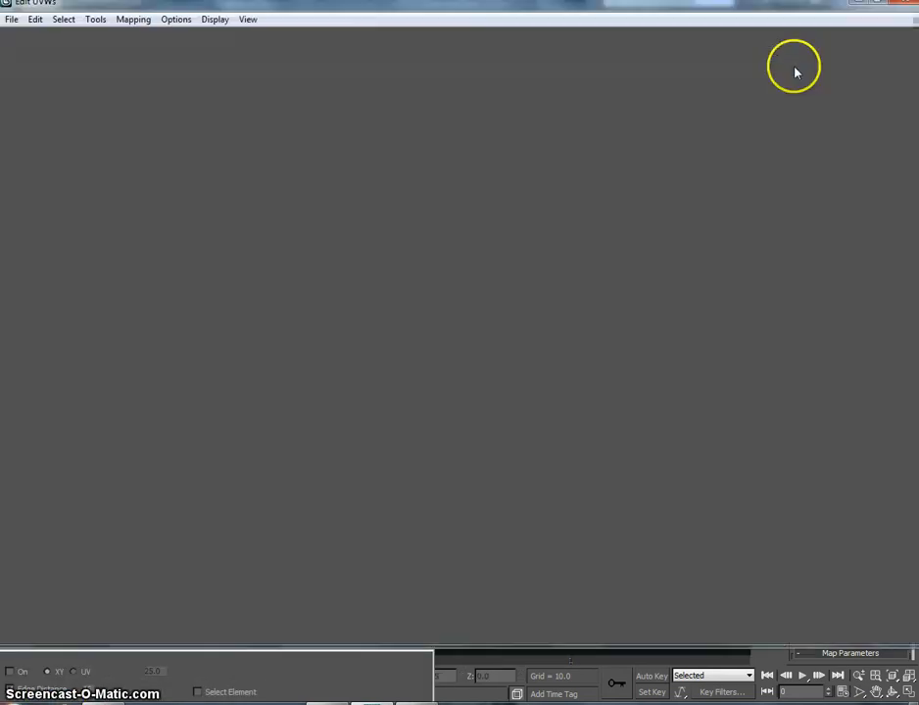
click(878, 4)
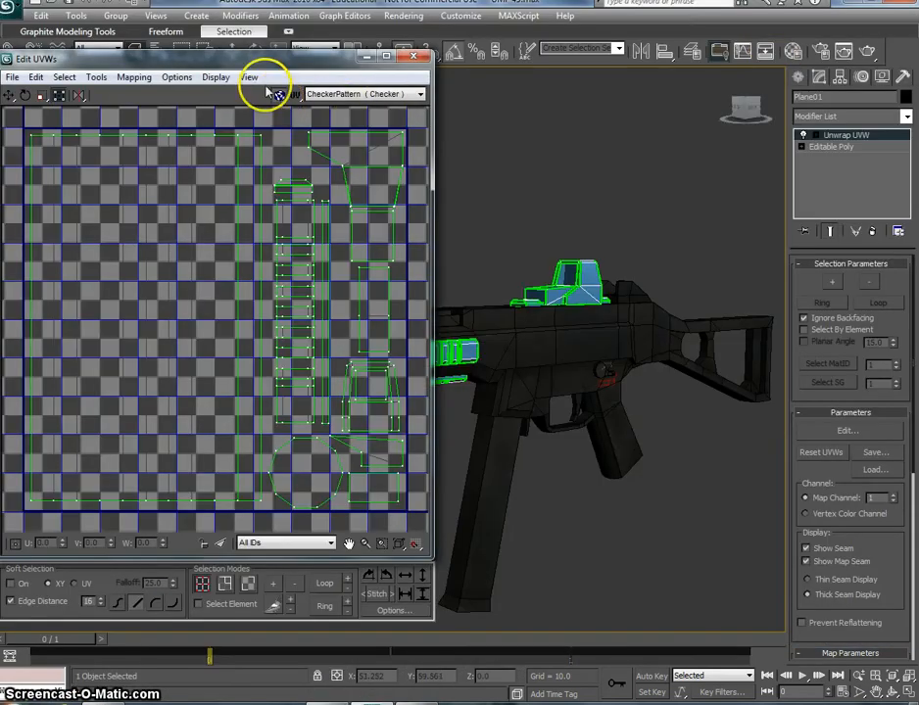
Step: Hide the checker background and grid in the UV editor, and pick a face on the suppressor to locate it in the layout
click(248, 78)
click(252, 220)
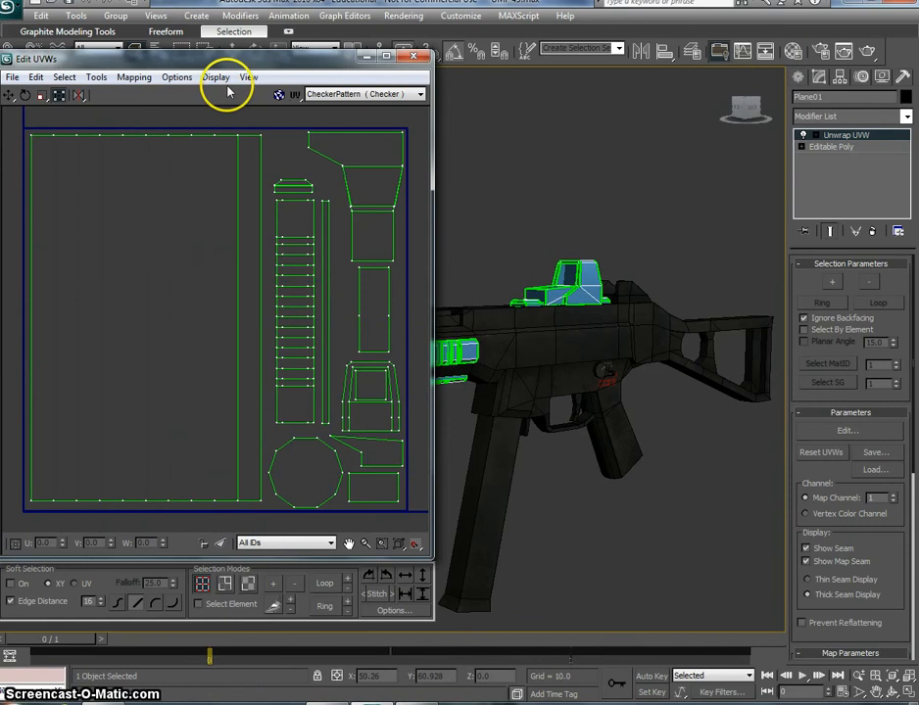
drag(251, 59, 703, 112)
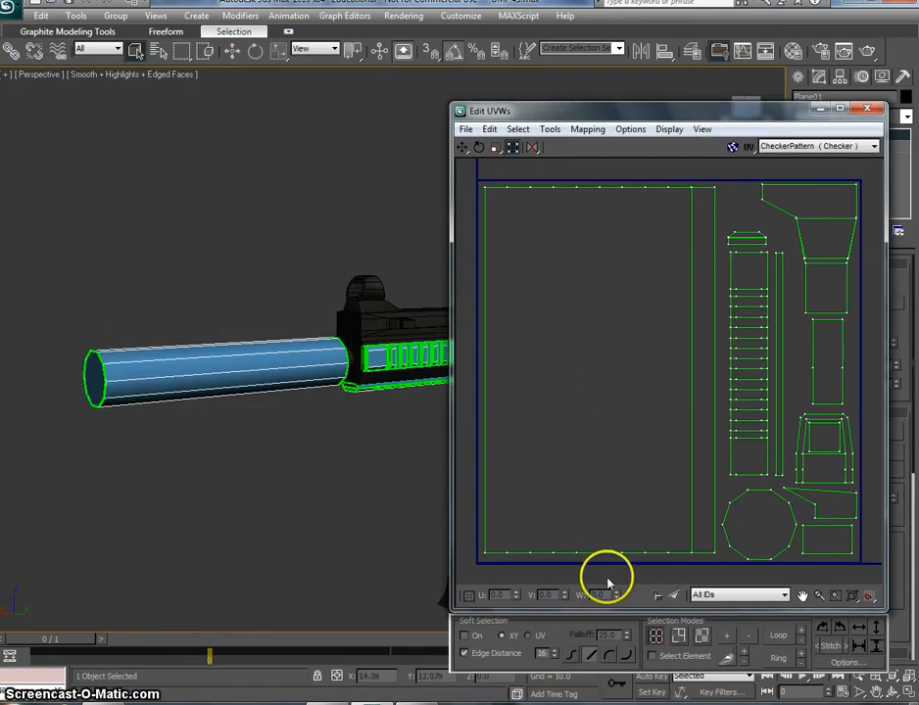
click(701, 637)
click(240, 349)
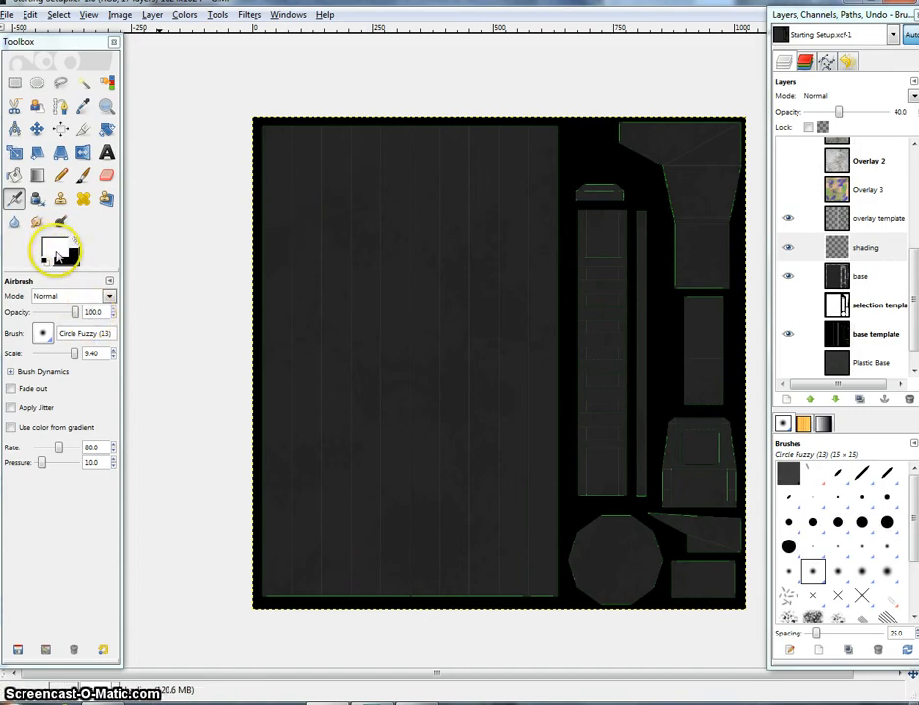
Step: Switch back to GIMP and airbrush straight vertical white highlights on the large suppressor panel, with opacity 40 and brush scale 10.00
double_click(86, 311)
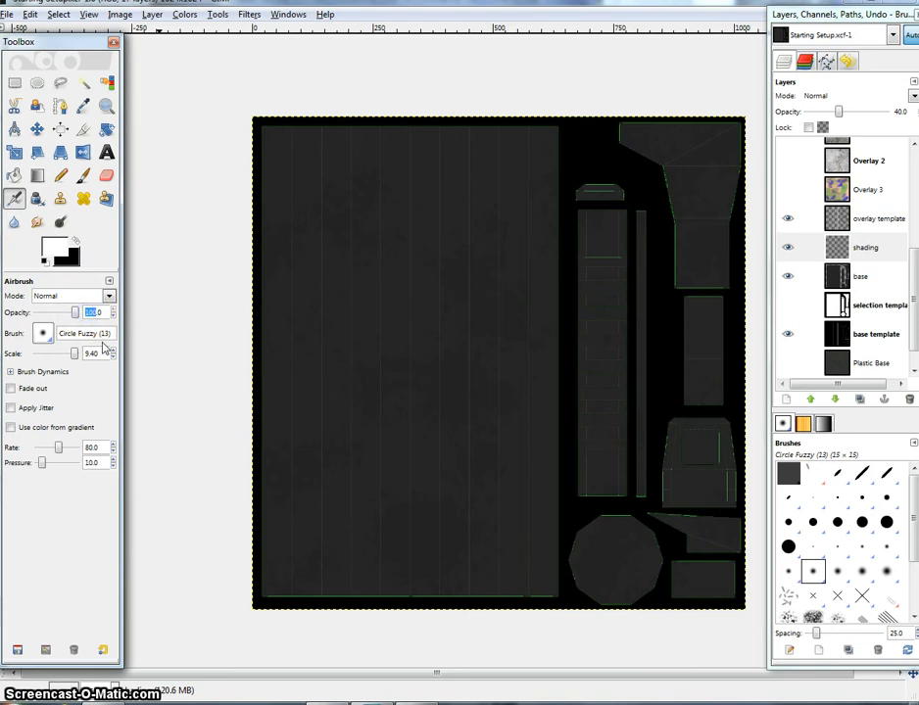
click(352, 94)
shift+click(336, 669)
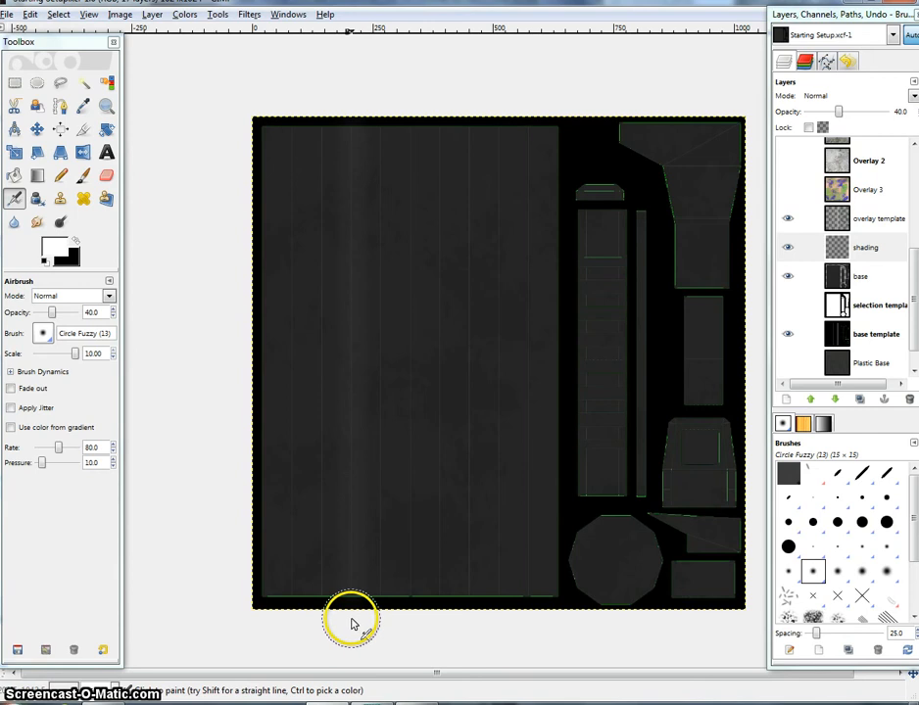
key(shift)
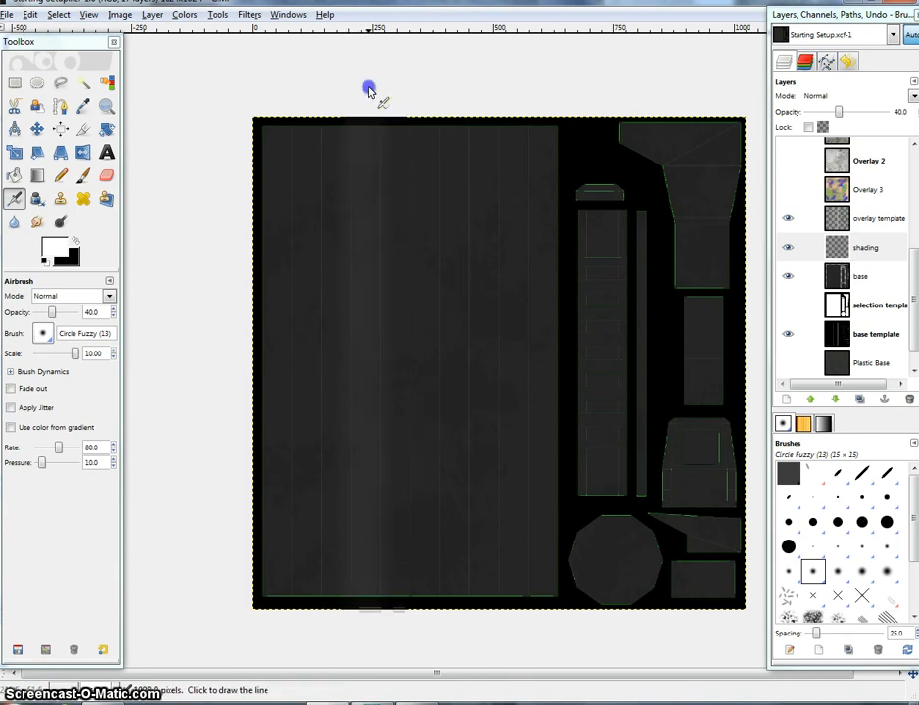
shift+click(343, 627)
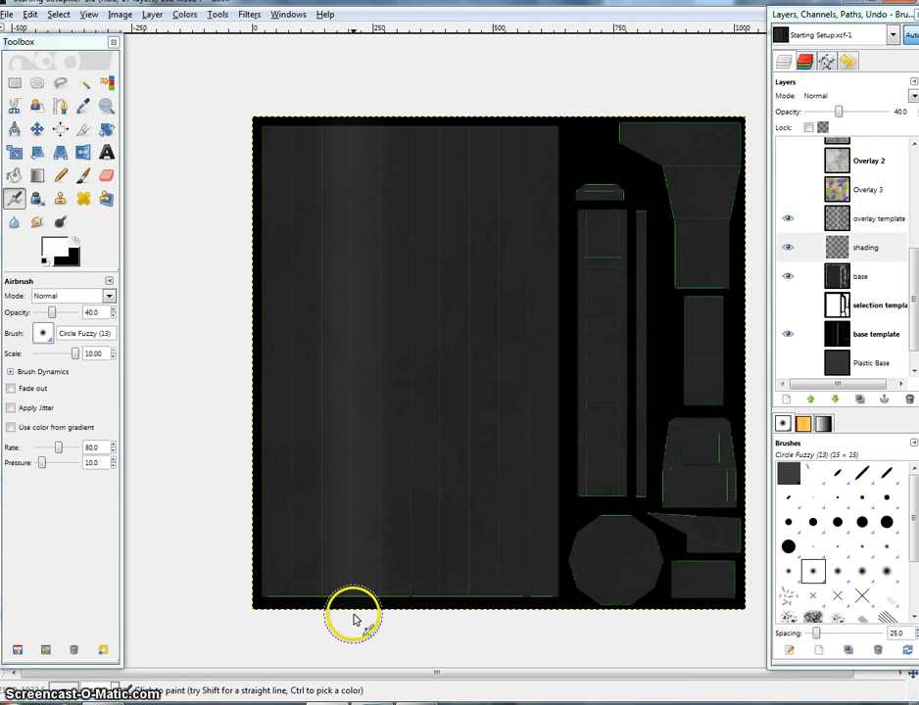
Step: Sharpen the suppressor panel's vertical white highlight with straight airbrush passes, narrowing the brush scale from 10.00 to 3.90 and 1.70
shift+click(353, 96)
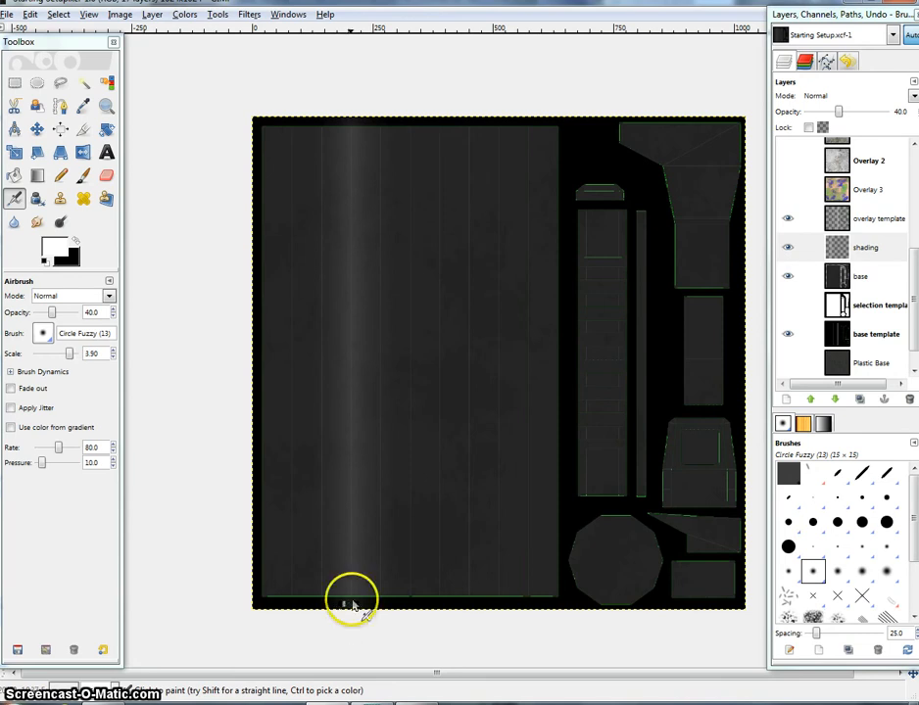
shift+click(348, 82)
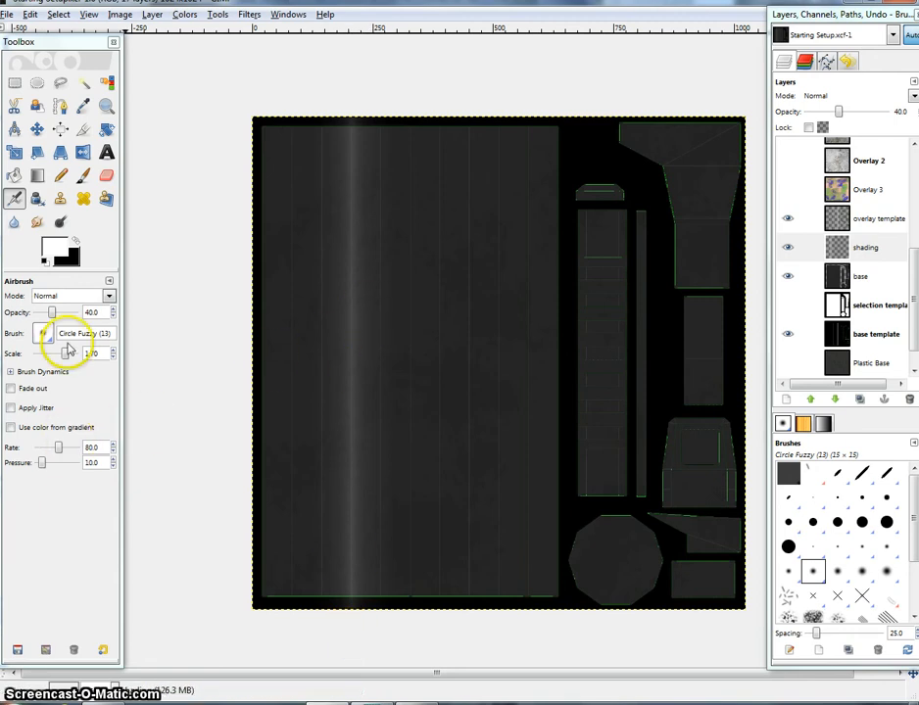
Step: Hide the overlay template and airbrush straight vertical black shadows beside the suppressor panel's highlight, with brush scale 10.00 and opacity 40
drag(66, 352, 186, 357)
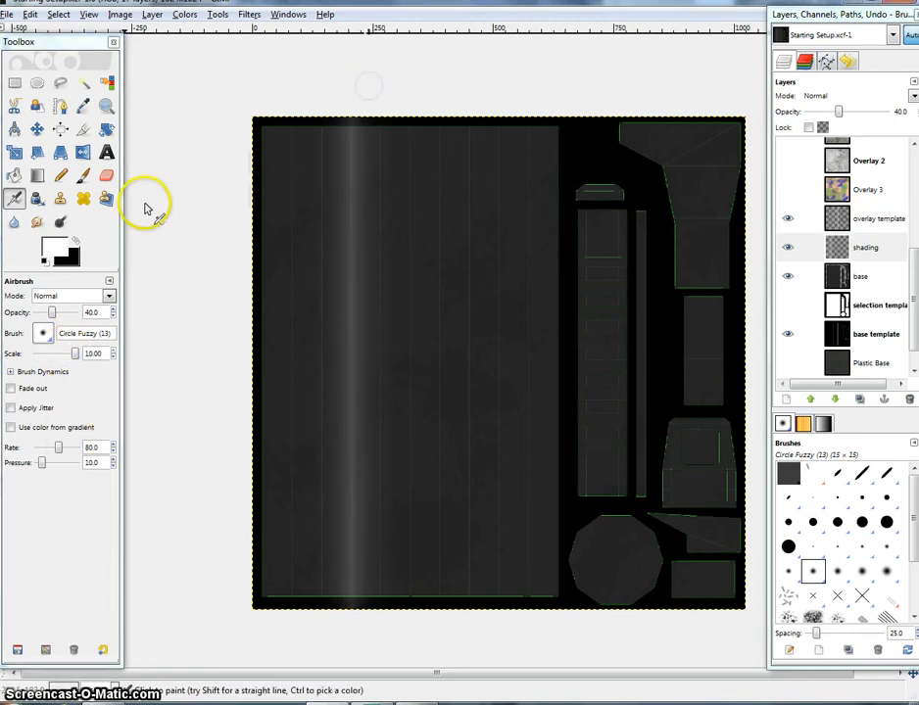
click(789, 218)
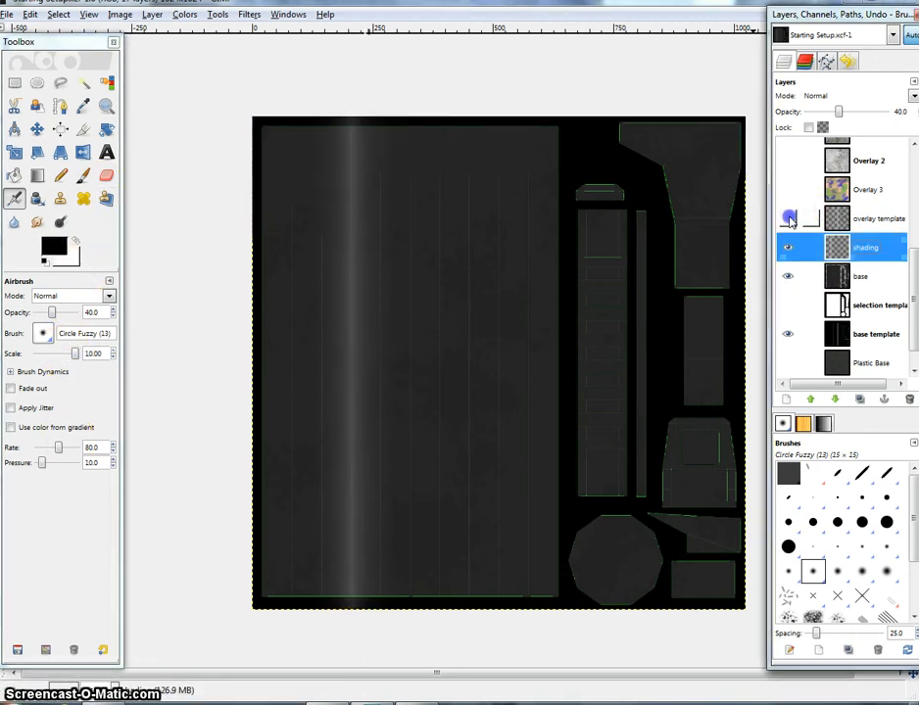
click(486, 104)
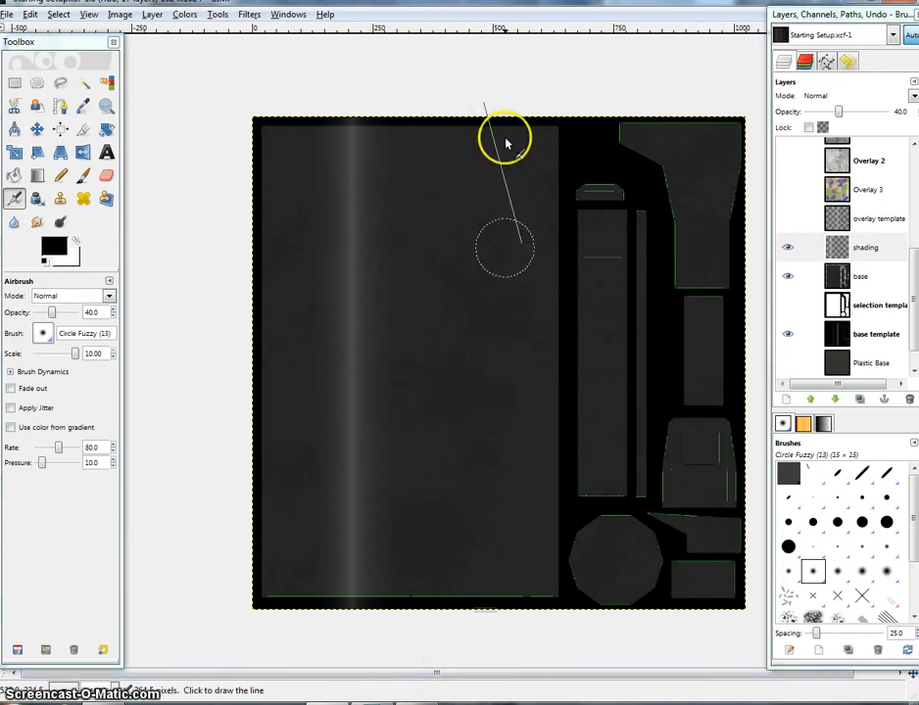
shift+click(486, 130)
shift+click(487, 635)
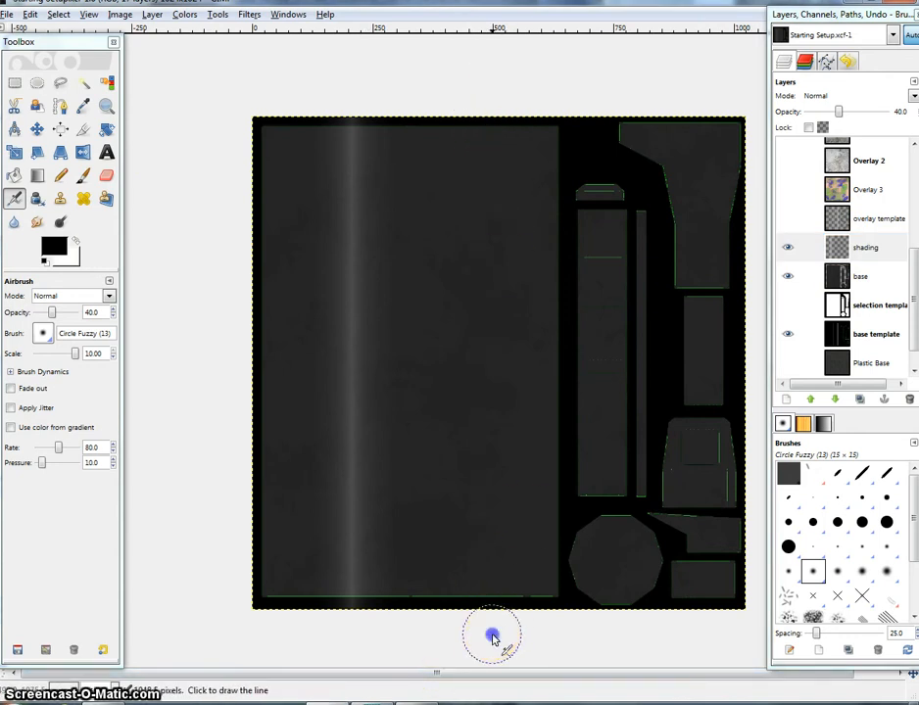
shift+click(479, 103)
click(507, 116)
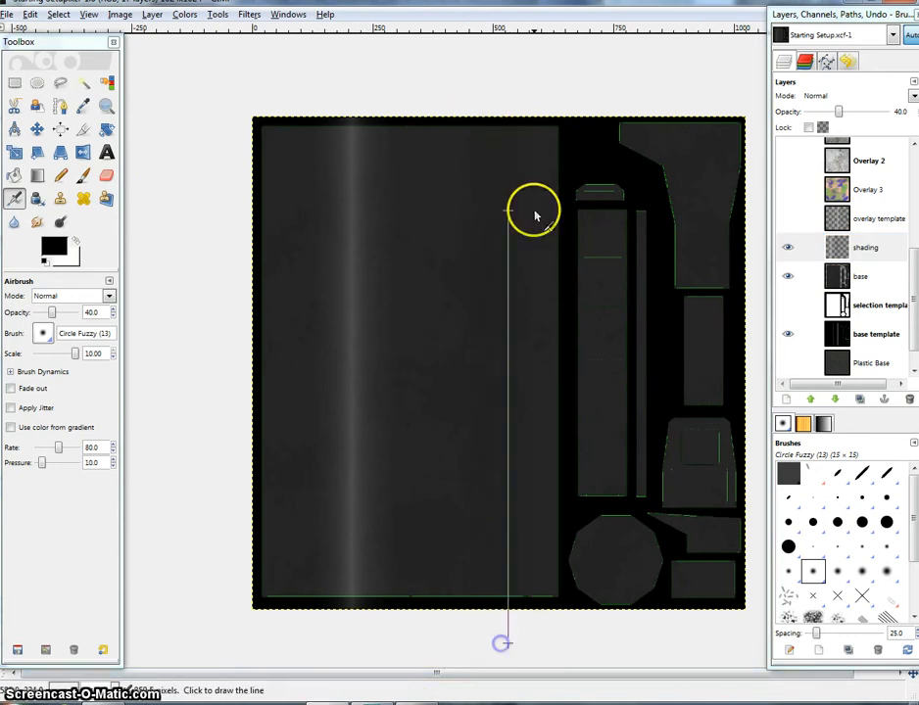
ctrl+shift+click(507, 123)
ctrl+shift+click(487, 609)
ctrl+shift+click(490, 78)
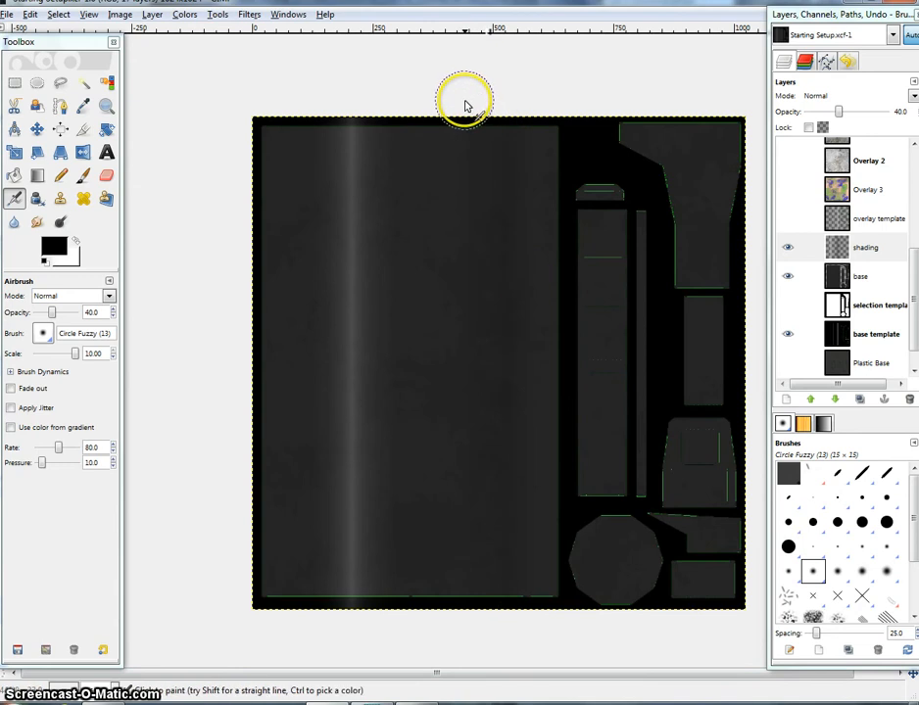
ctrl+shift+click(449, 615)
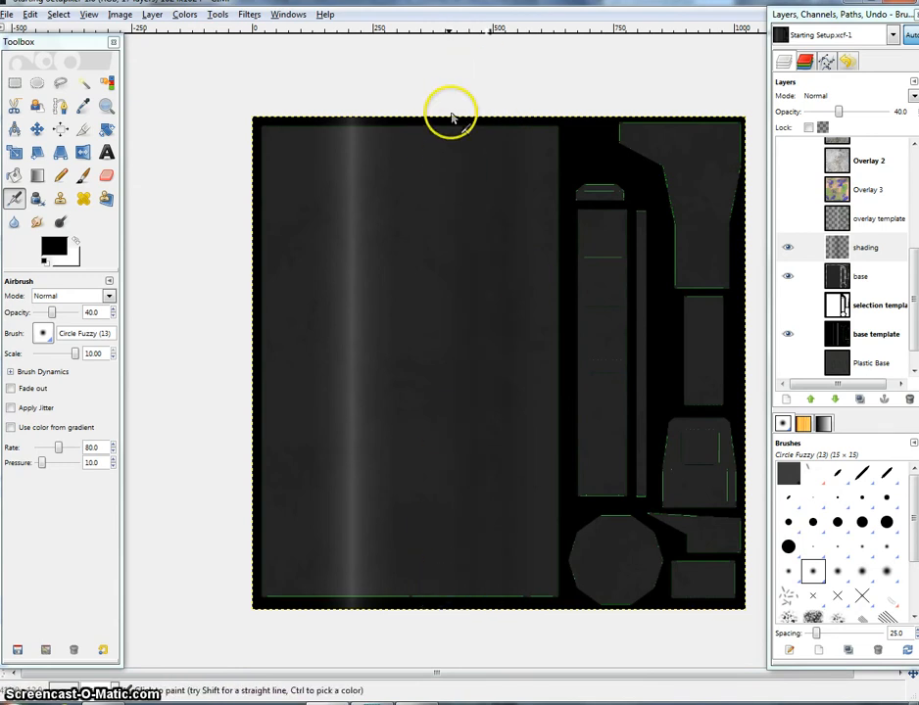
ctrl+shift+click(420, 624)
click(535, 118)
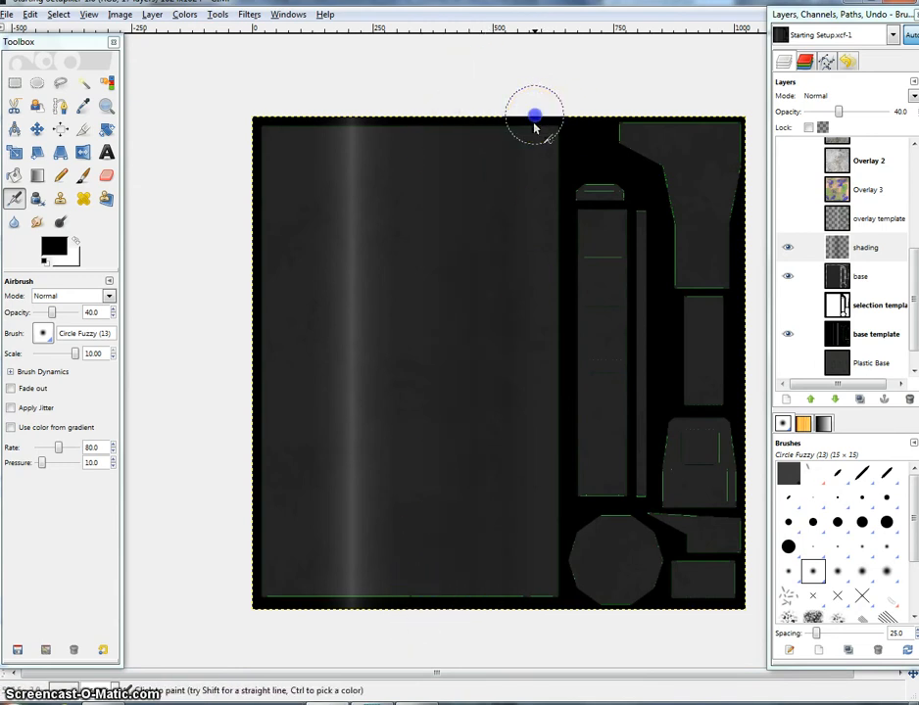
ctrl+shift+click(513, 617)
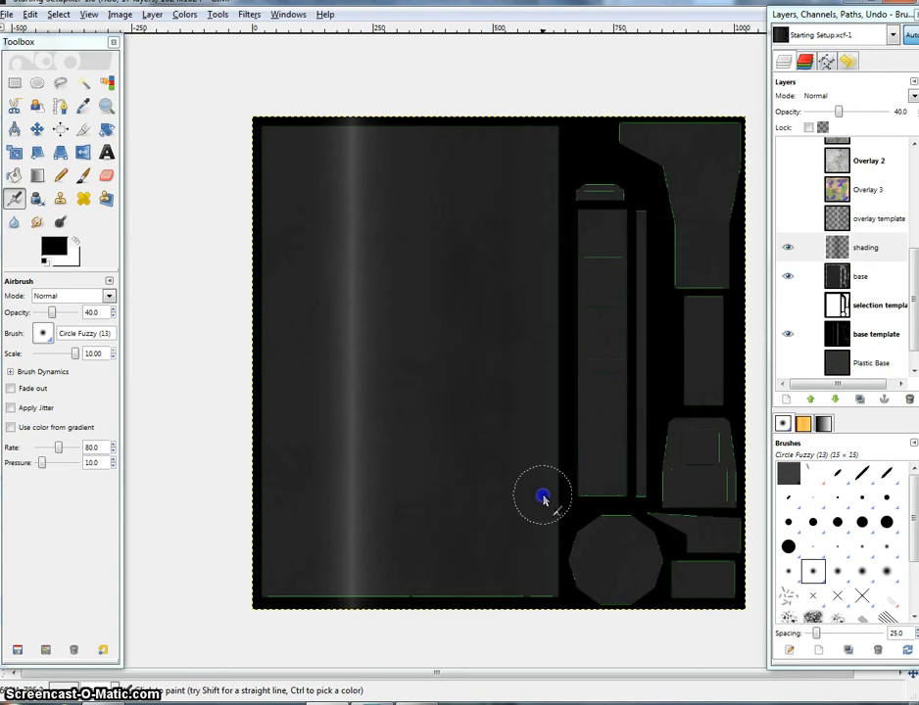
Step: Examine the green template lines around the shaded attachment pieces, briefly hiding the base layer to compare them with the UV layout
drag(513, 388, 409, 375)
drag(269, 236, 439, 246)
drag(571, 227, 395, 252)
drag(544, 216, 522, 227)
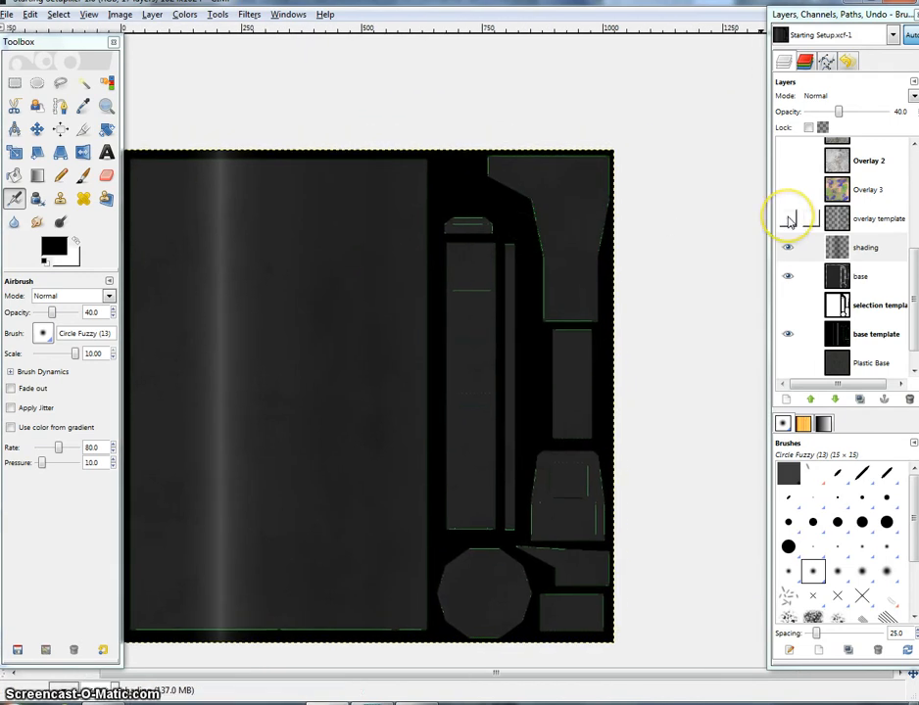
click(789, 218)
scroll(529, 313, up, 5)
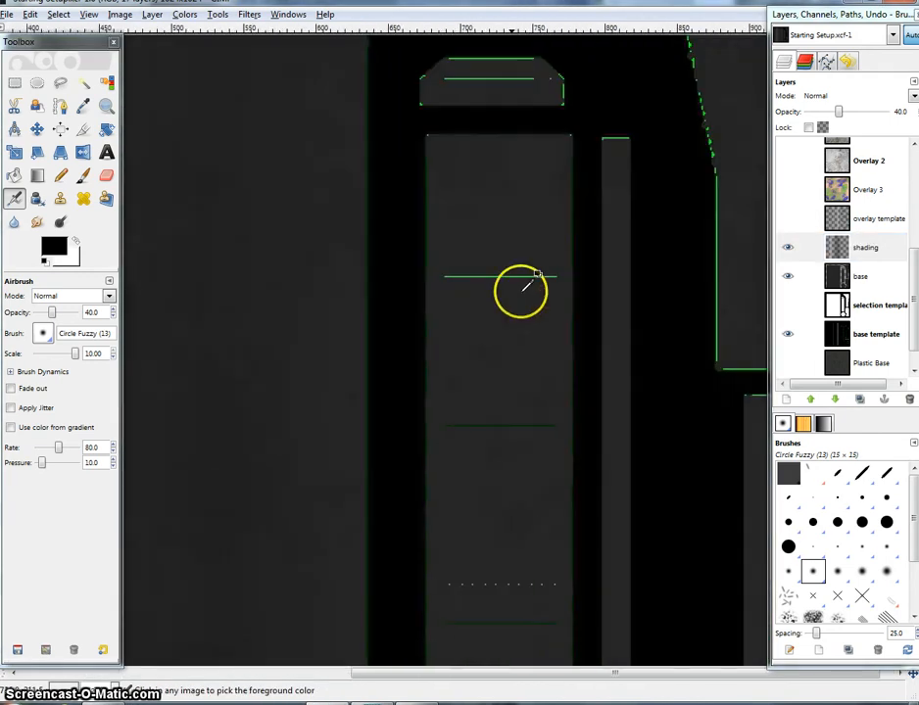
scroll(529, 250, down, 4)
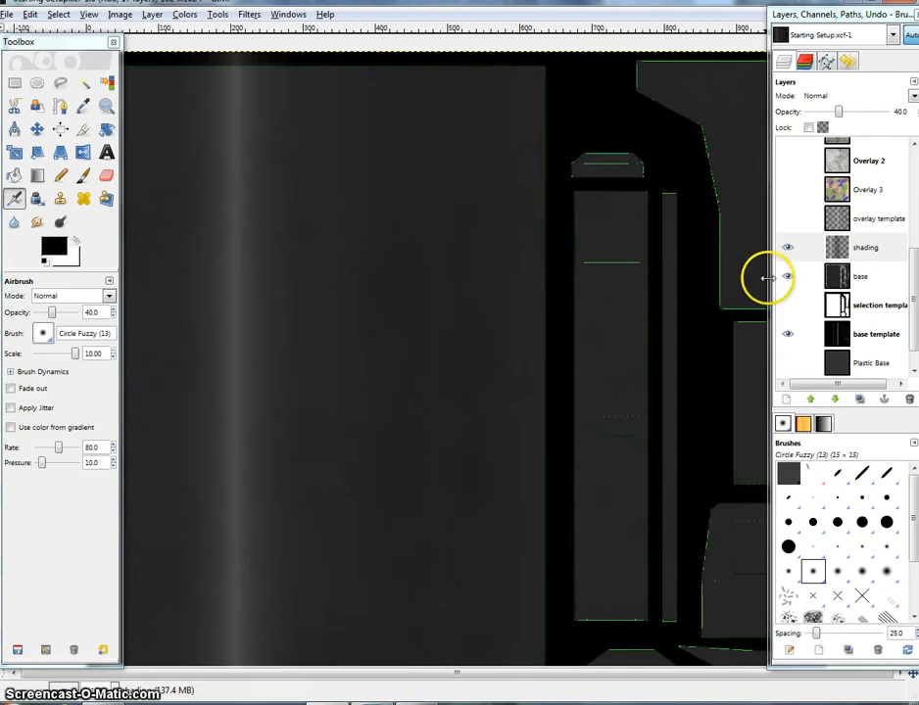
click(788, 276)
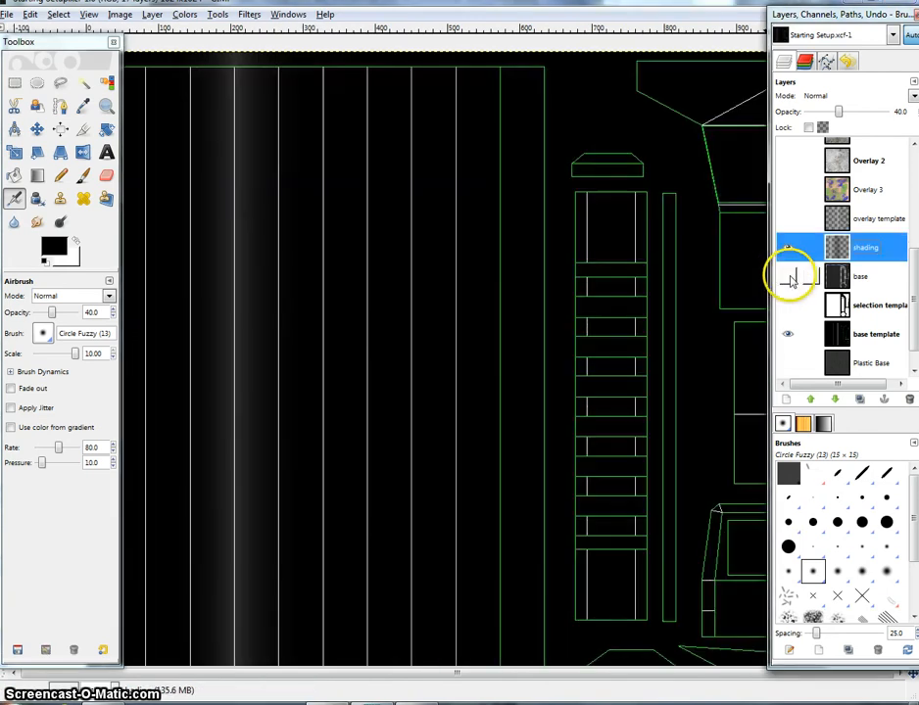
click(789, 277)
scroll(287, 242, right, 3)
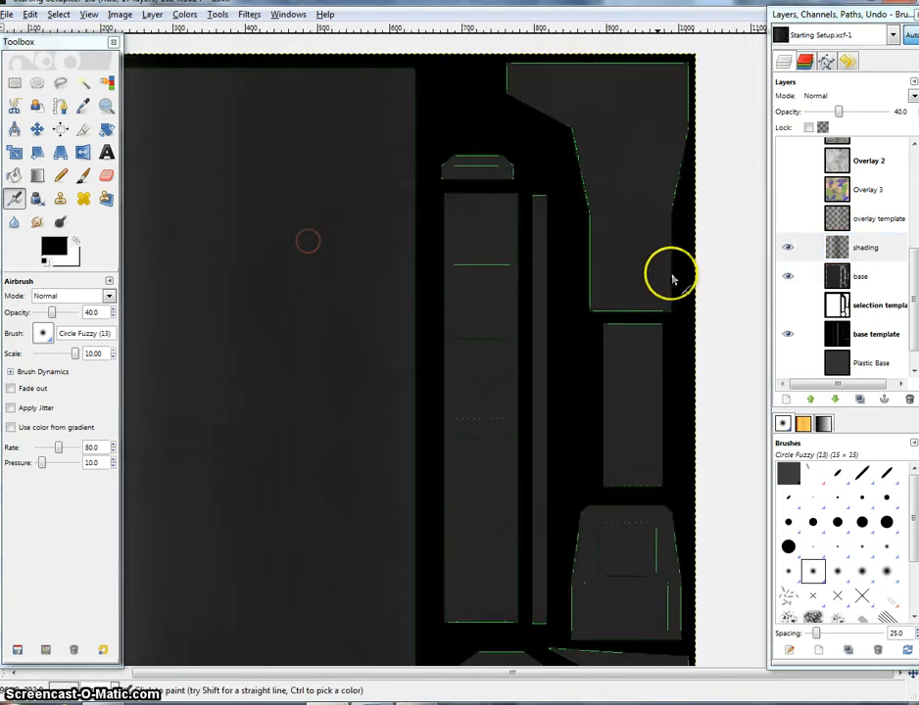
Step: Select the attachment shapes by color from the selection template layer and grow the selection by 2 pixels
click(839, 307)
click(105, 82)
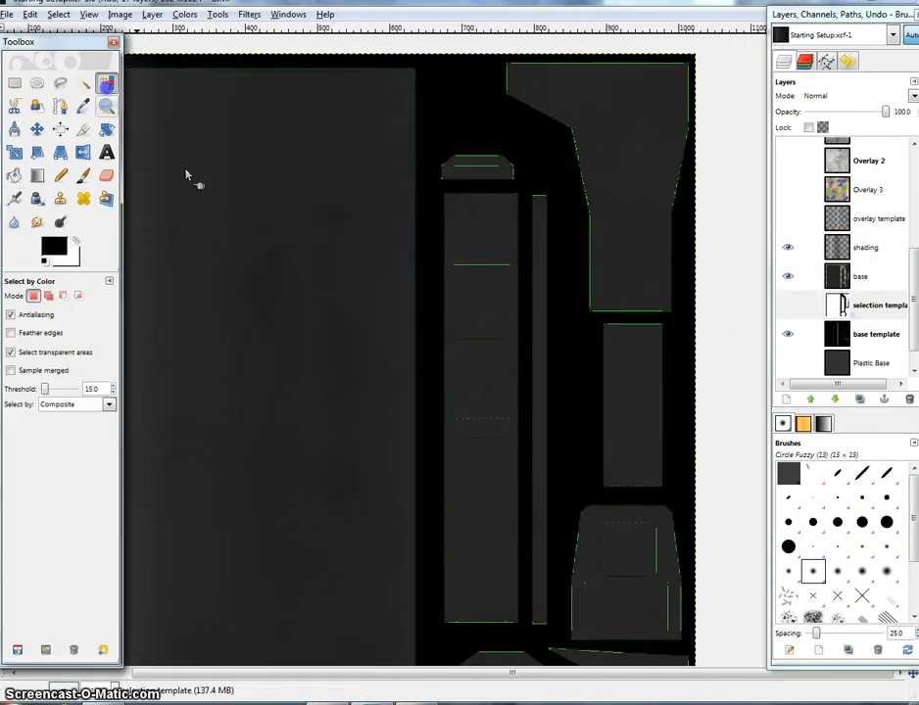
click(283, 225)
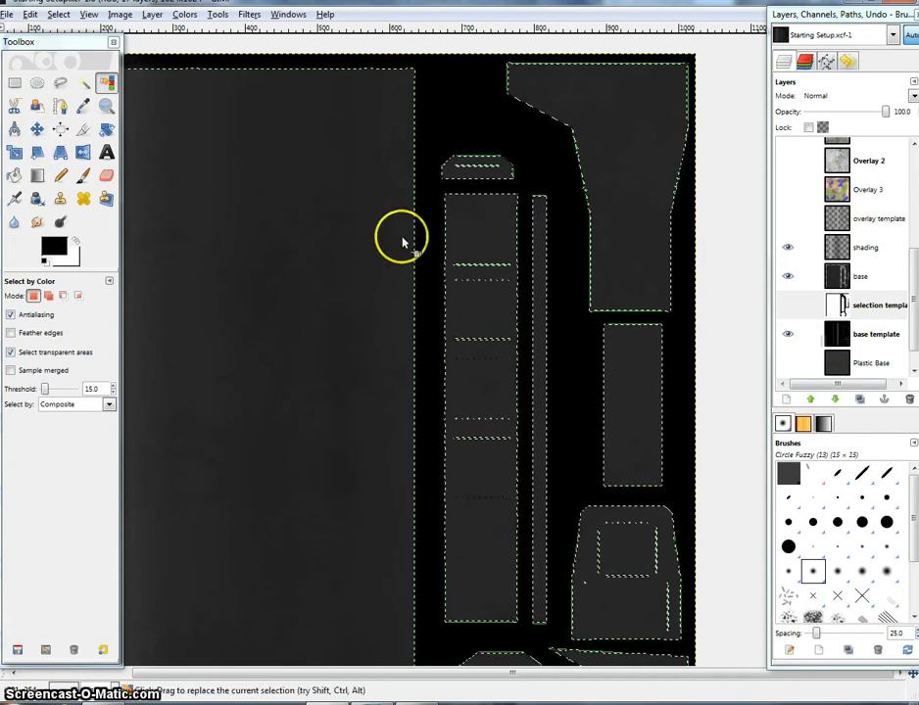
drag(456, 251, 369, 313)
drag(310, 260, 343, 246)
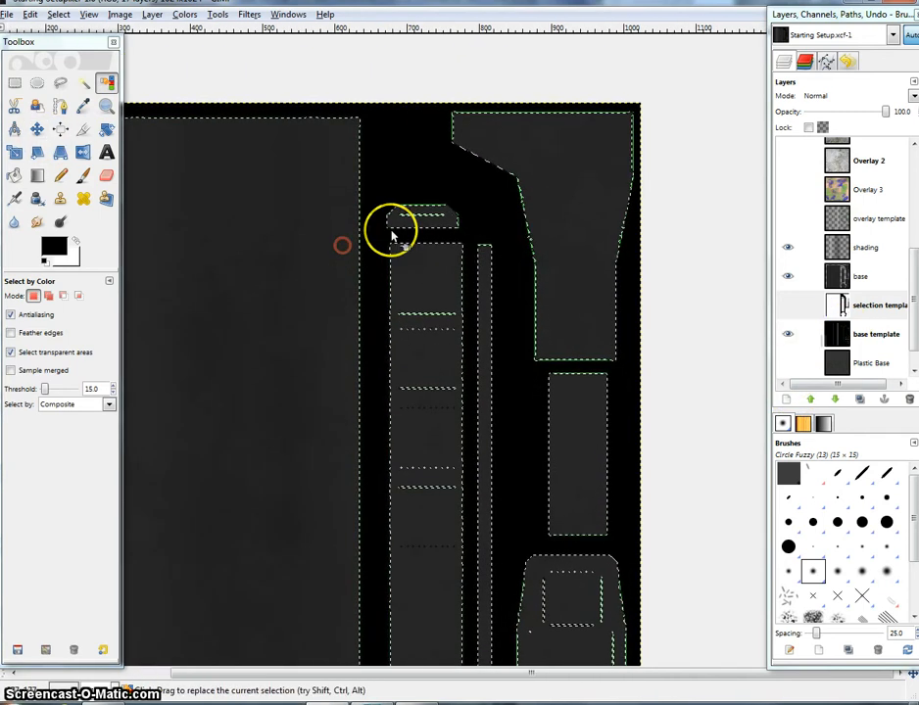
right_click(391, 233)
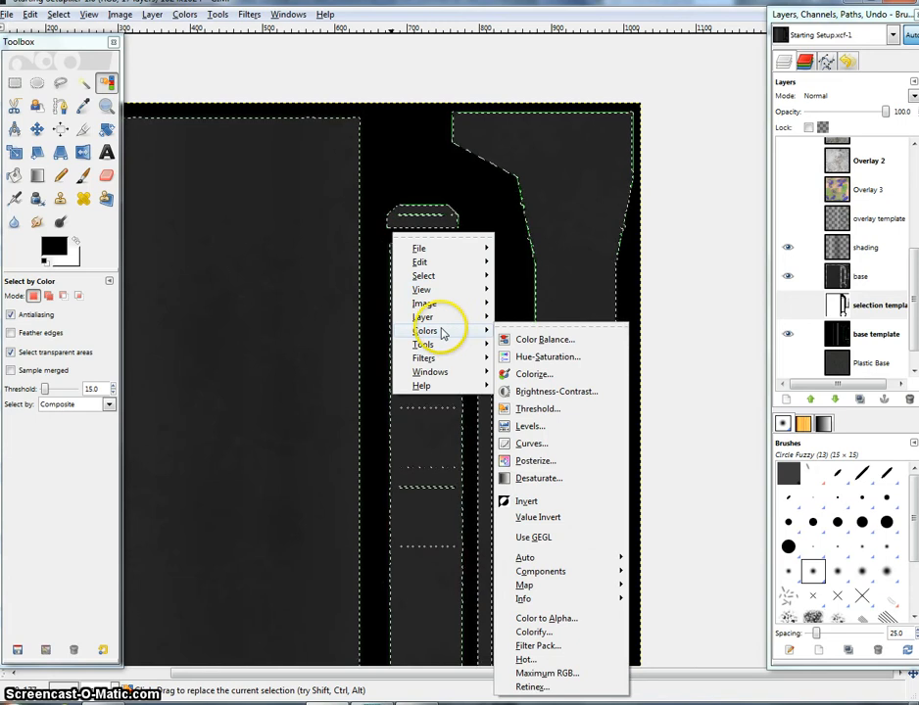
mouse_move(426, 277)
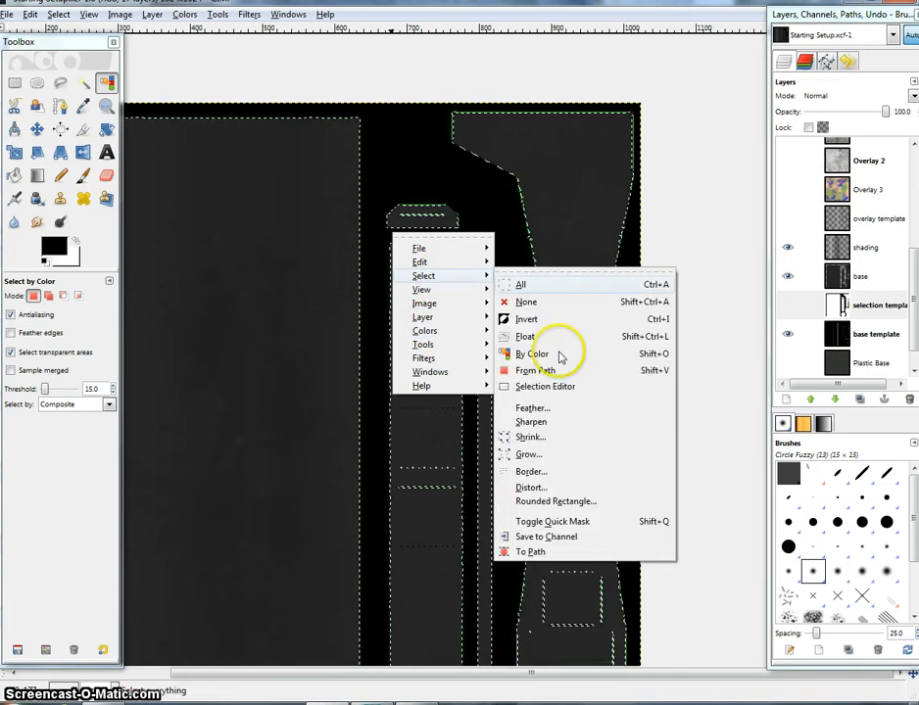
click(521, 457)
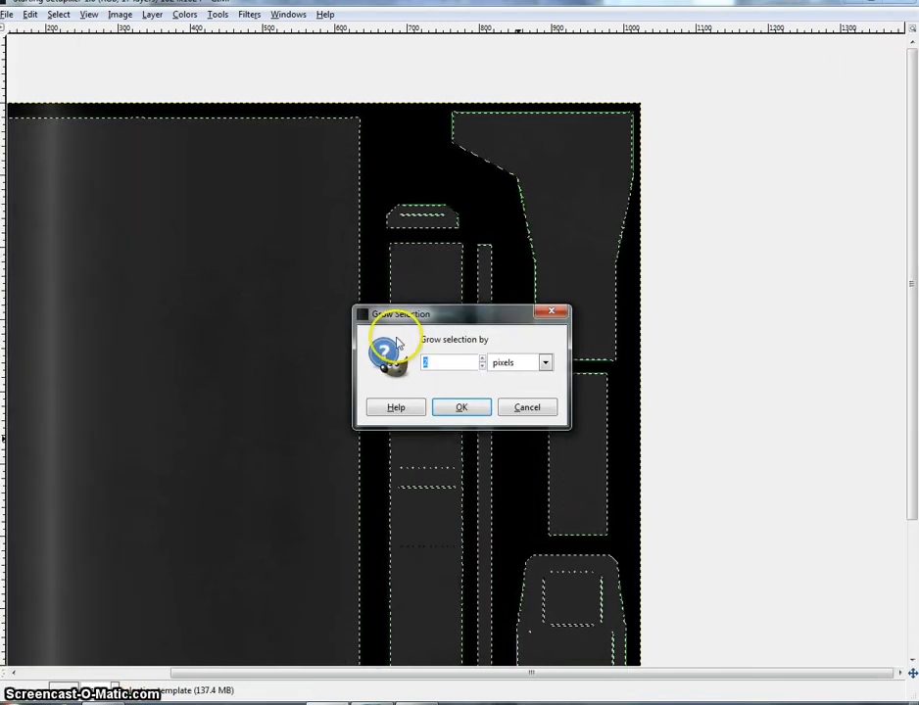
click(463, 398)
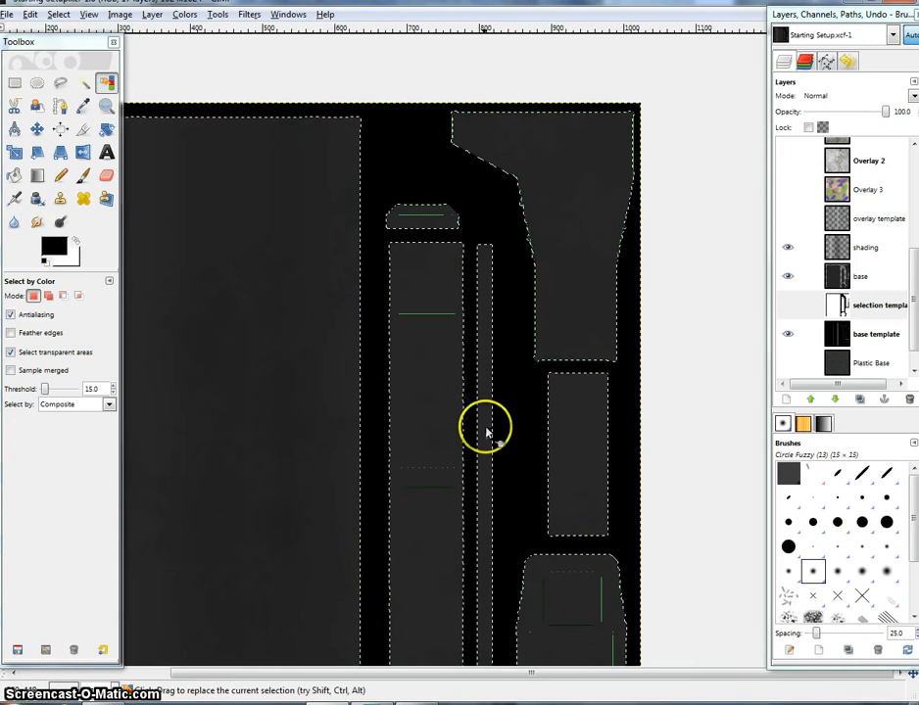
Step: Copy the grown selection of attachment shapes from the Metal Base layer and paste it as a floating selection
click(839, 363)
click(839, 305)
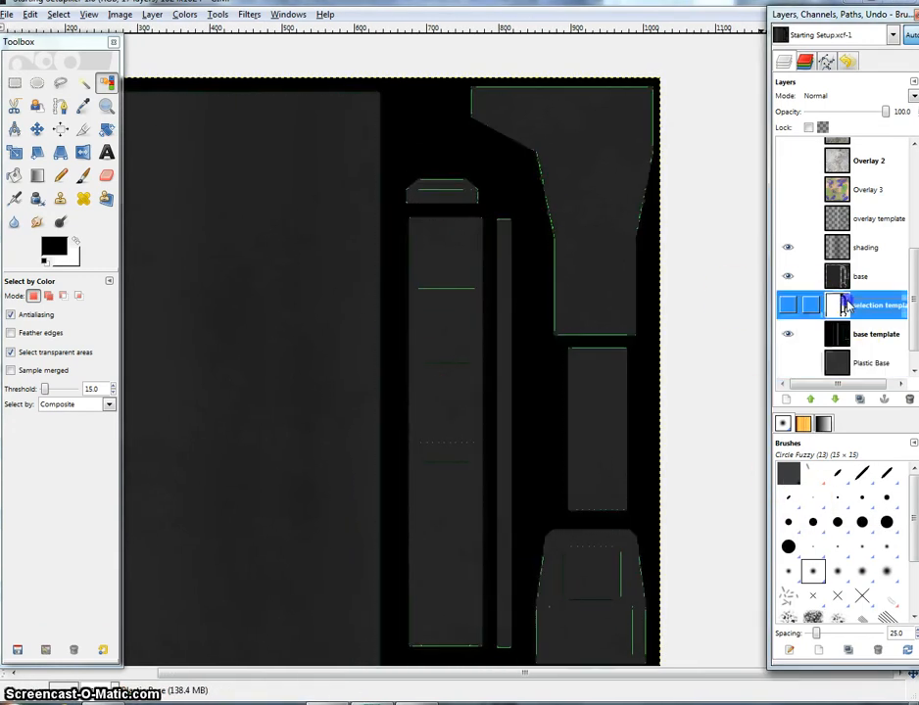
click(848, 367)
key(ctrl+c)
key(ctrl+v)
Step: Adjust the pasted texture with Brightness-Contrast, setting brightness to 3 and contrast to about 34
right_click(389, 233)
click(424, 332)
click(538, 388)
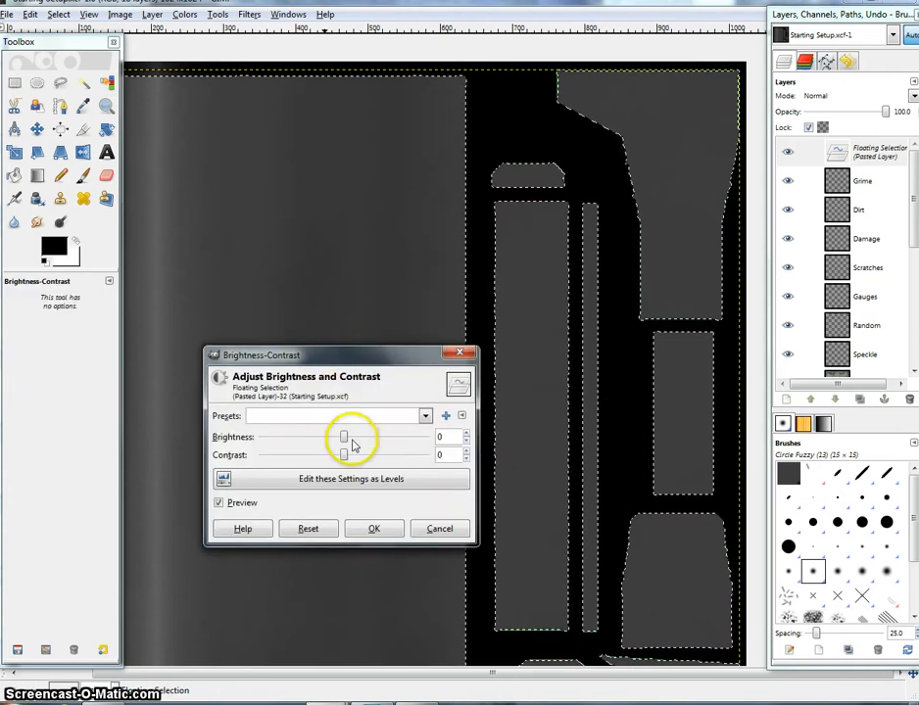
drag(343, 455, 368, 458)
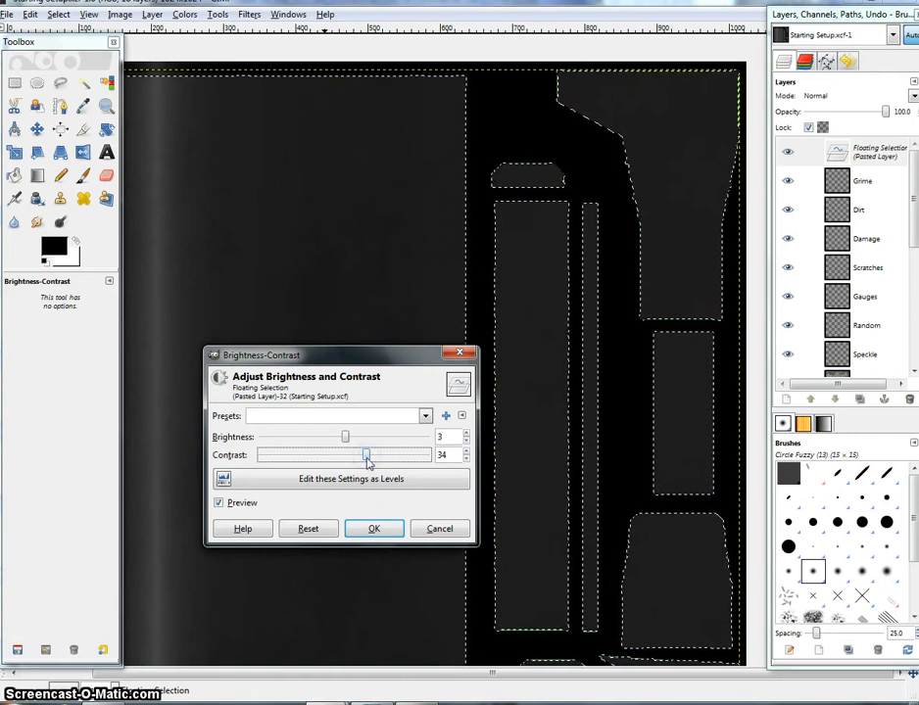
click(382, 528)
drag(309, 239, 482, 218)
scroll(529, 229, down, 1)
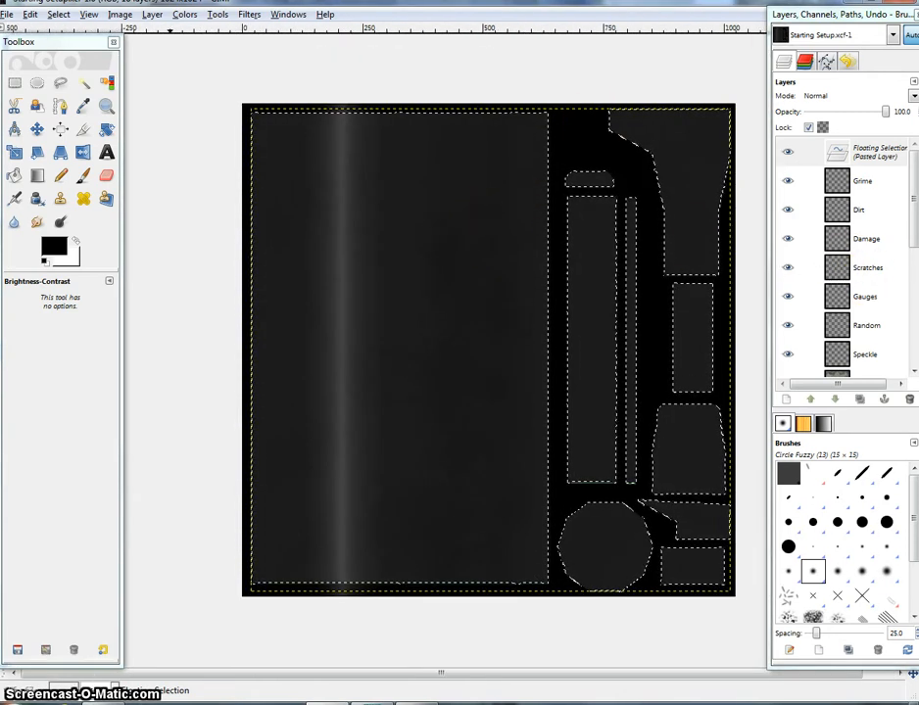
Step: Clear the selection with Rectangle Select and settle the adjusted texture into the base layer
click(15, 82)
click(239, 82)
drag(581, 229, 510, 246)
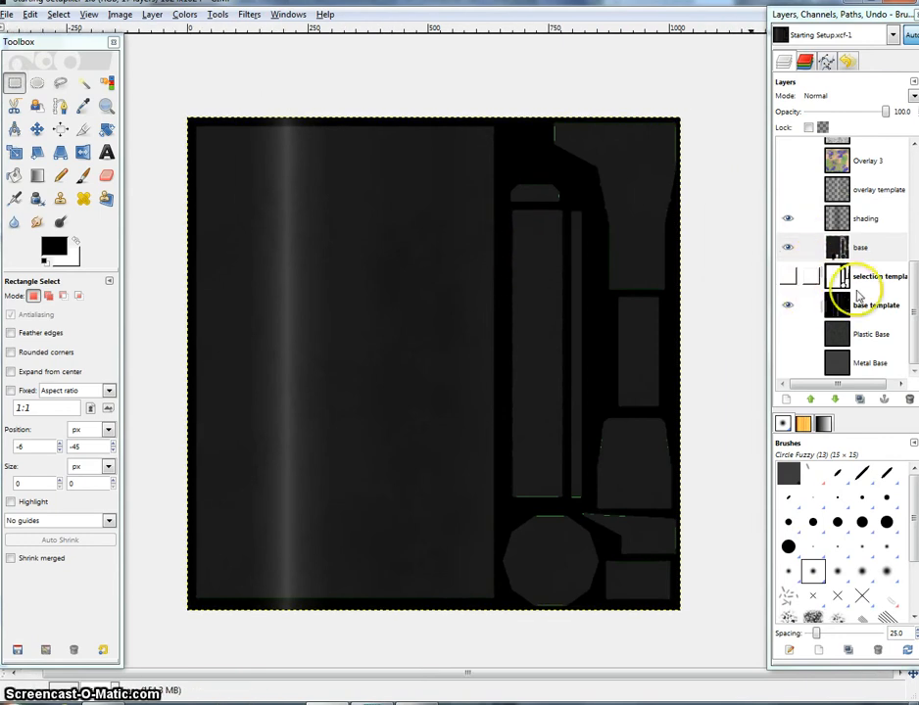
Step: Return to the Airbrush on the shading layer and show the overlay template over the segmented rail strip
click(850, 221)
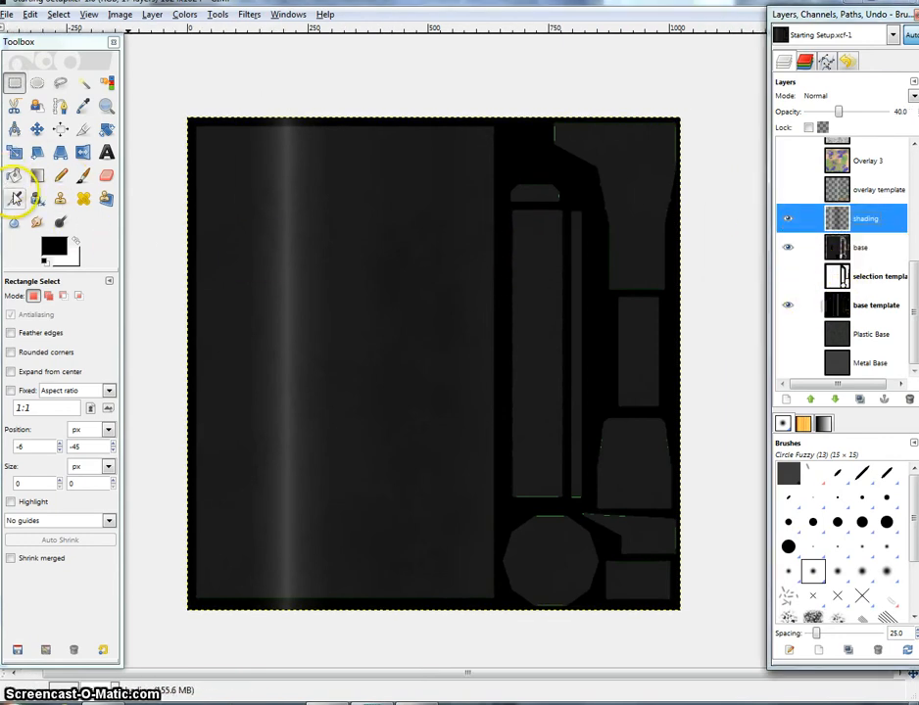
click(15, 199)
click(790, 191)
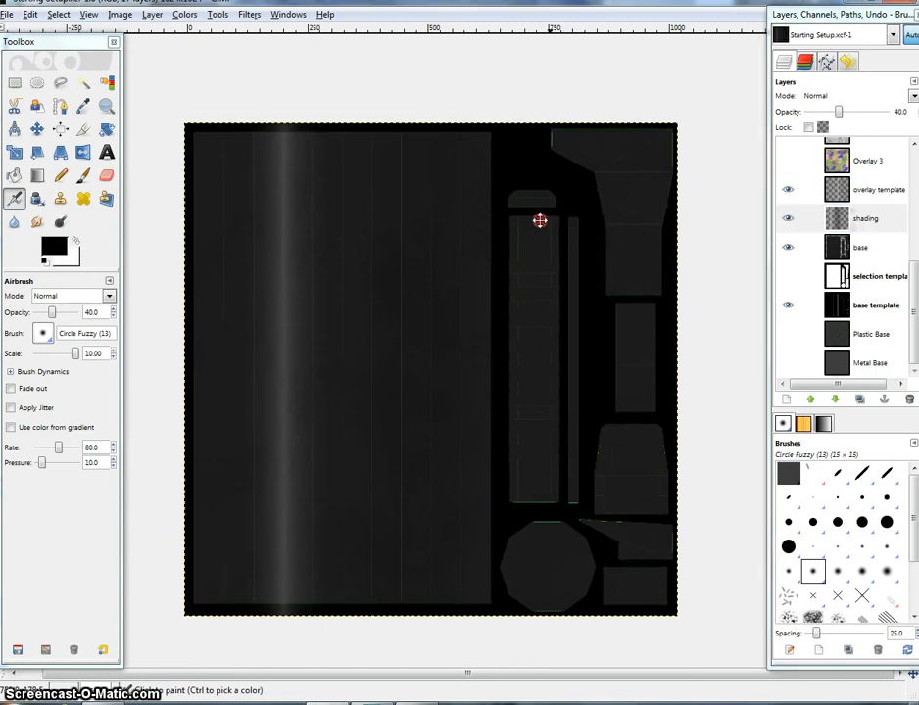
scroll(540, 220, up, 2)
drag(478, 350, 466, 355)
scroll(466, 356, up, 1)
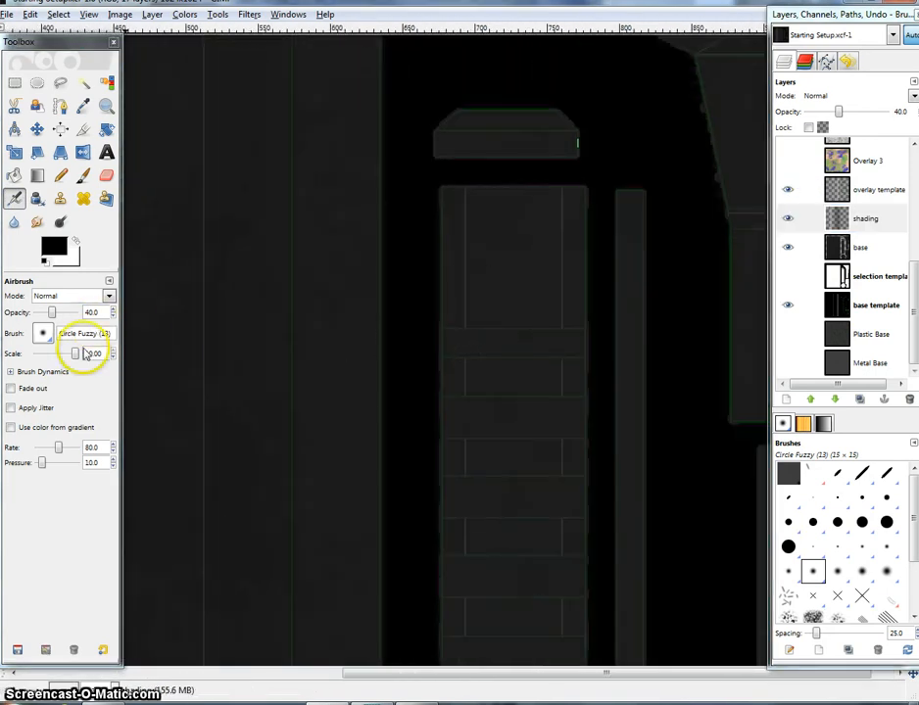
Step: Airbrush black shadow lines across the rail strip's first two recessed bands at opacity 100 and brush scale 3.10
drag(54, 312, 133, 365)
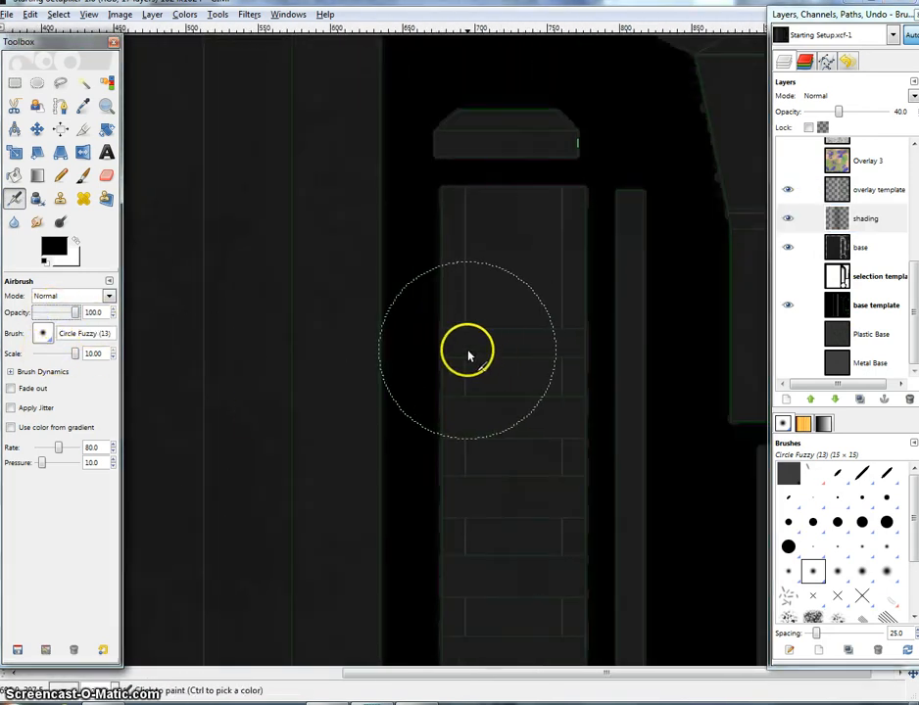
scroll(463, 351, down, 20)
scroll(451, 347, down, 20)
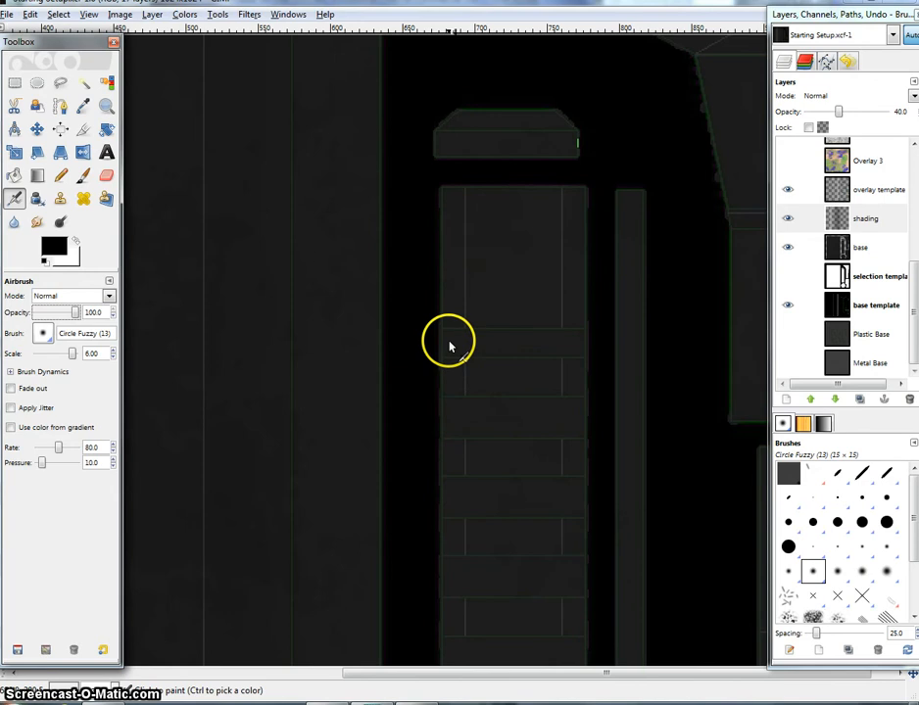
scroll(440, 348, up, 10)
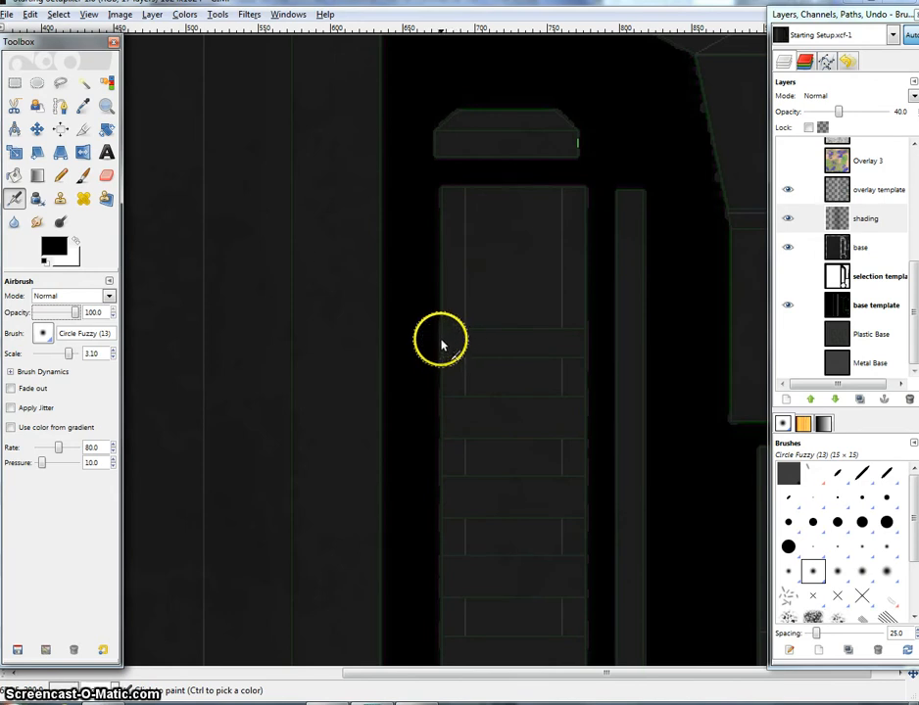
click(441, 342)
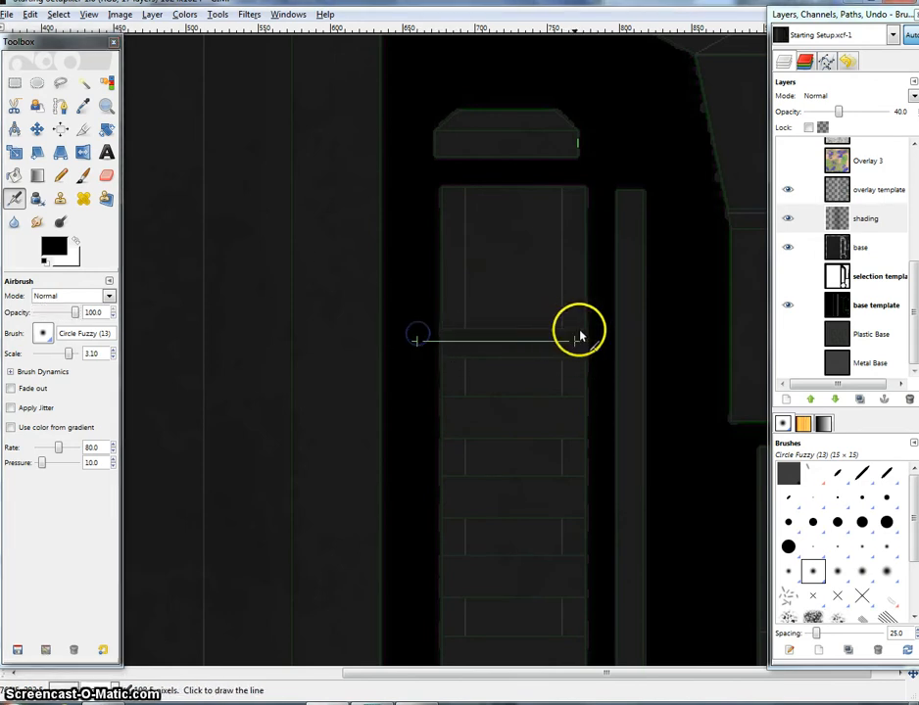
shift+click(624, 343)
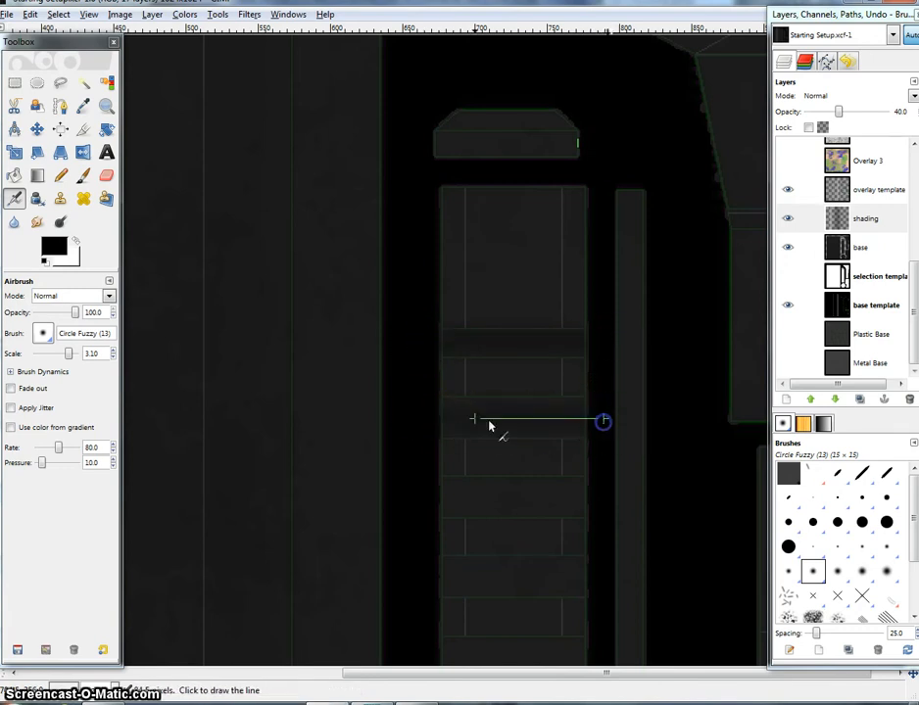
shift+click(441, 420)
Step: Airbrush repeated straight black strokes across the third recessed band of the rail strip
click(432, 498)
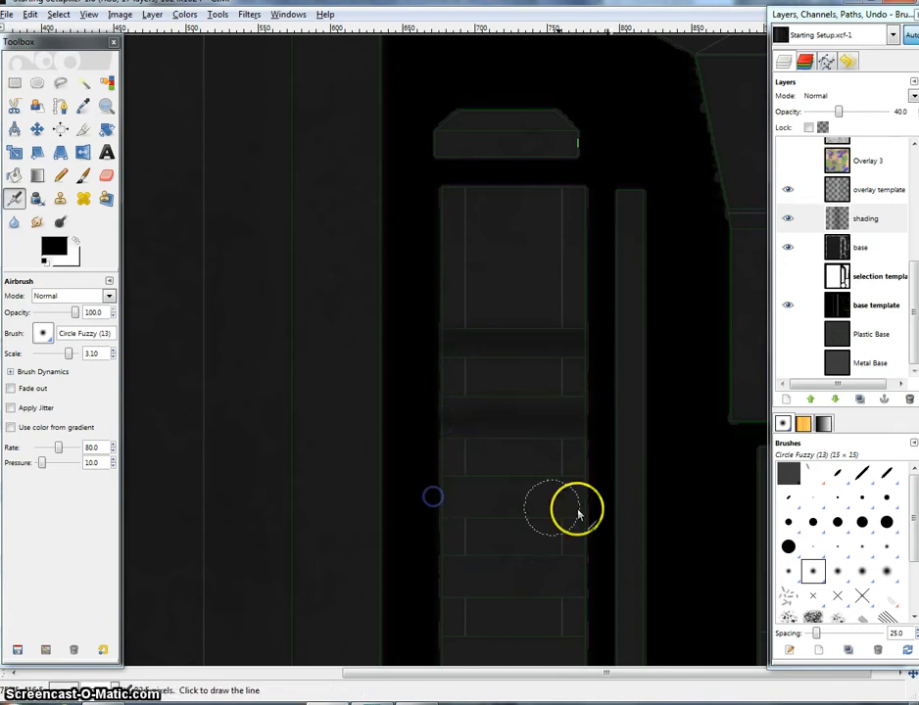
ctrl+shift+click(601, 507)
ctrl+shift+click(427, 492)
ctrl+shift+click(592, 506)
ctrl+shift+click(438, 502)
Step: Darken the fourth and fifth recessed bands with straight black airbrush lines across the strip
scroll(534, 529, down, 3)
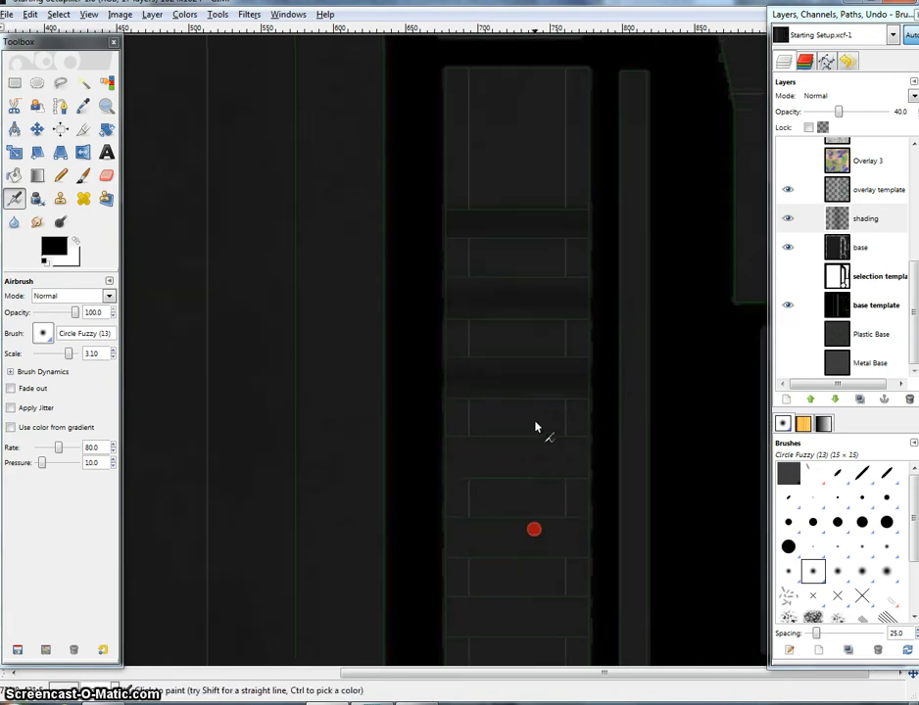
click(432, 455)
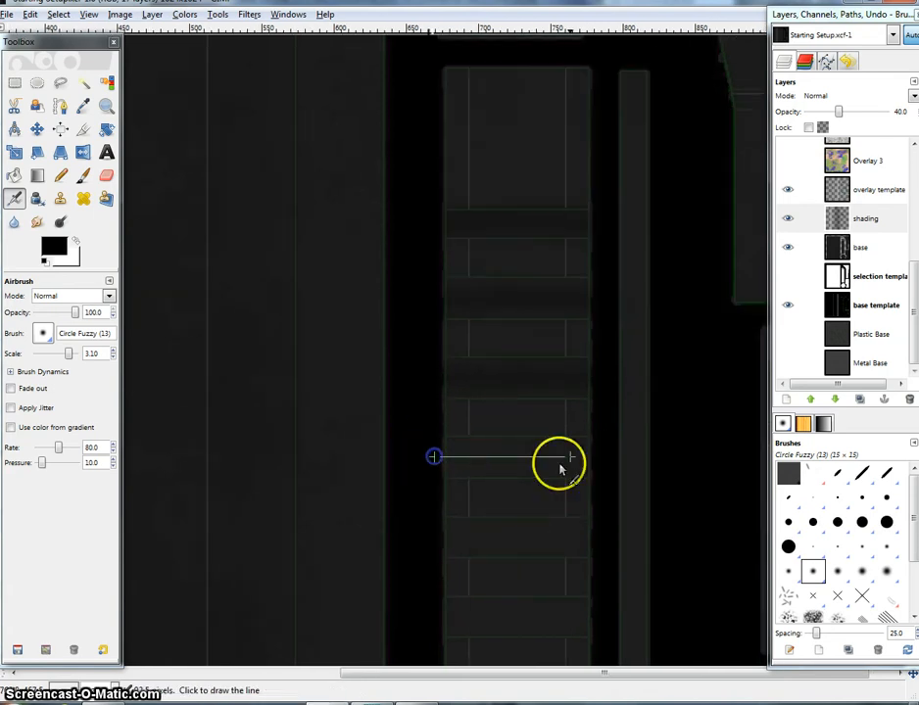
scroll(585, 467, down, 2)
click(438, 460)
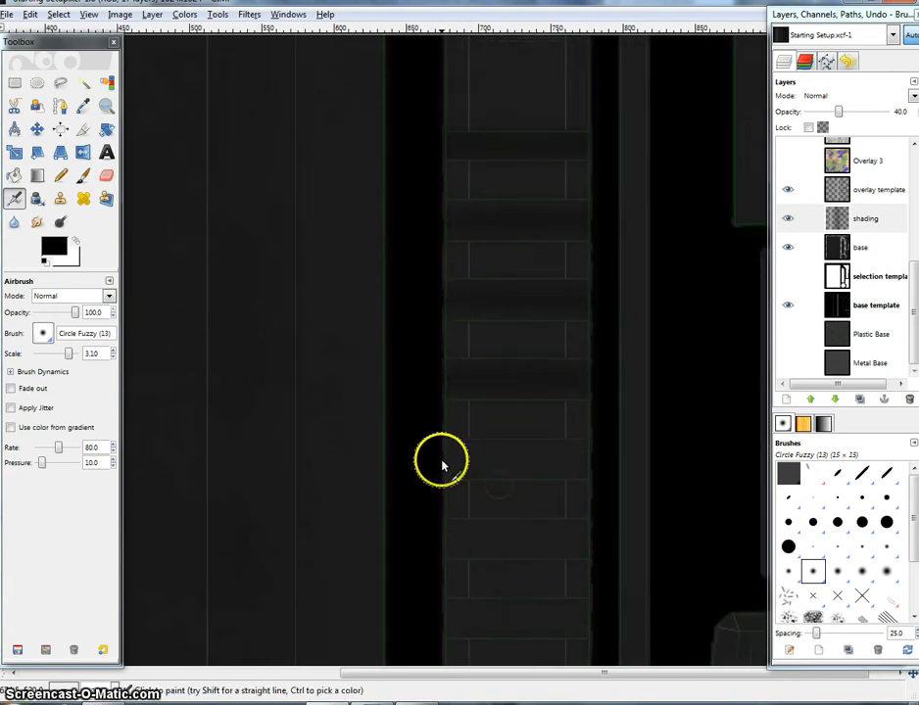
ctrl+shift+click(608, 457)
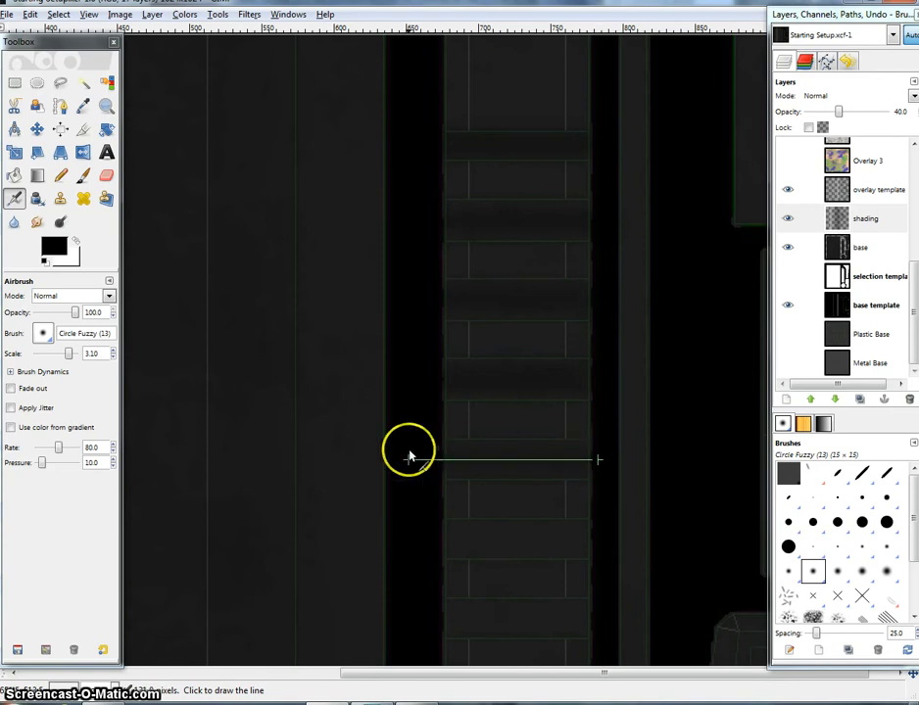
scroll(549, 432, down, 4)
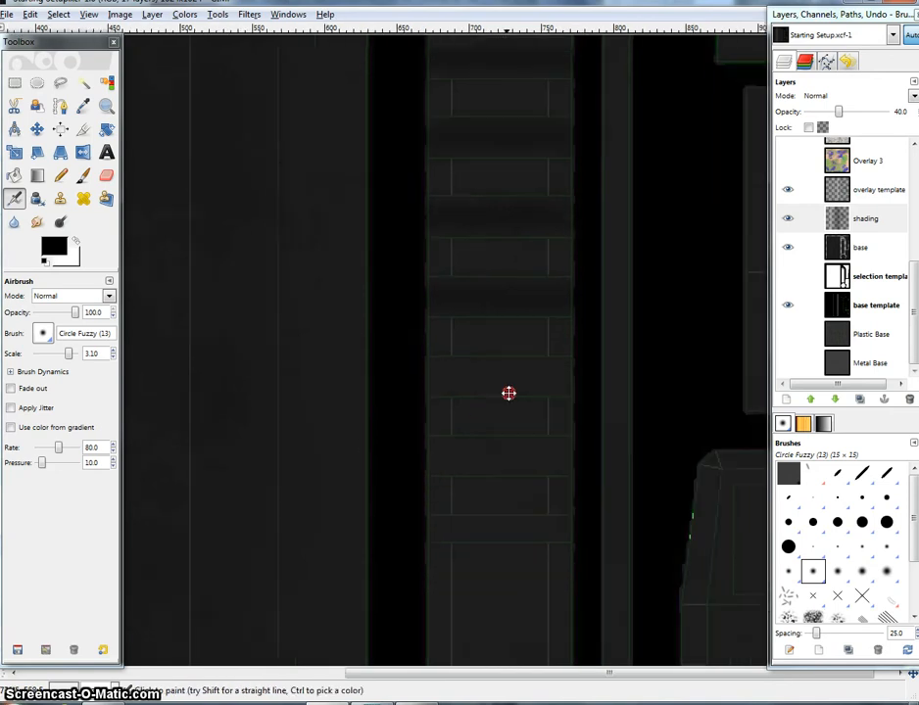
Step: Darken the last three recessed bands, including the narrow one above the lower end block, with straight black airbrush lines
click(419, 367)
ctrl+shift+click(578, 367)
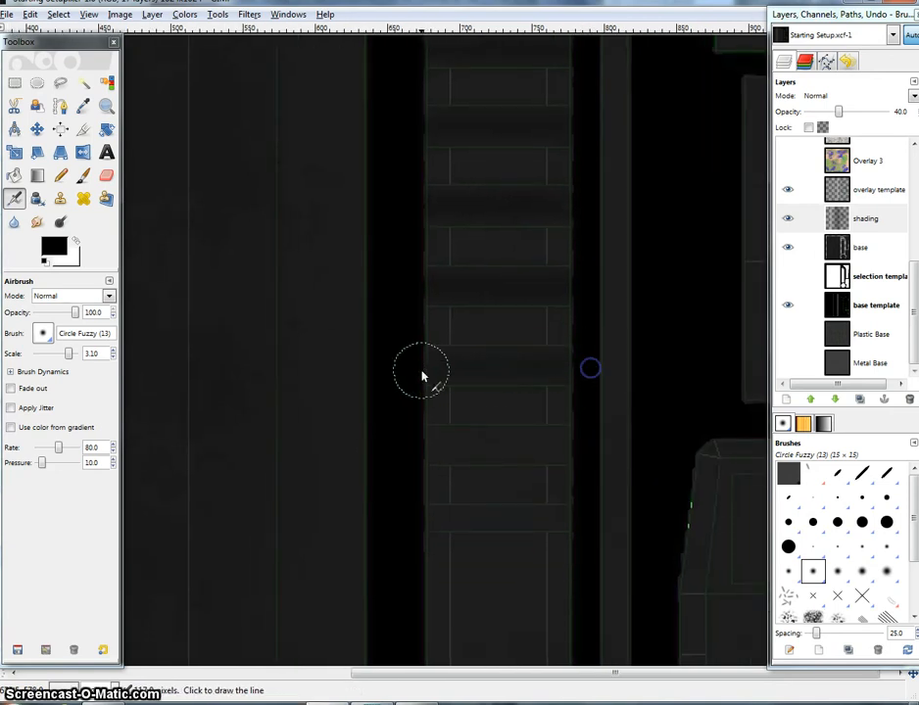
click(412, 449)
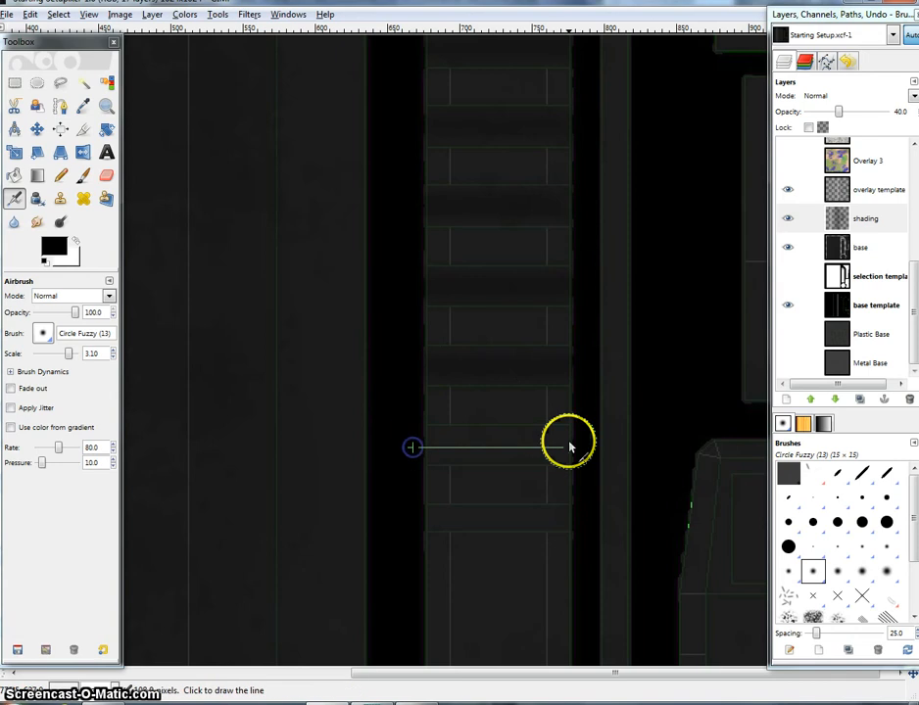
ctrl+shift+click(572, 447)
ctrl+shift+click(402, 440)
ctrl+shift+click(577, 459)
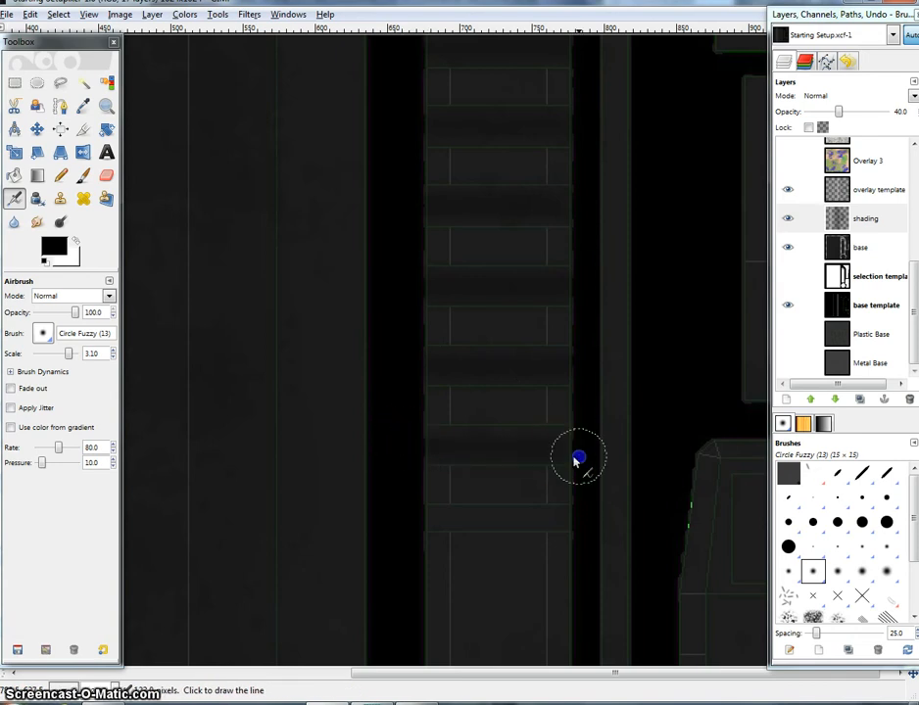
click(424, 518)
ctrl+shift+click(571, 518)
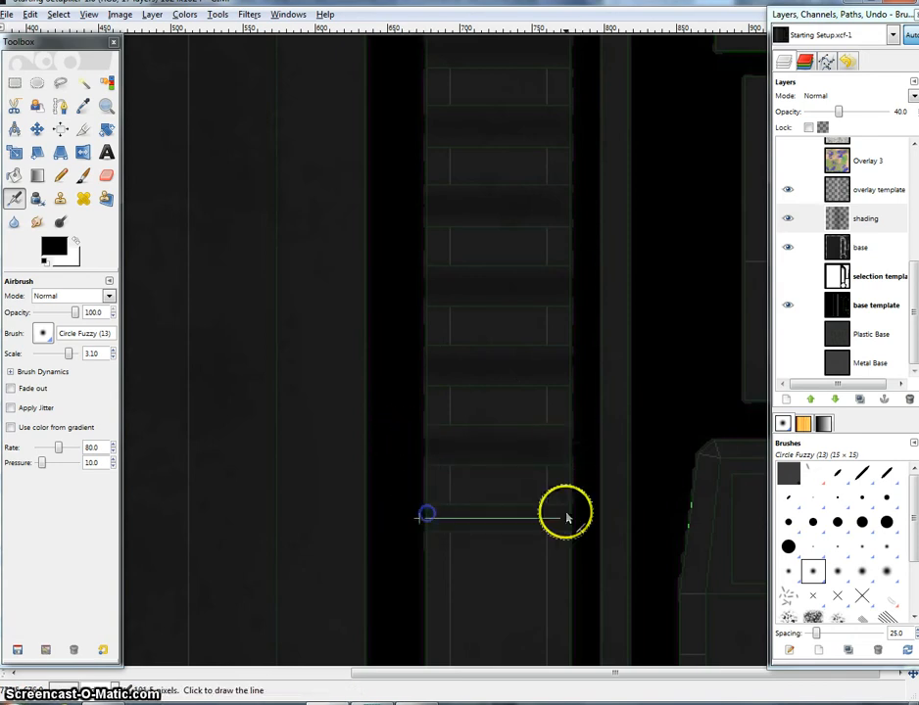
Step: Switch the airbrush to white with opacity 40 and brush scale 0.50
drag(572, 210, 578, 412)
drag(570, 126, 556, 322)
drag(495, 299, 490, 303)
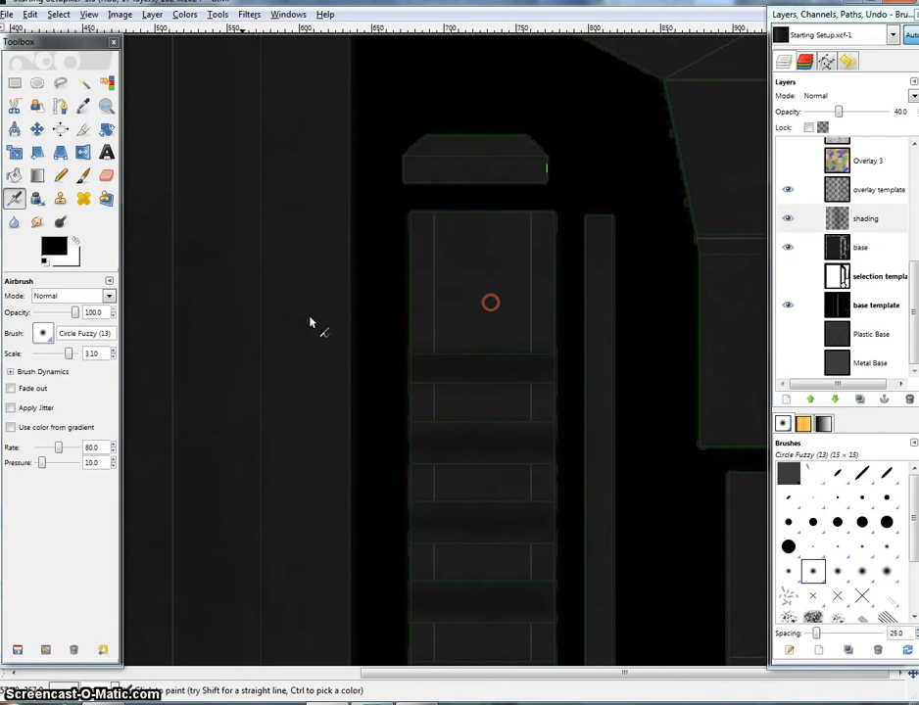
key(x)
double_click(91, 312)
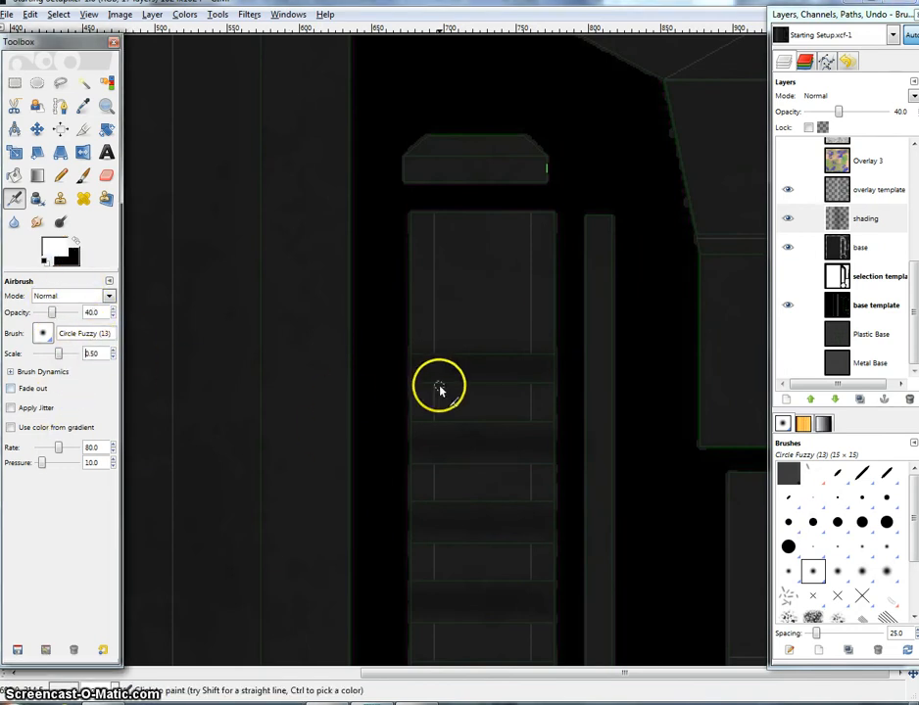
Step: Select the rail strip's upper end block and its first three raised segments together with Rectangle Select
click(12, 84)
scroll(400, 348, right, 1)
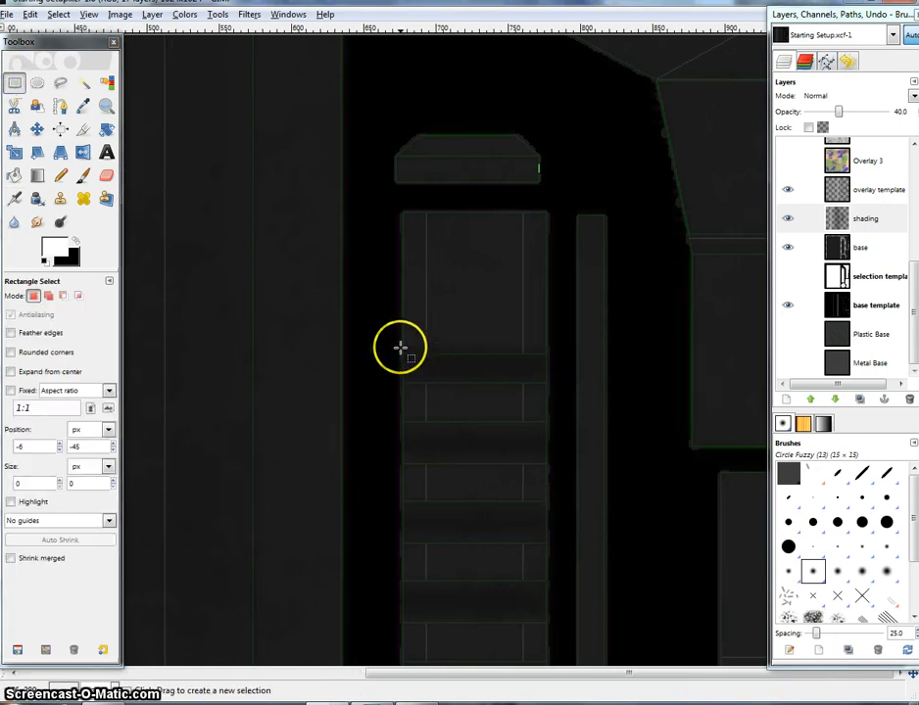
drag(383, 200, 565, 353)
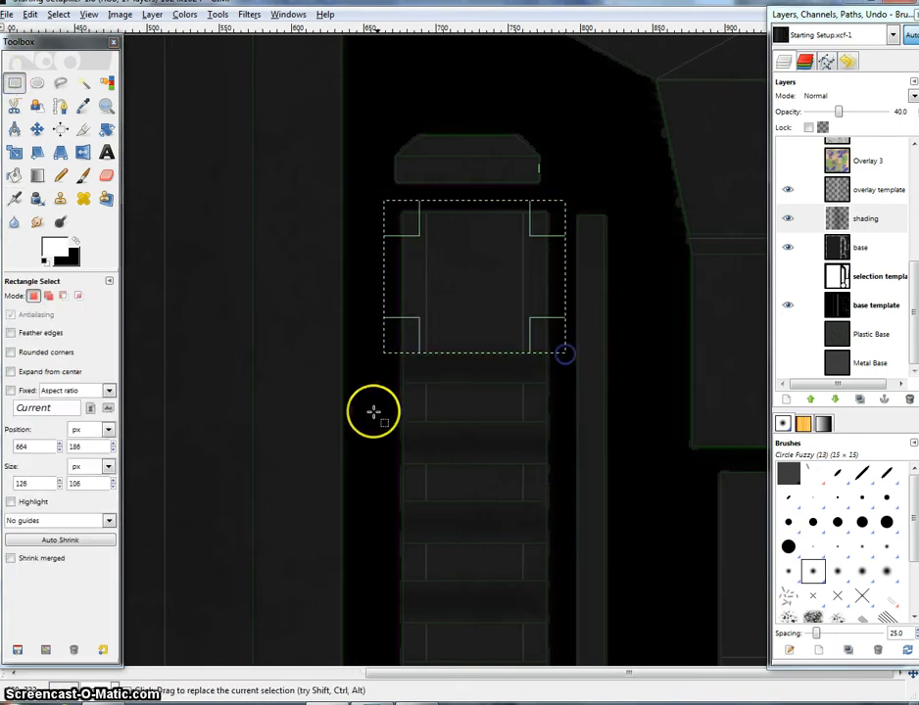
drag(381, 384, 563, 424)
drag(376, 467, 559, 498)
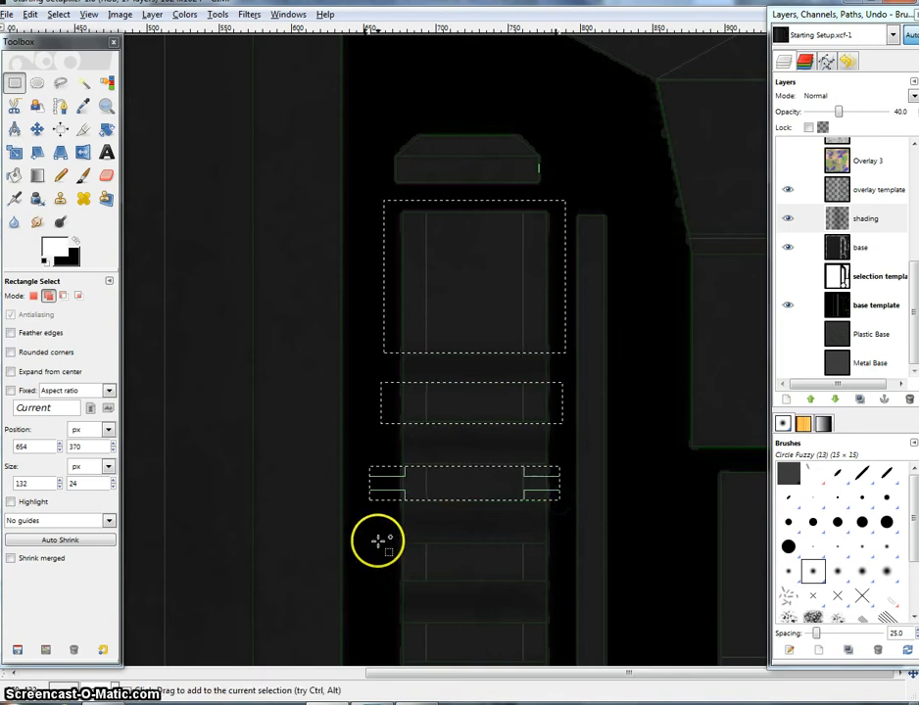
drag(377, 542, 552, 582)
Step: Add the strip's remaining four raised segments and its lower end block to the selection
drag(459, 606, 429, 445)
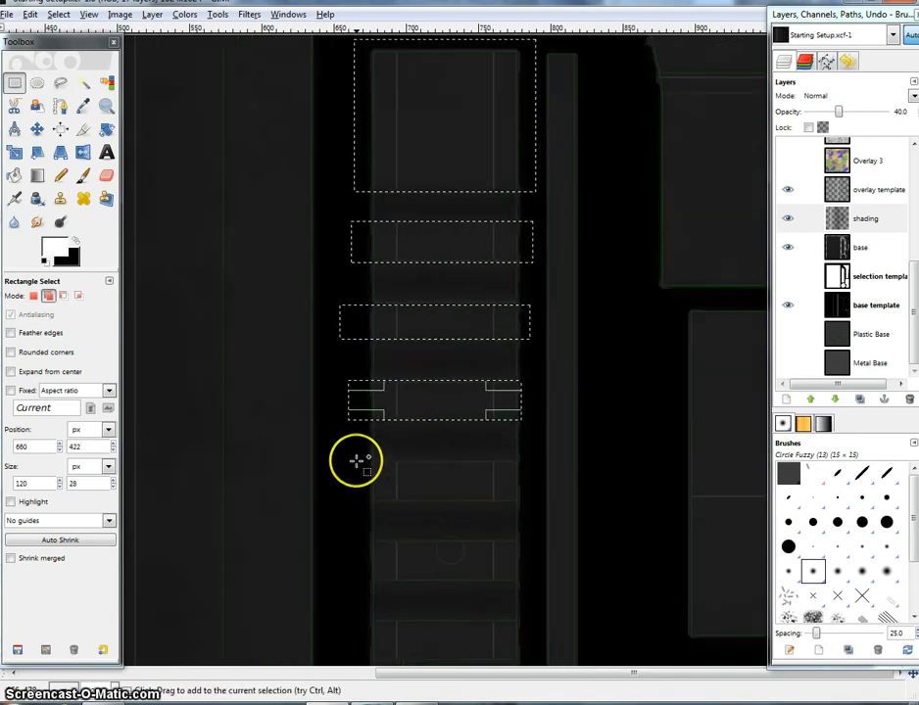
drag(356, 461, 528, 502)
drag(403, 553, 524, 520)
drag(345, 560, 516, 599)
click(435, 570)
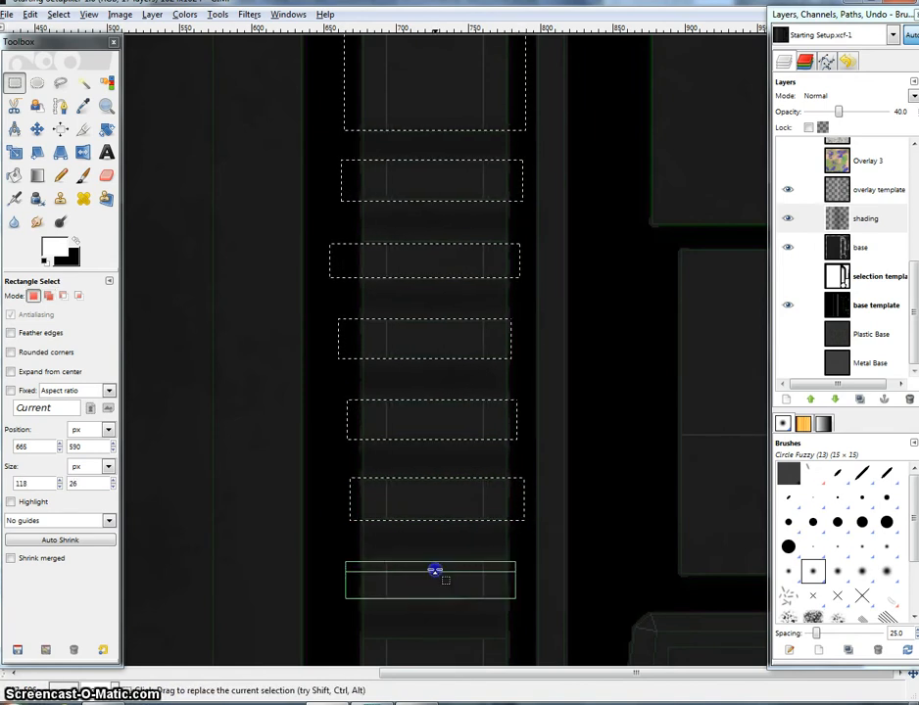
drag(435, 589, 423, 481)
drag(345, 532, 502, 571)
drag(481, 591, 488, 516)
drag(338, 516, 431, 582)
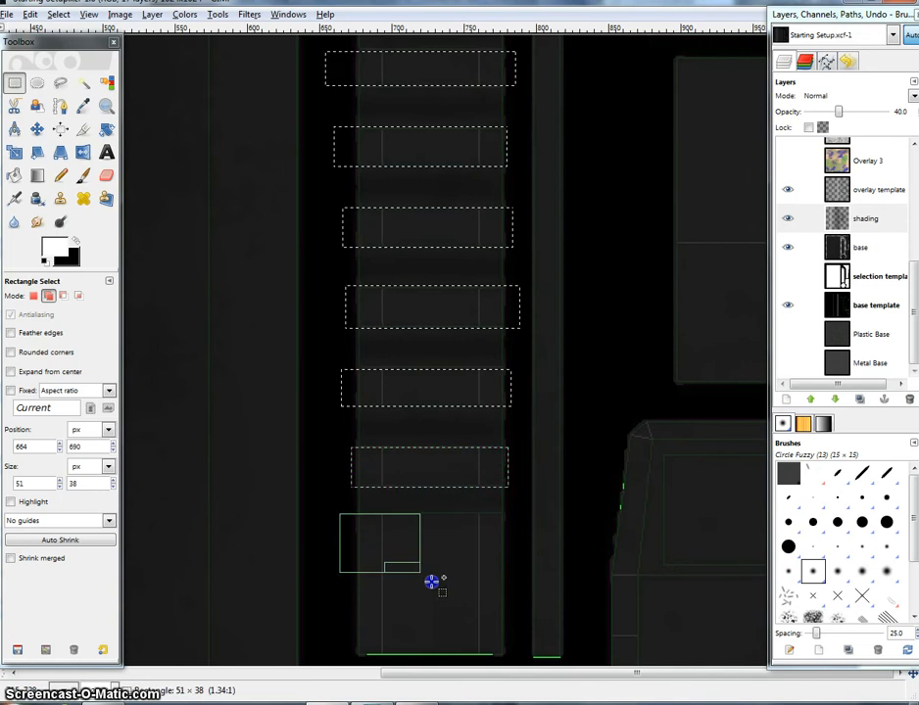
drag(521, 664, 521, 664)
Step: Airbrush thin white highlight lines down the strip along its two long vertical template lines, within the selection
click(15, 199)
drag(310, 507, 333, 449)
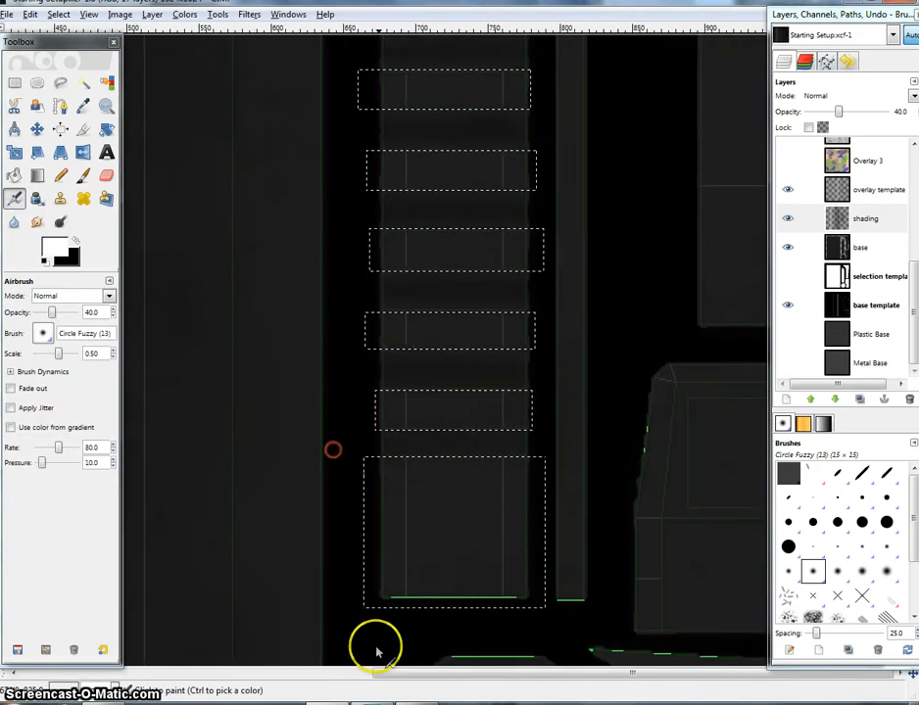
scroll(405, 600, up, 5)
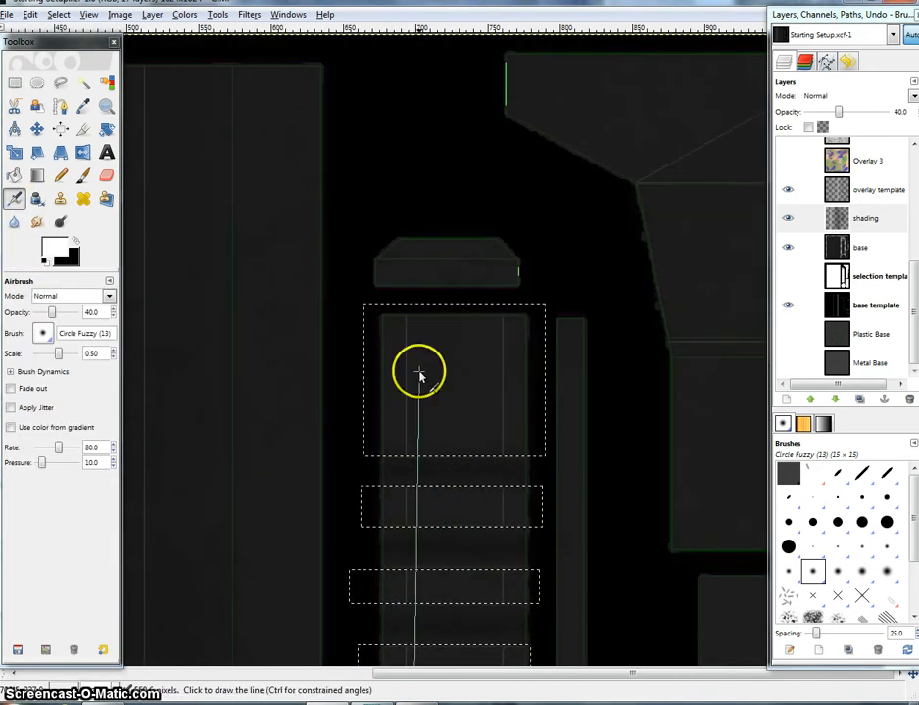
click(502, 323)
scroll(501, 323, down, 9)
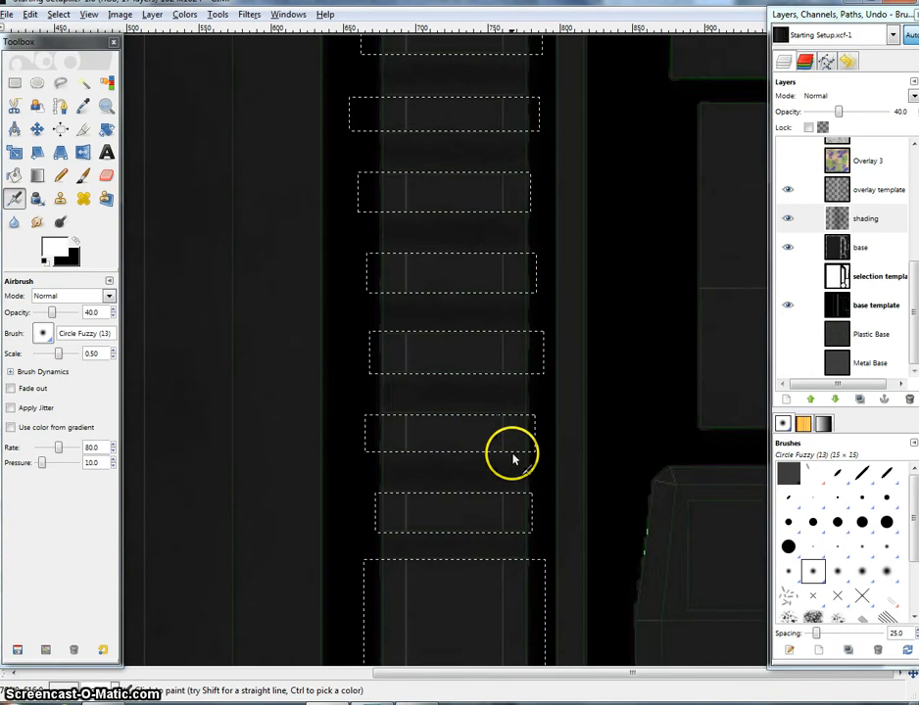
drag(517, 377, 490, 489)
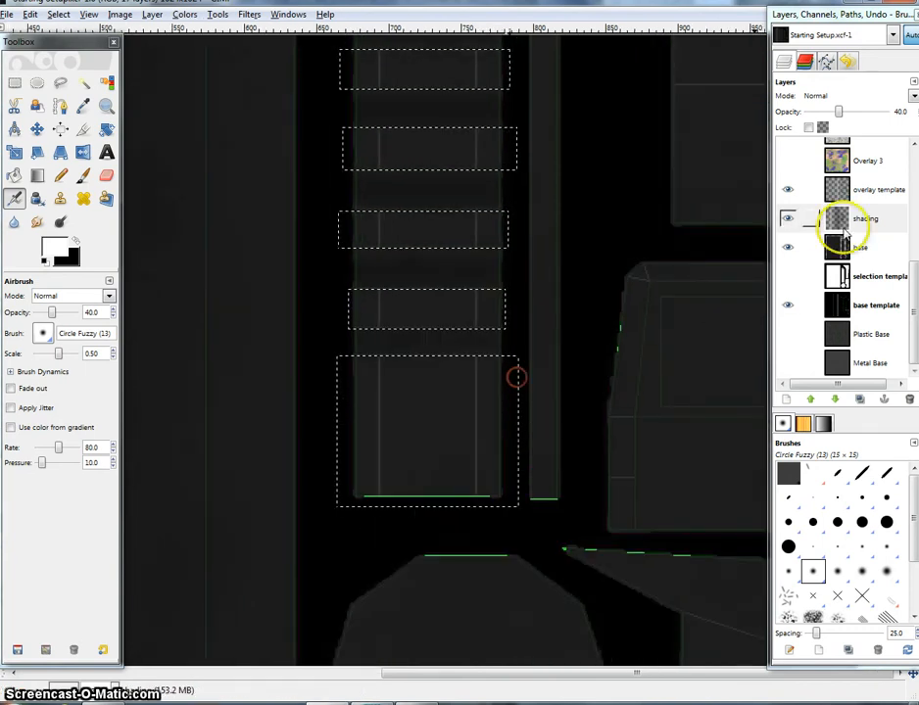
Step: Hide the overlay template layer and set the airbrush to scale 2.30 and opacity 20
click(788, 190)
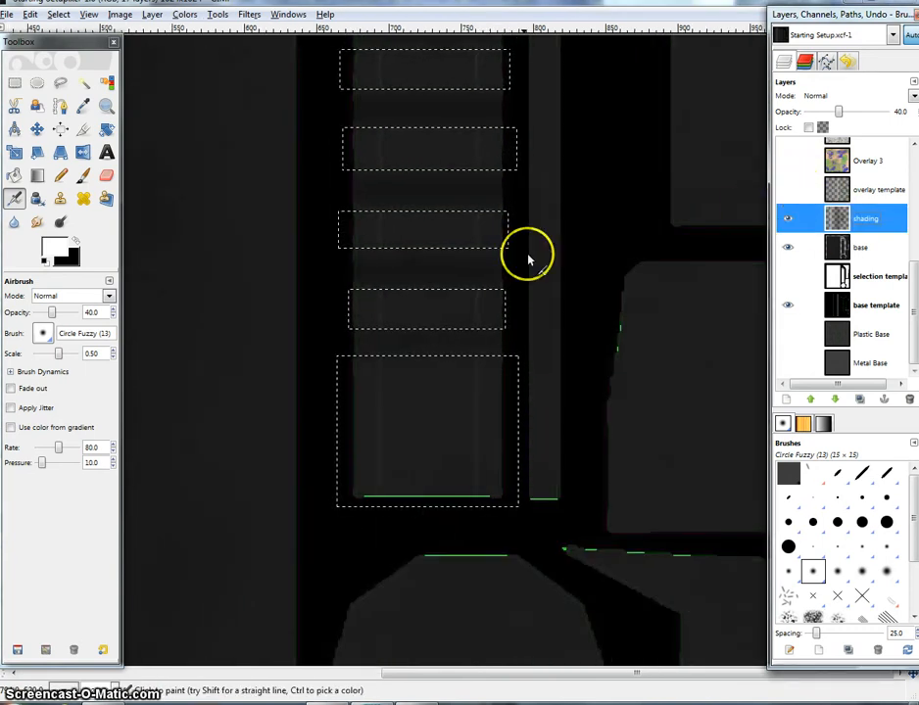
drag(525, 277, 524, 292)
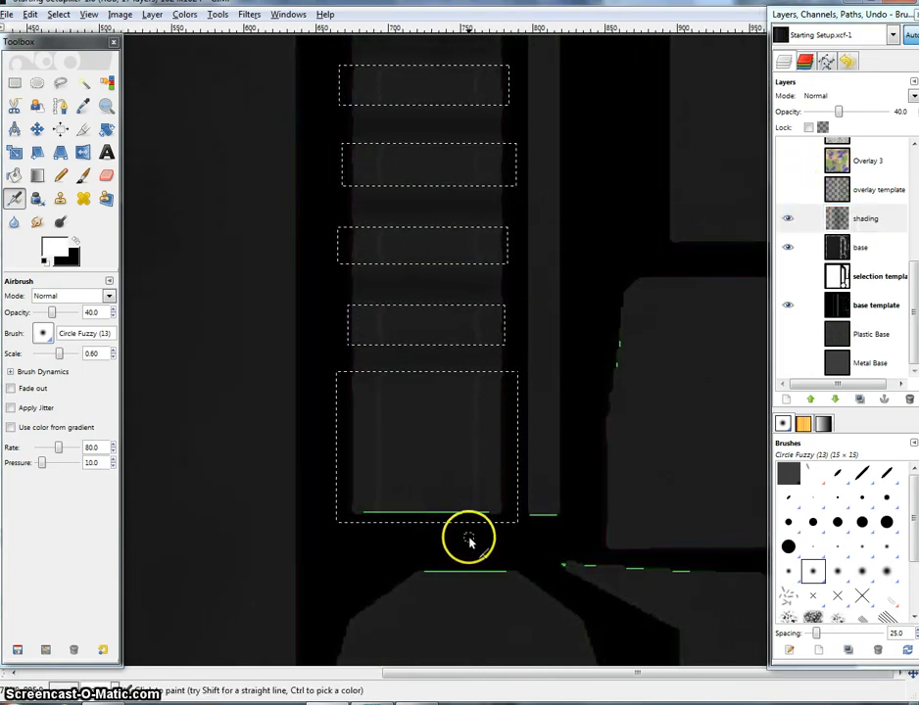
drag(64, 353, 67, 354)
double_click(88, 313)
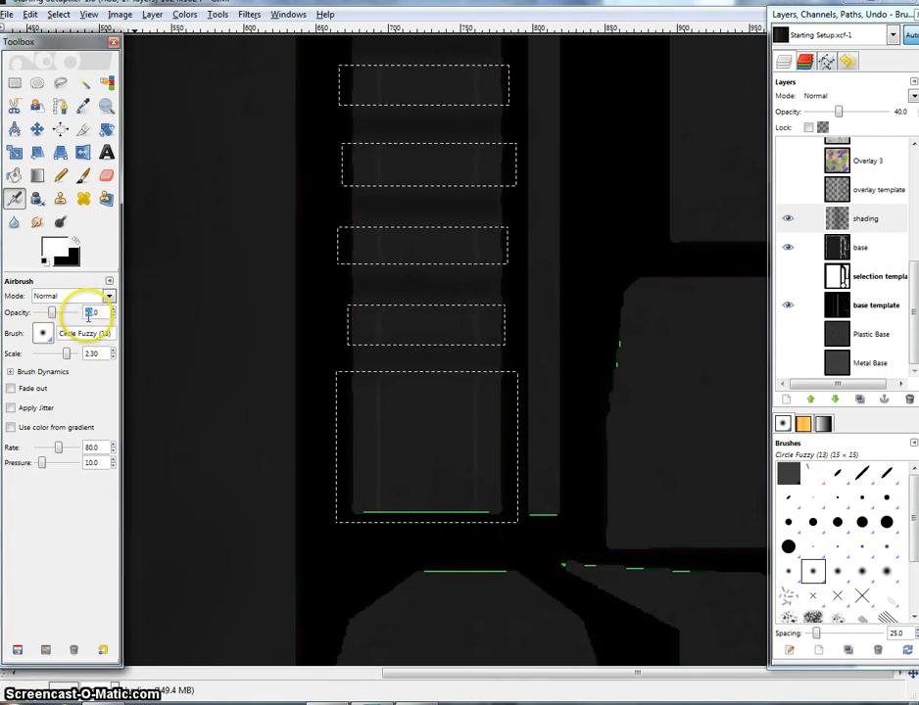
key(Return)
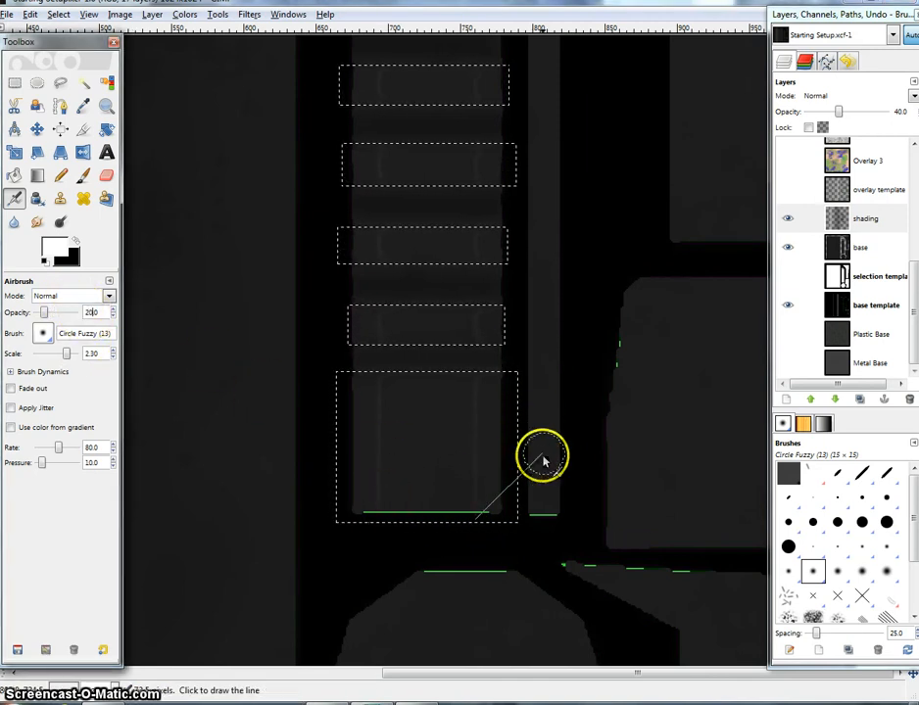
Step: Airbrush broad, soft white highlights over both vertical highlight lines along the full length of the strip
drag(479, 359, 400, 648)
drag(485, 319, 471, 386)
shift+click(426, 133)
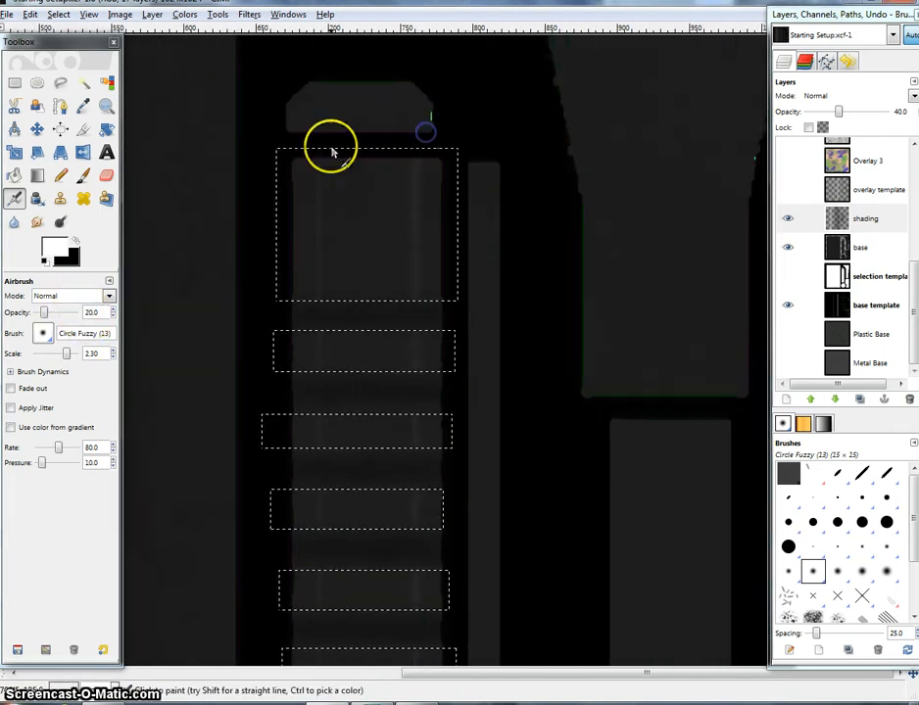
click(319, 159)
scroll(323, 235, down, 4)
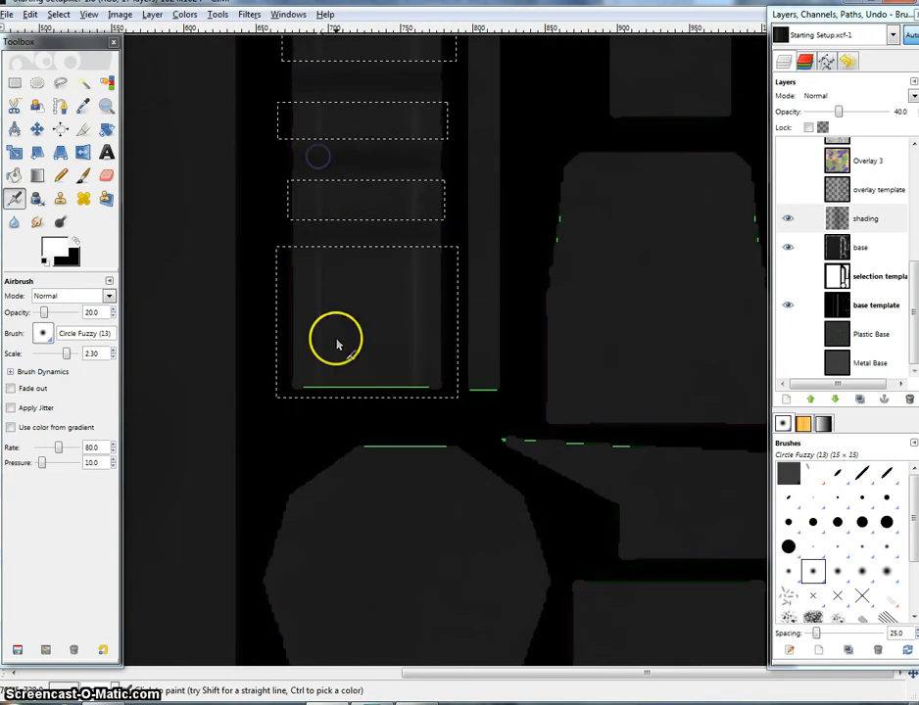
shift+click(302, 416)
Step: Switch to the Blur tool, test it on the strip's lower block, and set it to scale 10.00 and rate 70.6
mouse_move(522, 276)
mouse_down()
mouse_move(569, 388)
mouse_move(535, 308)
mouse_up()
click(13, 221)
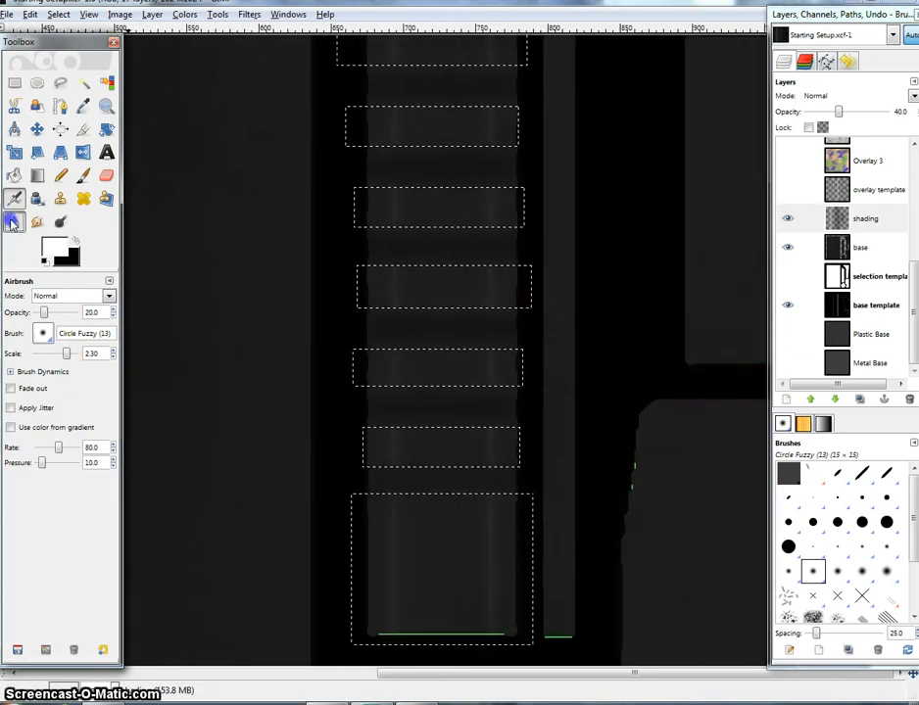
mouse_move(370, 466)
mouse_down()
mouse_move(363, 474)
mouse_move(406, 620)
mouse_up()
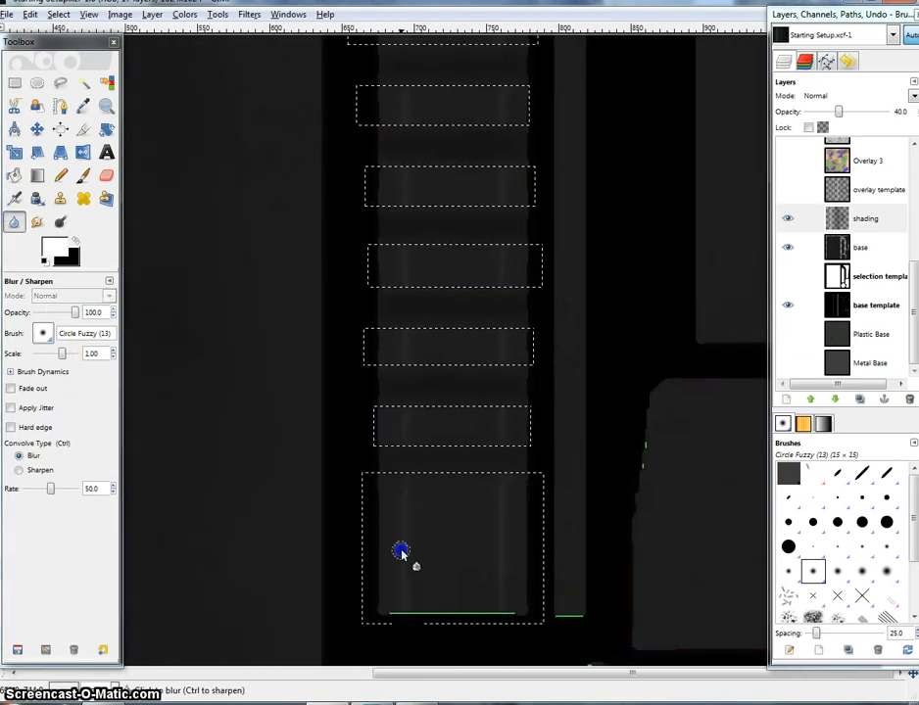
drag(401, 554, 404, 494)
drag(62, 353, 87, 354)
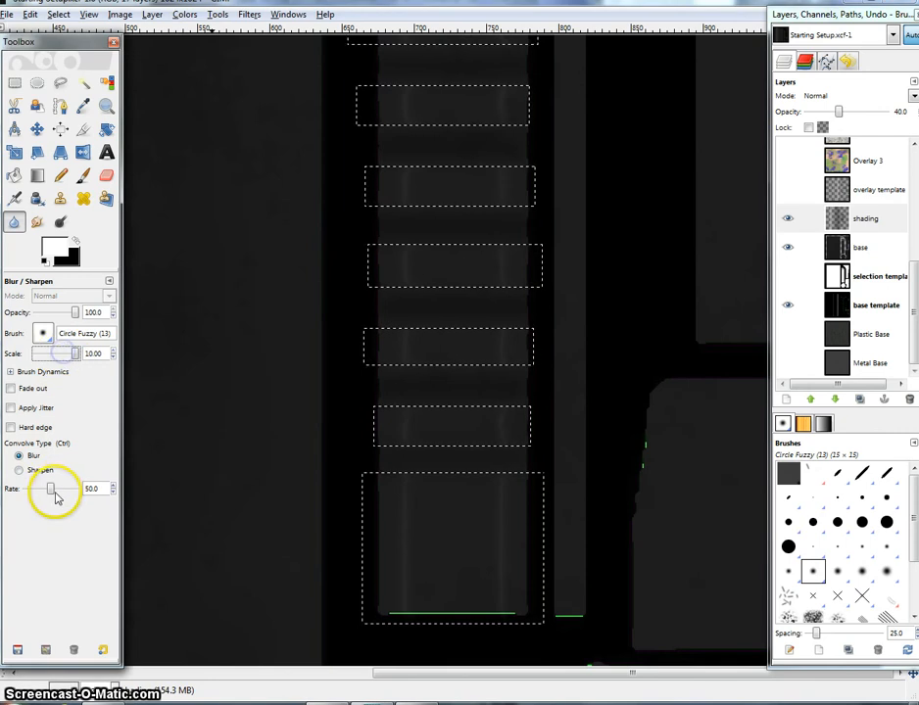
drag(51, 489, 64, 491)
Step: Blur the white highlights along the full length of the strip, within the selected segments
click(404, 602)
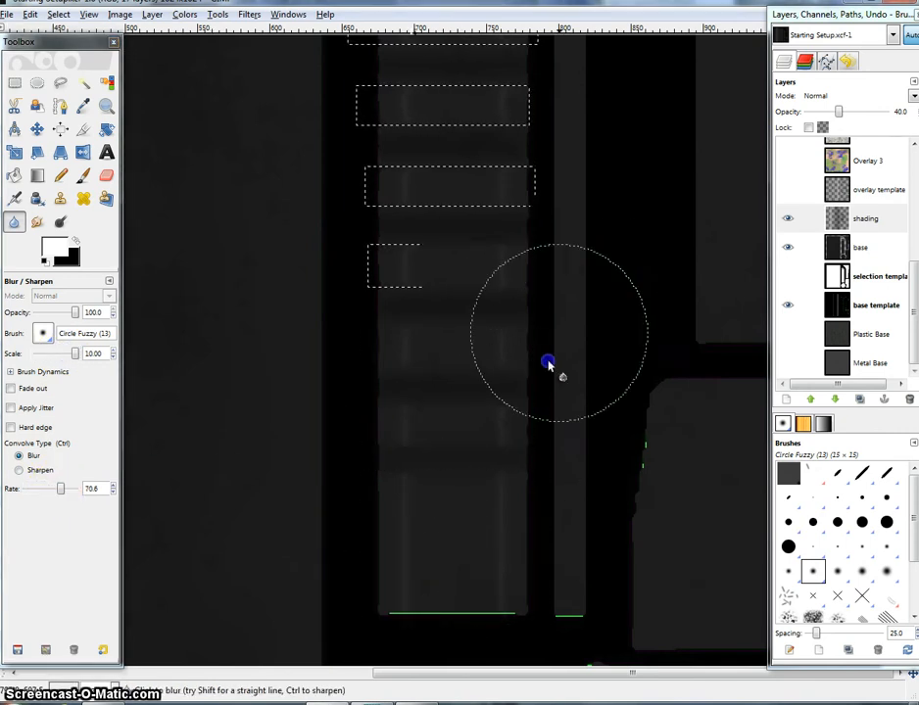
mouse_move(466, 272)
mouse_down()
mouse_move(388, 484)
mouse_move(328, 388)
mouse_up()
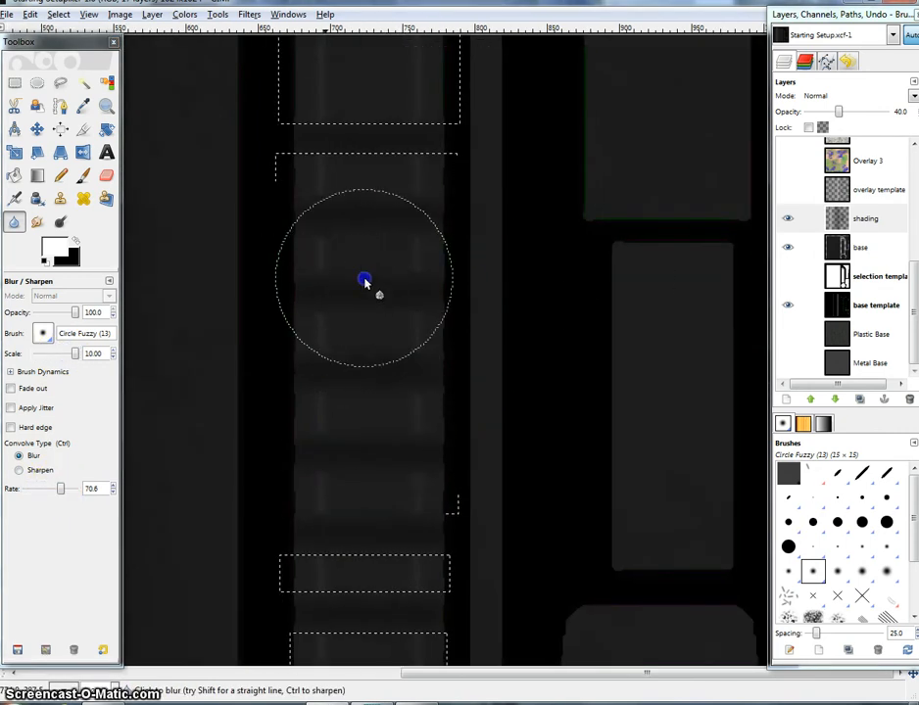
drag(390, 215, 398, 416)
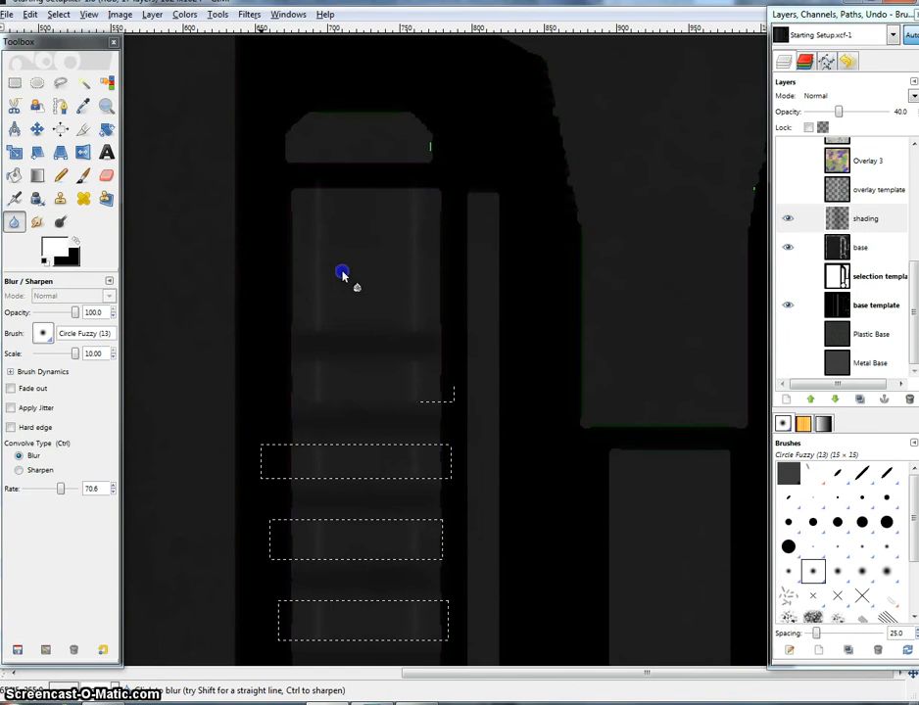
mouse_move(355, 298)
mouse_down()
mouse_move(253, 365)
mouse_move(199, 501)
mouse_up()
drag(314, 618, 461, 263)
drag(461, 264, 522, 311)
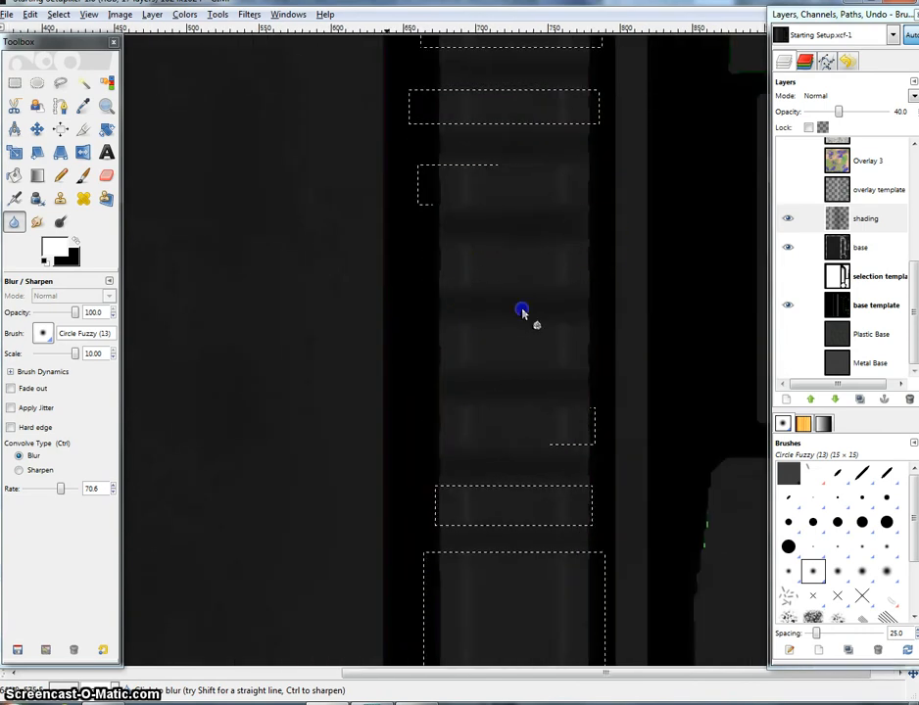
mouse_move(461, 638)
mouse_down()
mouse_move(420, 507)
mouse_move(395, 536)
mouse_up()
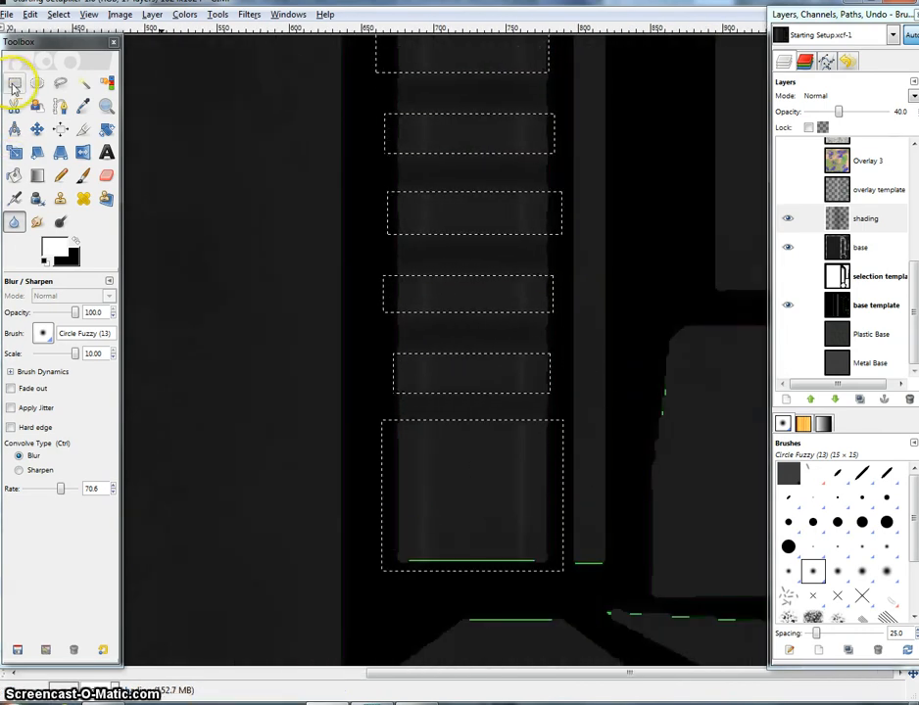
Step: Set the airbrush to black at opacity 100 and paint a straight shadow line along the strip's left long edge
key(d)
click(15, 199)
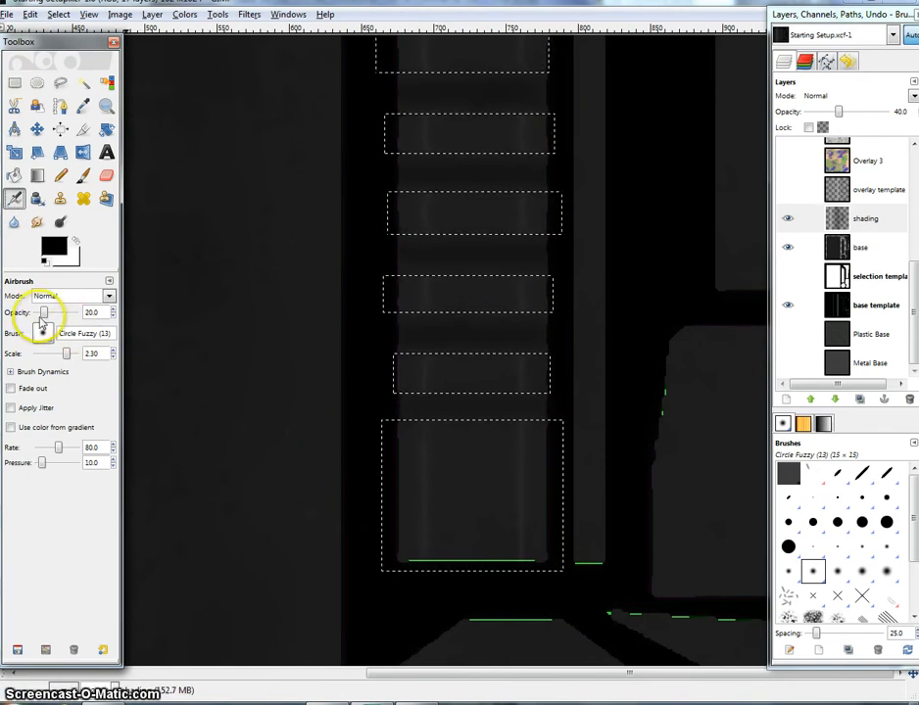
drag(43, 313, 91, 312)
click(403, 557)
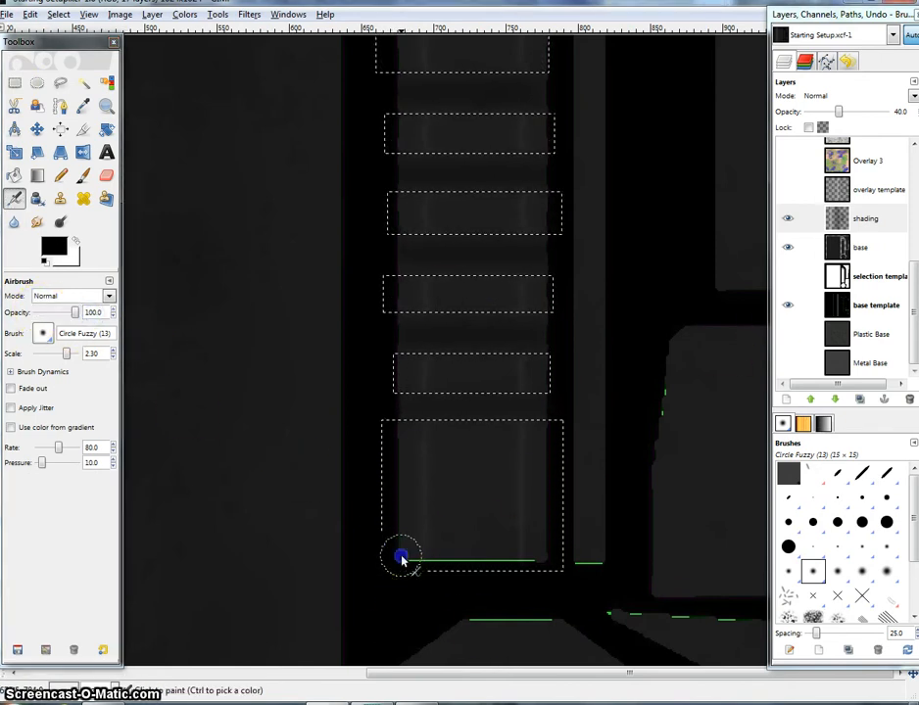
drag(430, 475, 373, 682)
drag(396, 257, 406, 349)
drag(369, 133, 345, 458)
shift+click(323, 303)
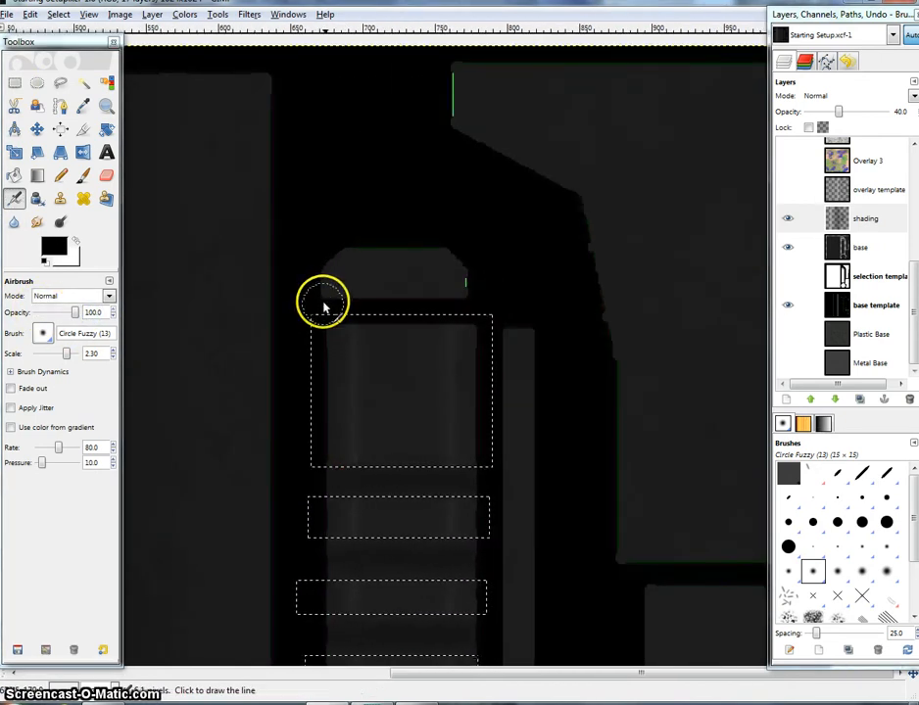
Step: Airbrush straight black shadow lines along the strip's right long edge, within the selection
click(472, 329)
drag(531, 480, 527, 320)
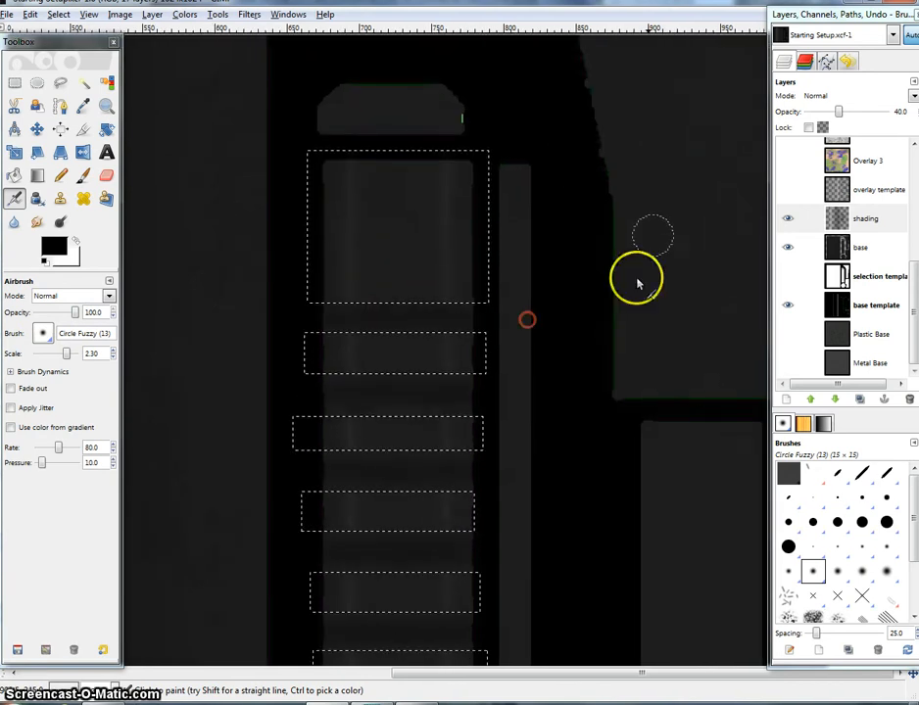
drag(498, 535, 502, 422)
mouse_move(472, 457)
mouse_down()
mouse_move(493, 196)
mouse_move(503, 394)
mouse_up()
shift+click(471, 456)
drag(489, 171, 483, 493)
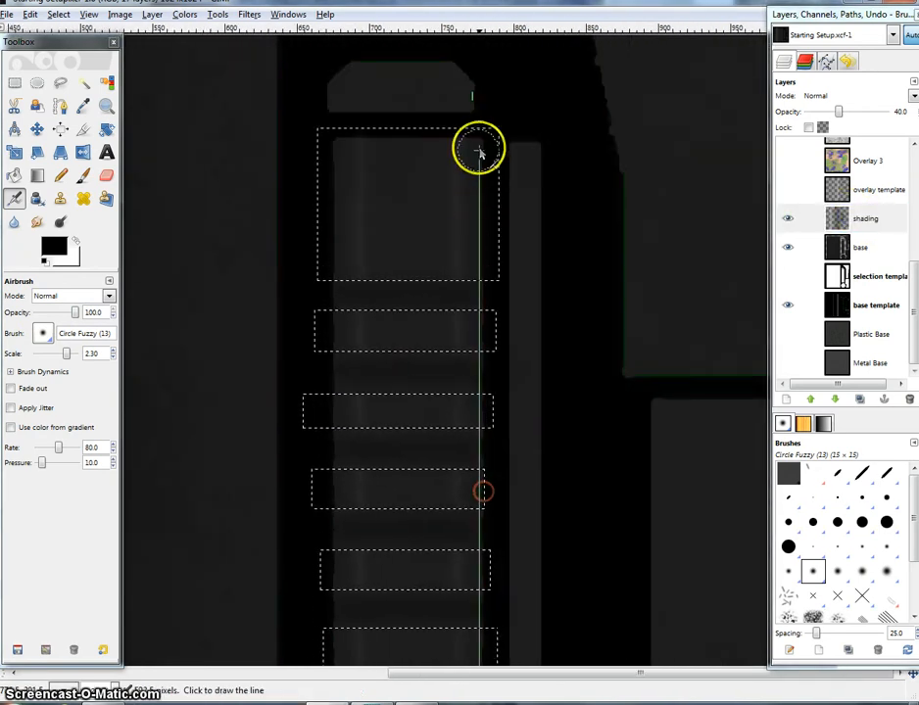
shift+click(482, 115)
Step: Airbrush another straight black shadow line from the strip's upper left corner to its lower left corner
click(342, 145)
scroll(323, 358, down, 3)
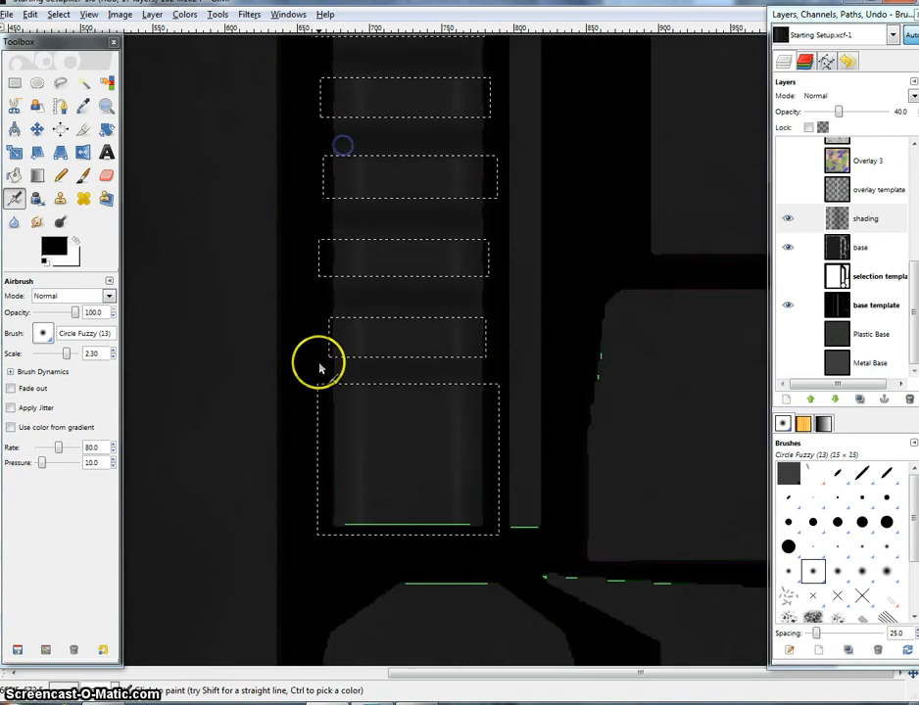
shift+click(343, 542)
scroll(472, 373, up, 5)
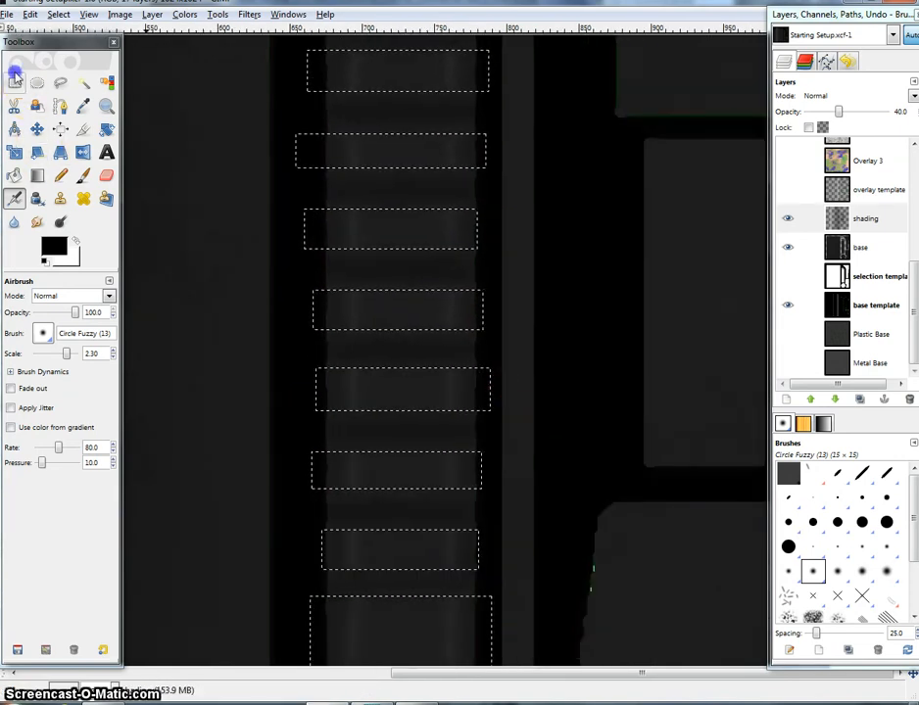
Step: Clear the selection and show the overlay template layer again
click(15, 81)
scroll(360, 280, down, 2)
scroll(360, 279, down, 1)
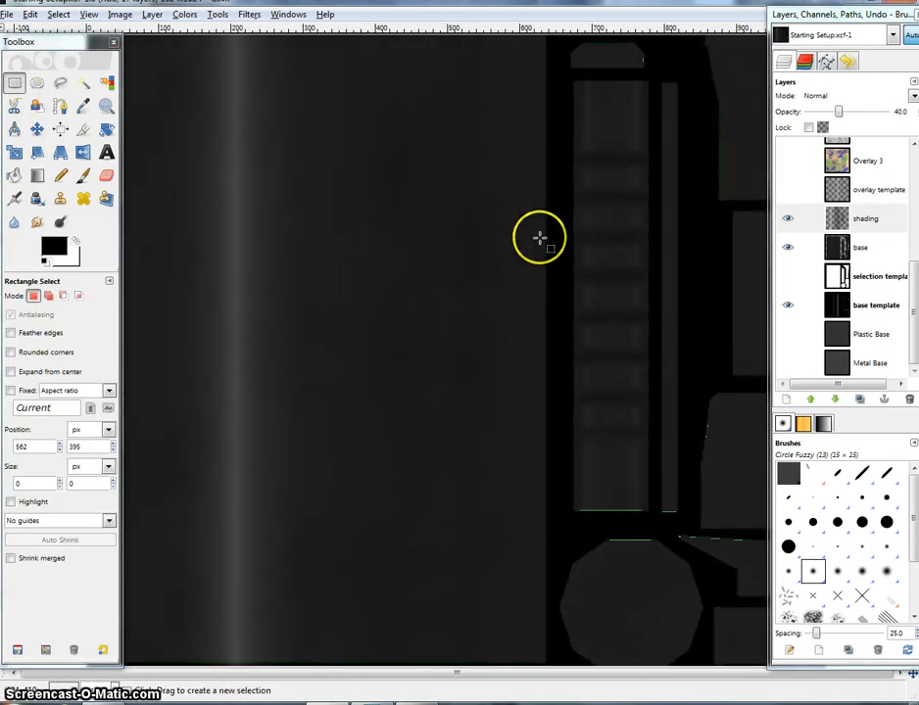
drag(538, 244, 334, 392)
drag(474, 340, 411, 316)
click(789, 191)
scroll(454, 349, up, 1)
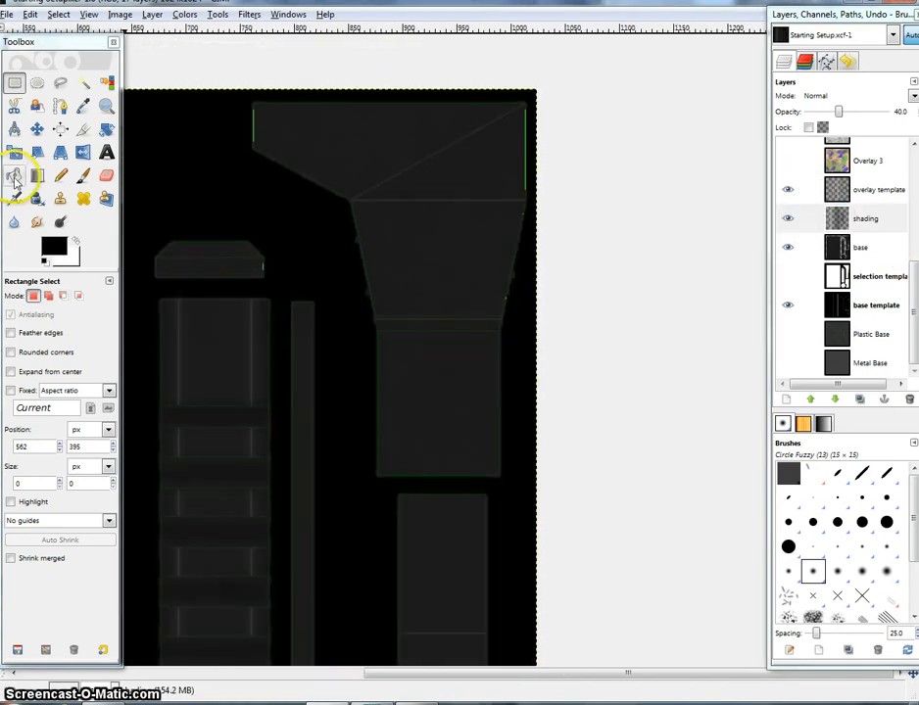
Step: Set the airbrush to white at opacity 20 and make the shading layer active
click(15, 200)
text(x)
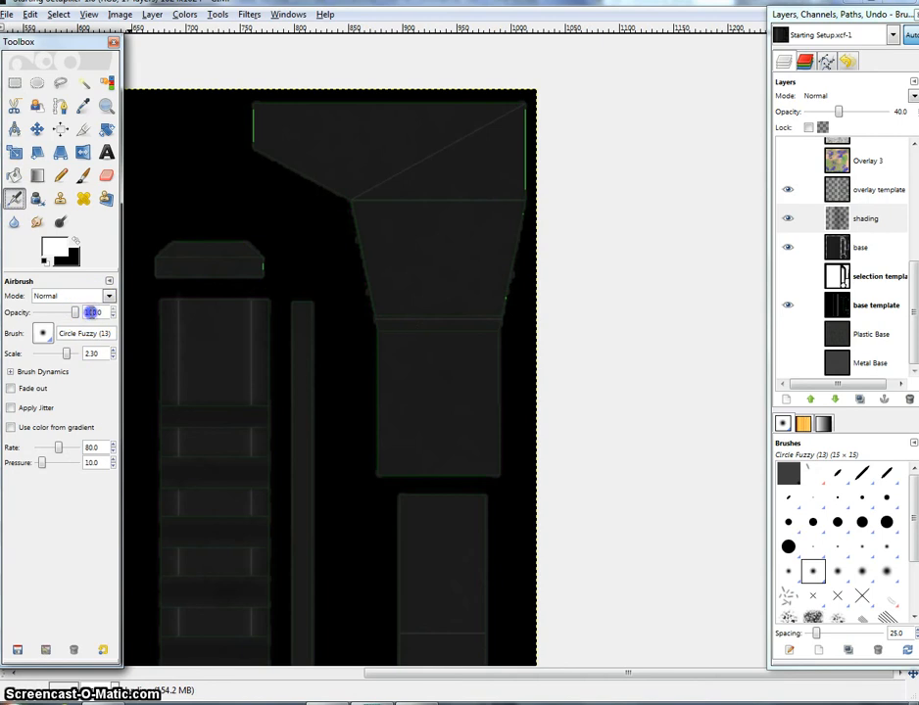
text(20)
key(Return)
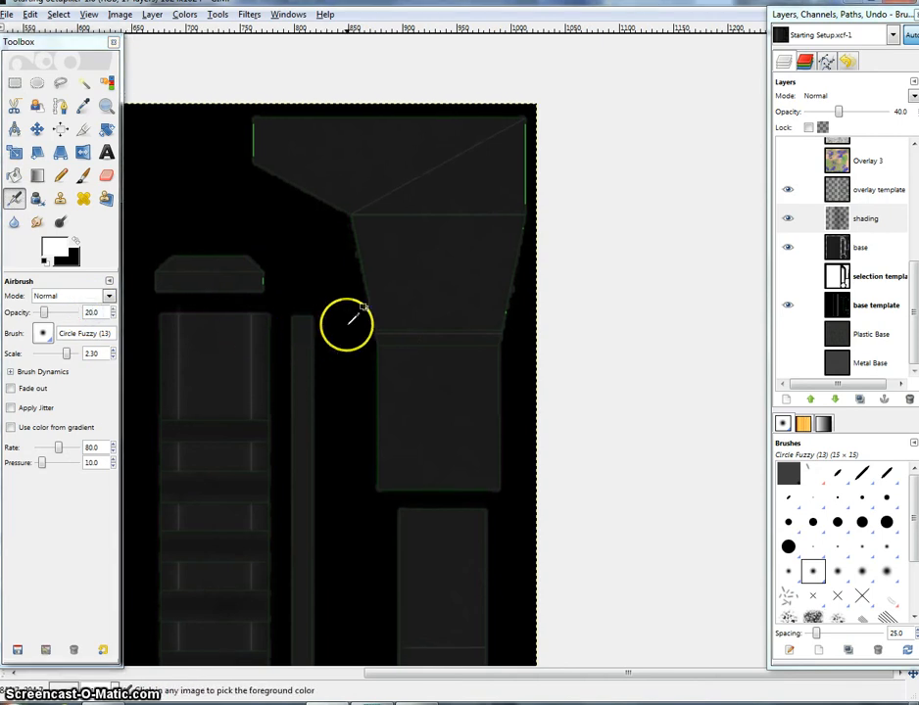
scroll(404, 353, up, 1)
click(840, 221)
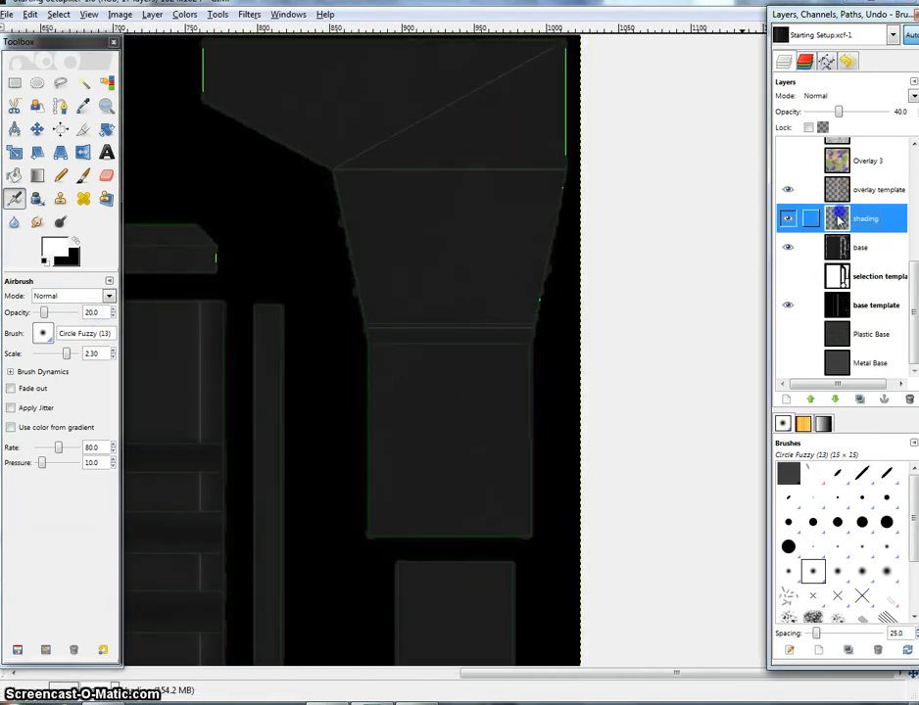
Step: Enlarge the airbrush and paint soft white highlights across the narrow band between the tapered section and the rectangular section below it
middle_click(354, 334)
scroll(357, 332, up, 1)
scroll(354, 336, up, 6)
click(352, 334)
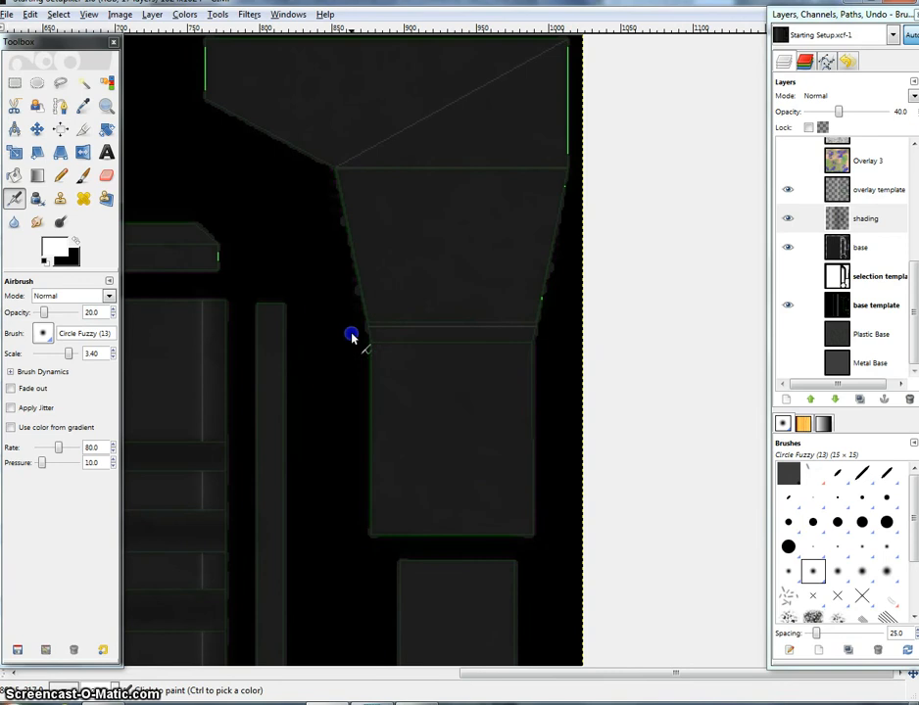
shift+click(552, 329)
shift+click(339, 335)
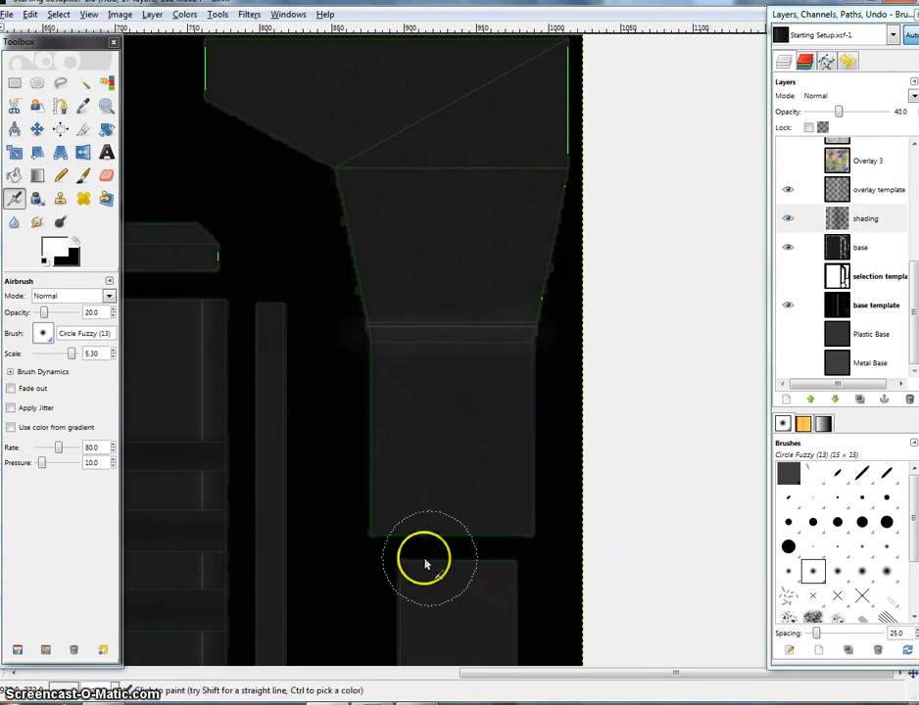
Step: Airbrush a broad white highlight at scale 5.30 across the horizontal template line where the tapered section meets the piece above
scroll(549, 410, up, 4)
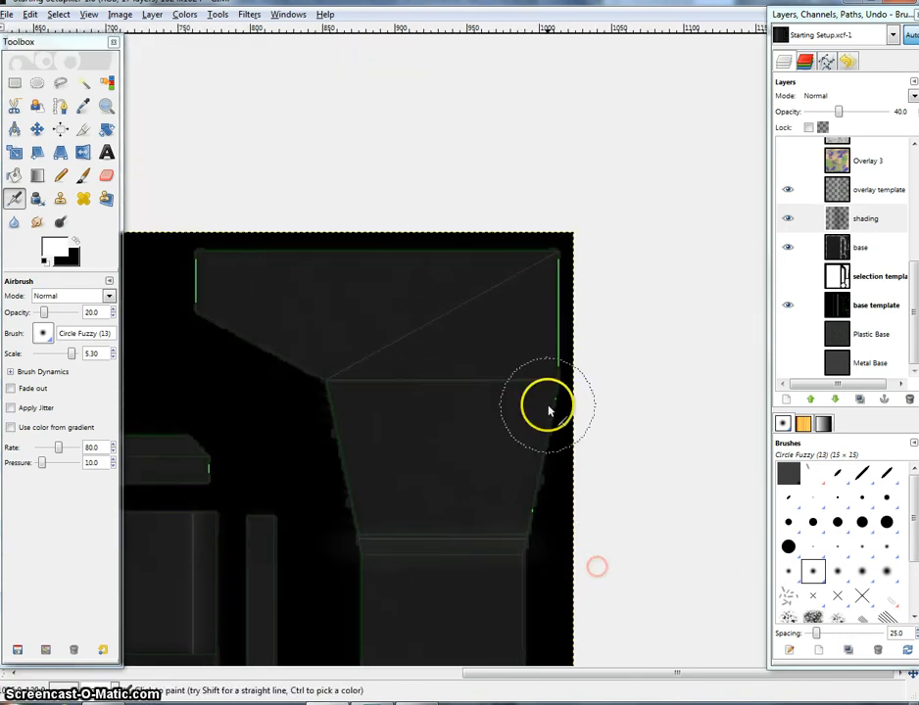
drag(568, 397, 573, 387)
click(591, 345)
shift+click(347, 349)
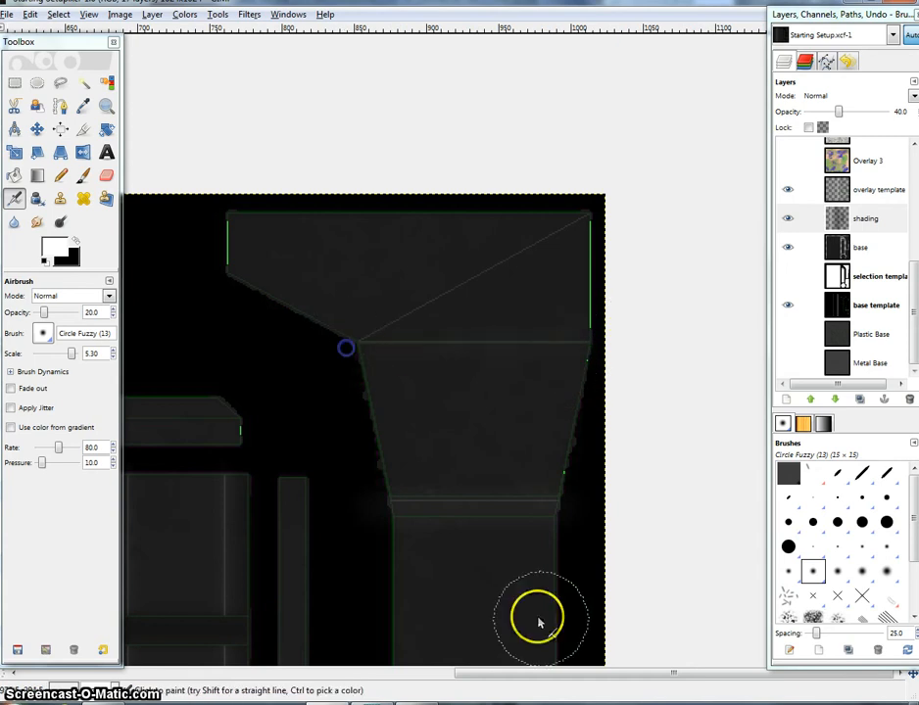
drag(464, 270, 611, 303)
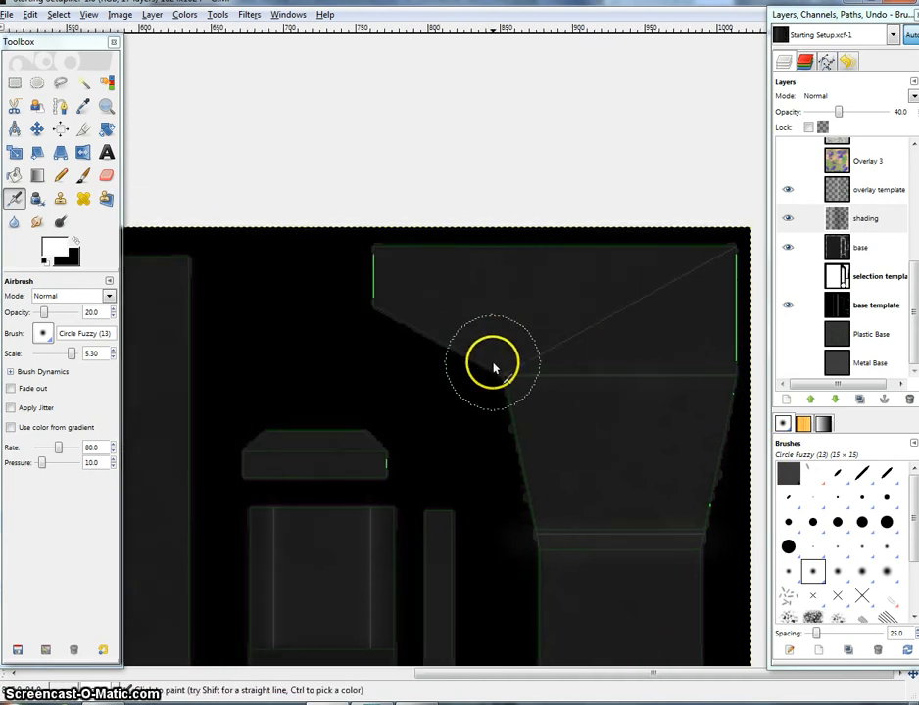
Step: Reduce the airbrush to scale 2.50 and set its opacity to 15
key(bracketleft)
key(bracketleft)
key(bracketleft)
key(bracketleft)
key(bracketleft)
key(bracketleft)
key(bracketleft)
key(bracketleft)
key(bracketleft)
key(bracketleft)
key(bracketleft)
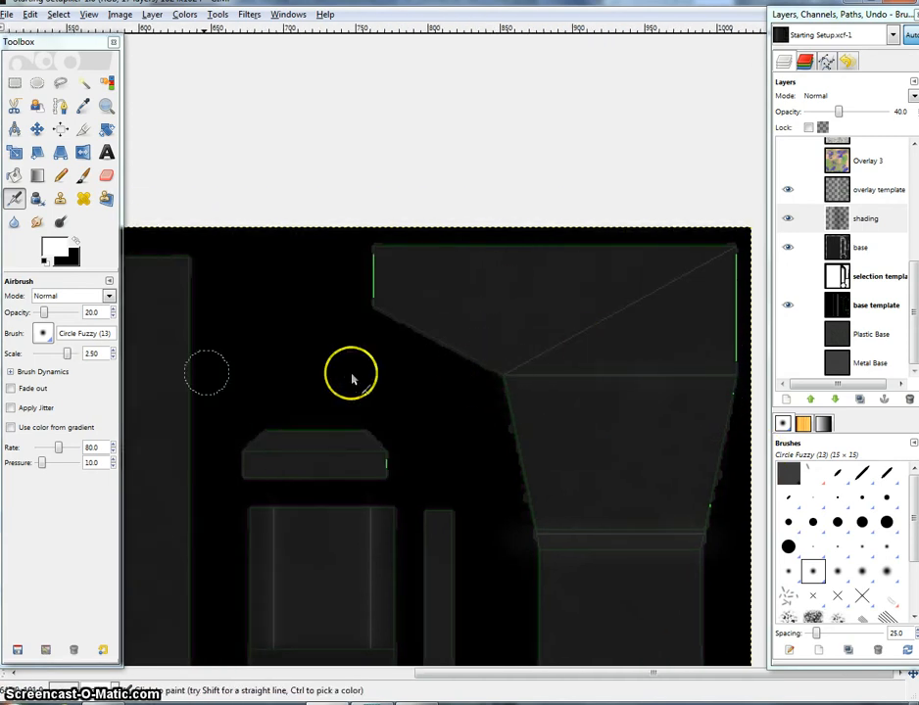
click(87, 310)
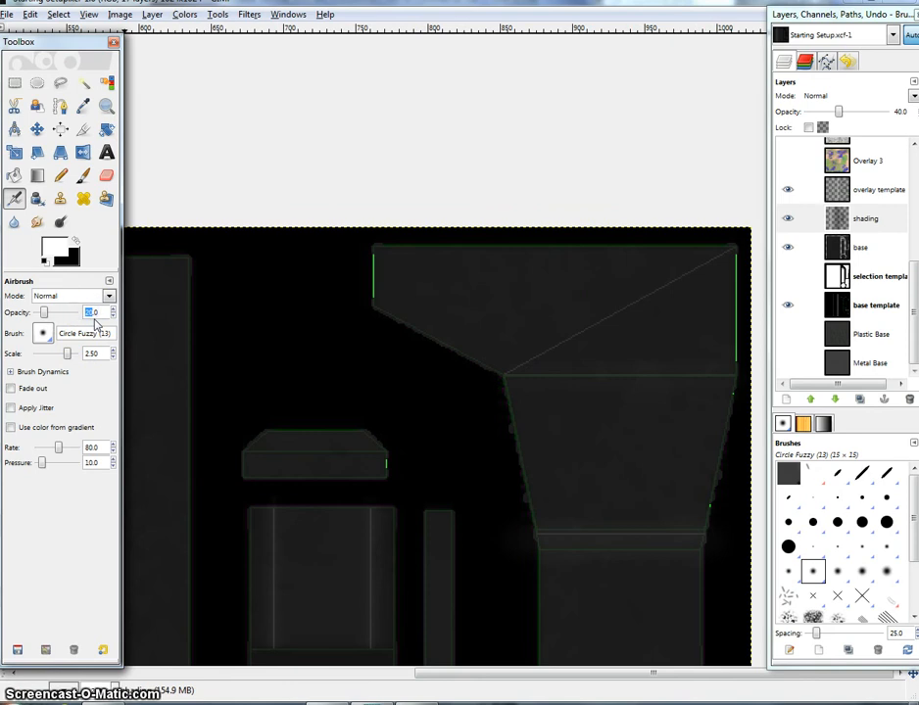
Step: Airbrush white edge highlights along the upper piece's lower slanted edge and its short left edge
click(500, 382)
click(507, 376)
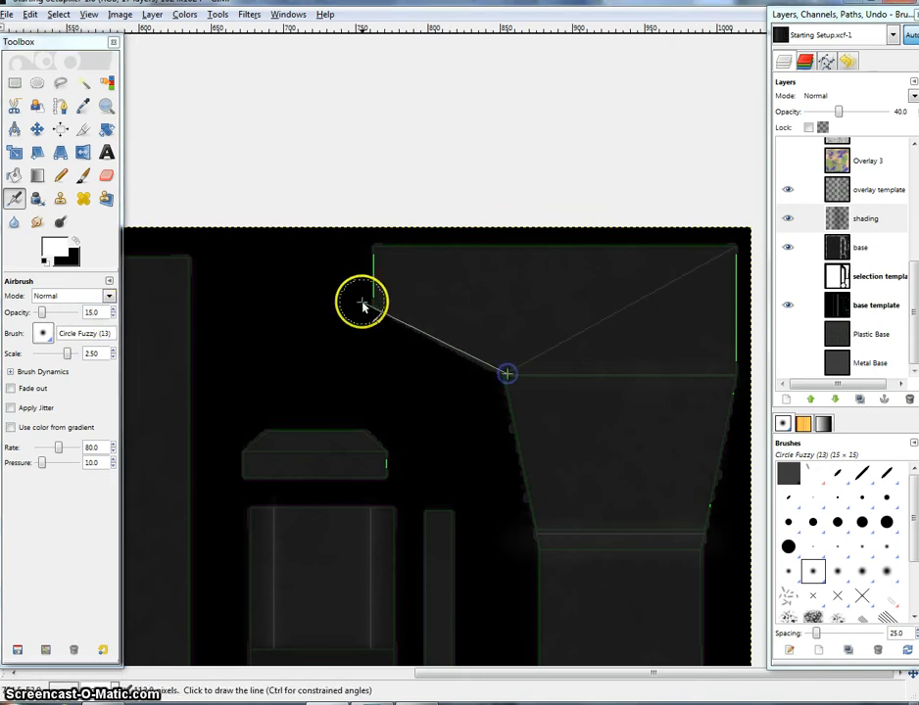
shift+click(374, 308)
shift+click(373, 251)
Step: Airbrush white edge highlights down the upper piece's right edge and the tapered section's right slanted edge
drag(754, 276, 740, 273)
click(715, 244)
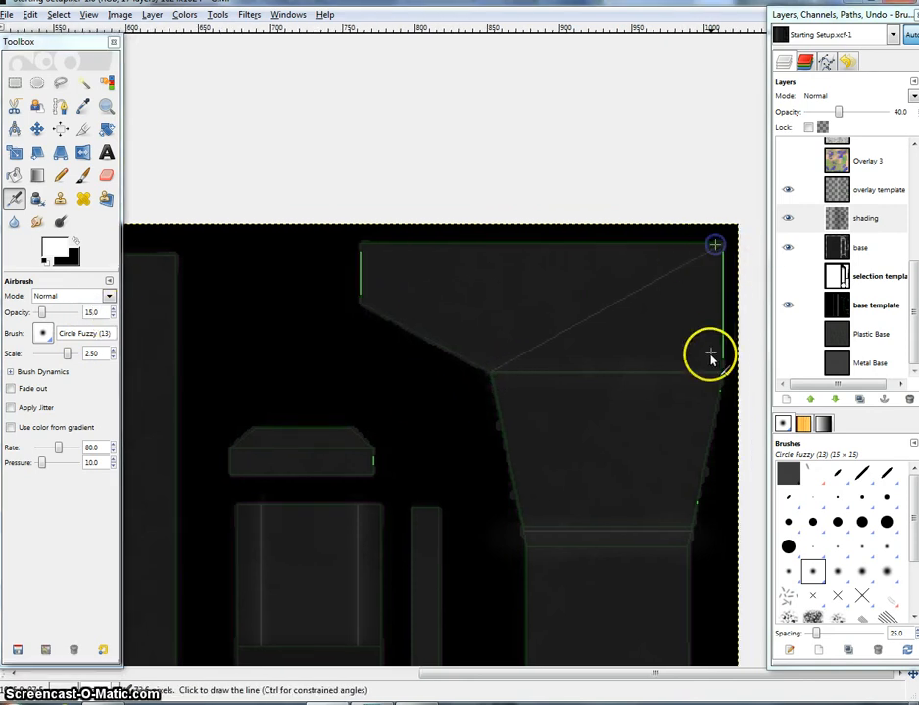
shift+click(717, 371)
shift+click(690, 523)
Step: Airbrush white edge highlights along the tapered section's left slanted edge and both vertical sides of the rectangular section below
click(491, 374)
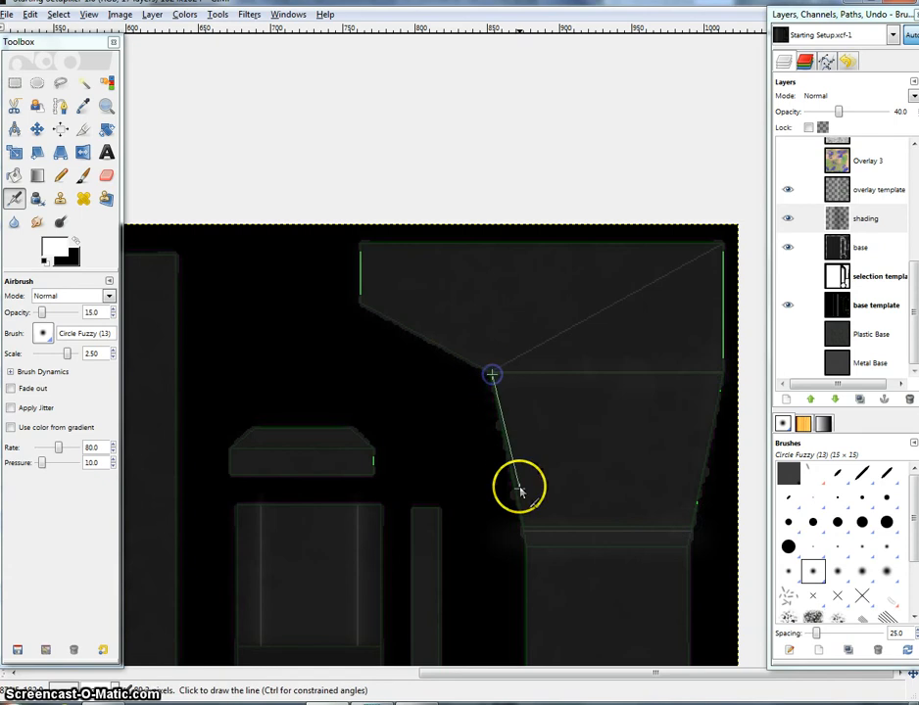
shift+click(533, 547)
drag(533, 548, 442, 146)
shift+click(444, 330)
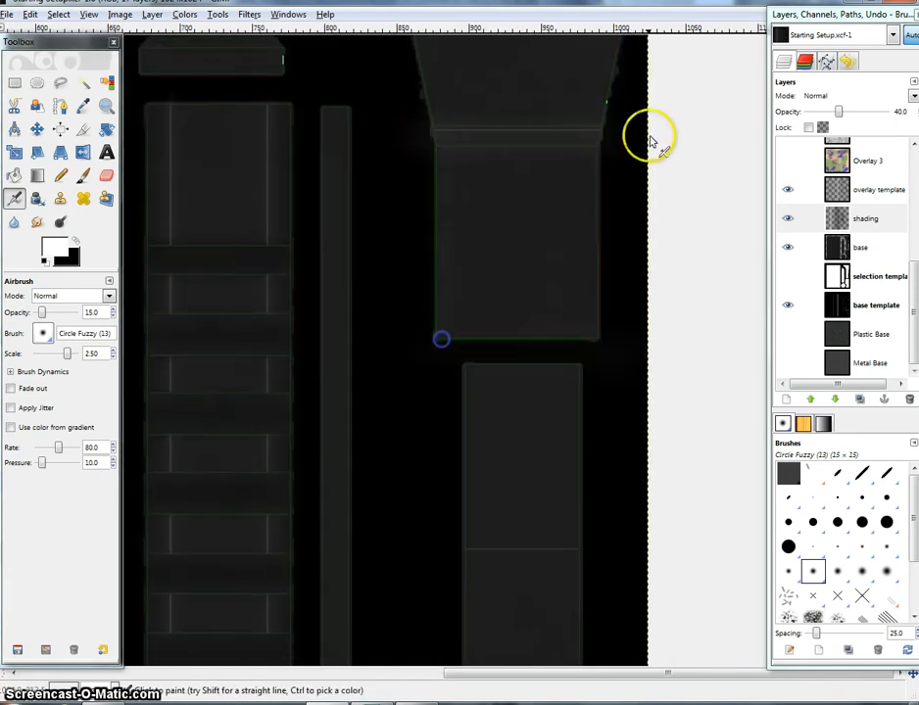
click(594, 158)
shift+click(590, 343)
Step: Airbrush straight white edge highlights down both vertical sides of the separate narrower rectangle below
drag(595, 340, 568, 30)
click(445, 62)
ctrl+shift+click(454, 383)
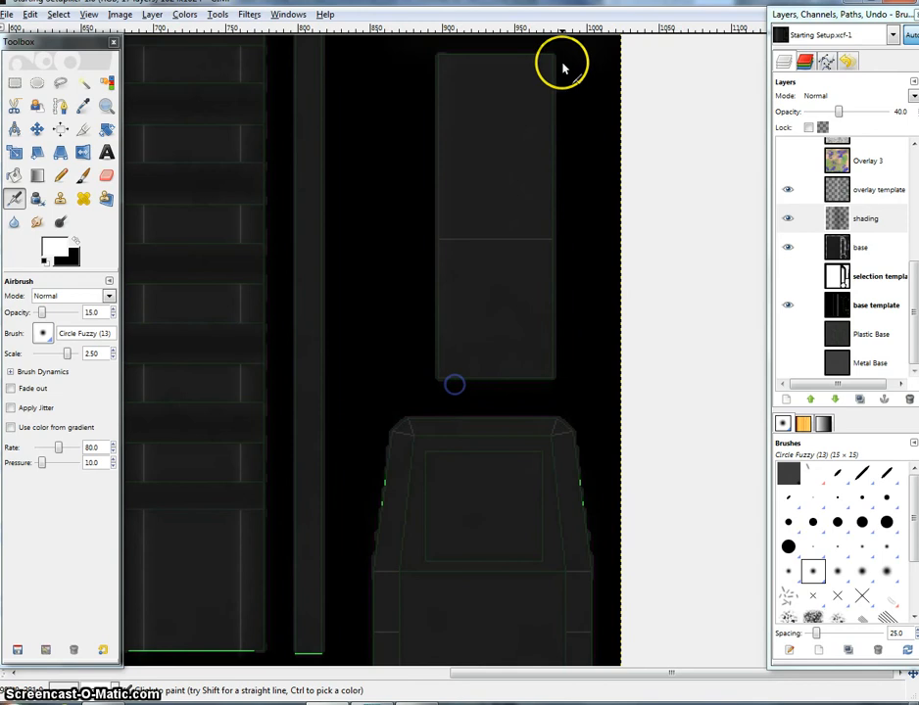
click(548, 61)
ctrl+shift+click(547, 378)
Step: Airbrush straight white edge highlights up both sides and across the top of the lower tapered piece's outer outline
drag(620, 512, 574, 347)
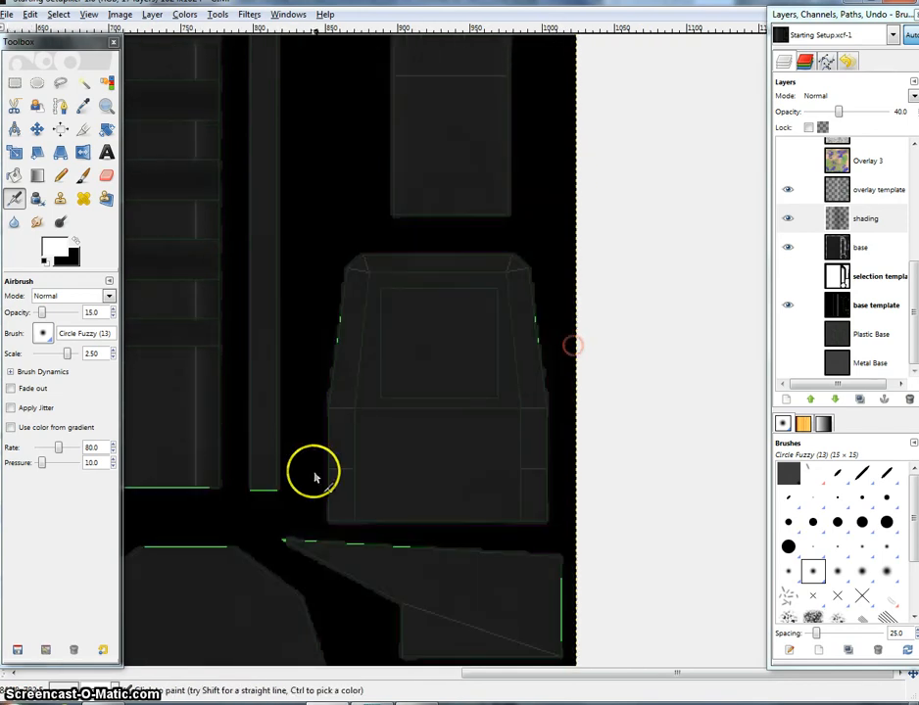
click(329, 520)
shift+click(335, 412)
shift+click(350, 271)
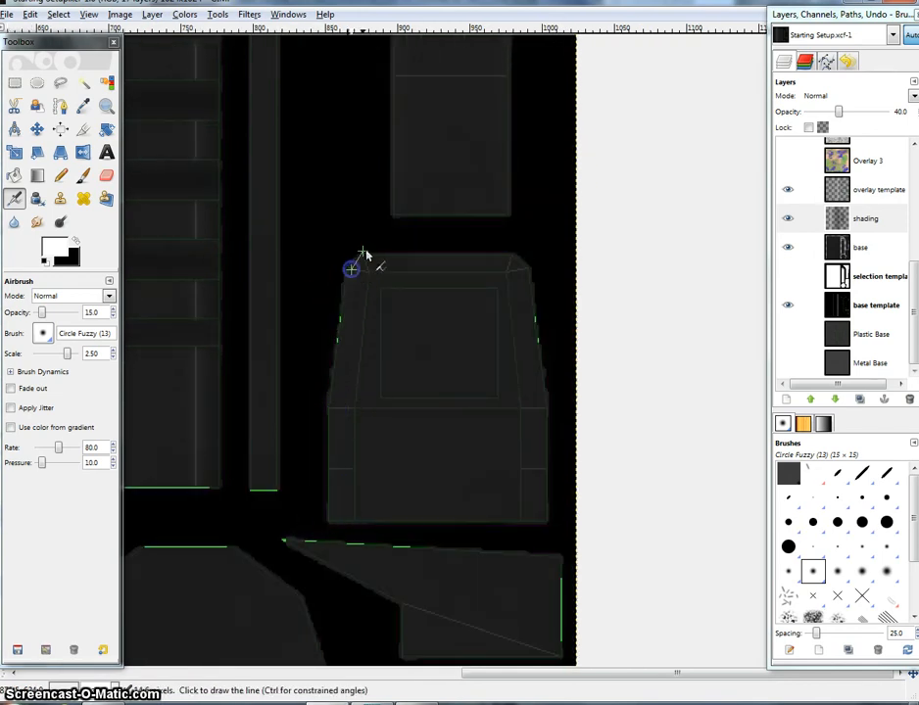
shift+click(519, 261)
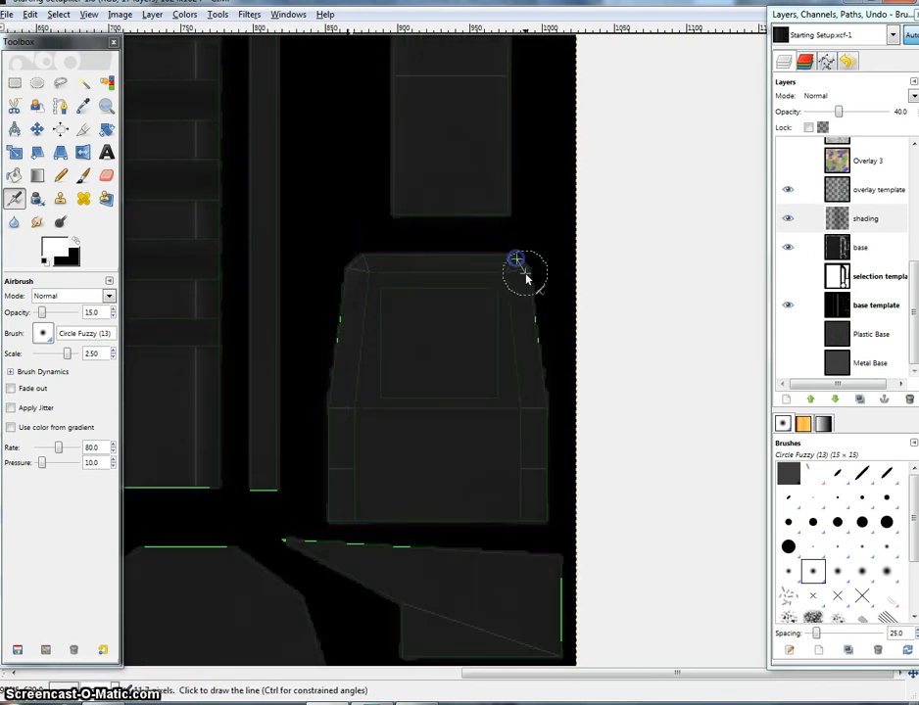
shift+click(546, 409)
shift+click(546, 517)
Step: Airbrush straight white edge highlights along the lower tapered piece's inner left and right fold lines and across its inner top line
drag(541, 459, 572, 507)
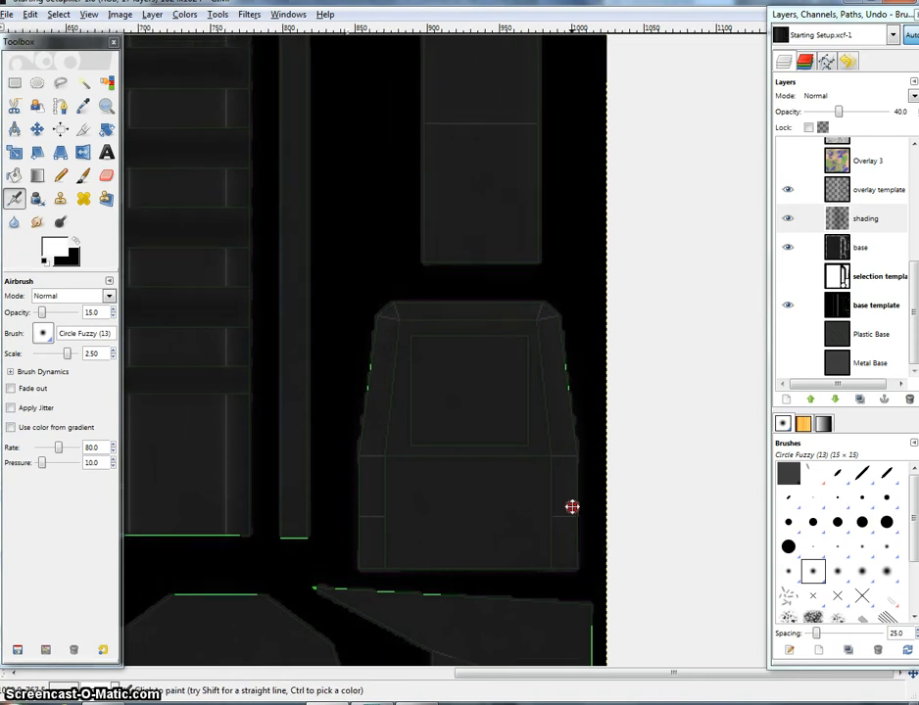
click(400, 323)
shift+click(386, 463)
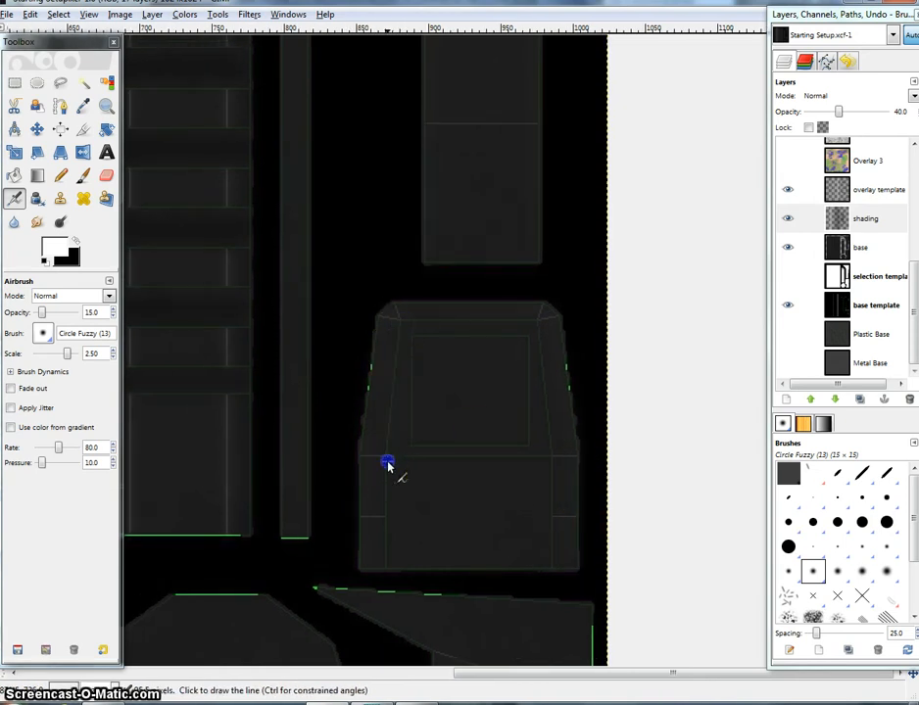
shift+click(382, 570)
click(547, 567)
shift+click(553, 455)
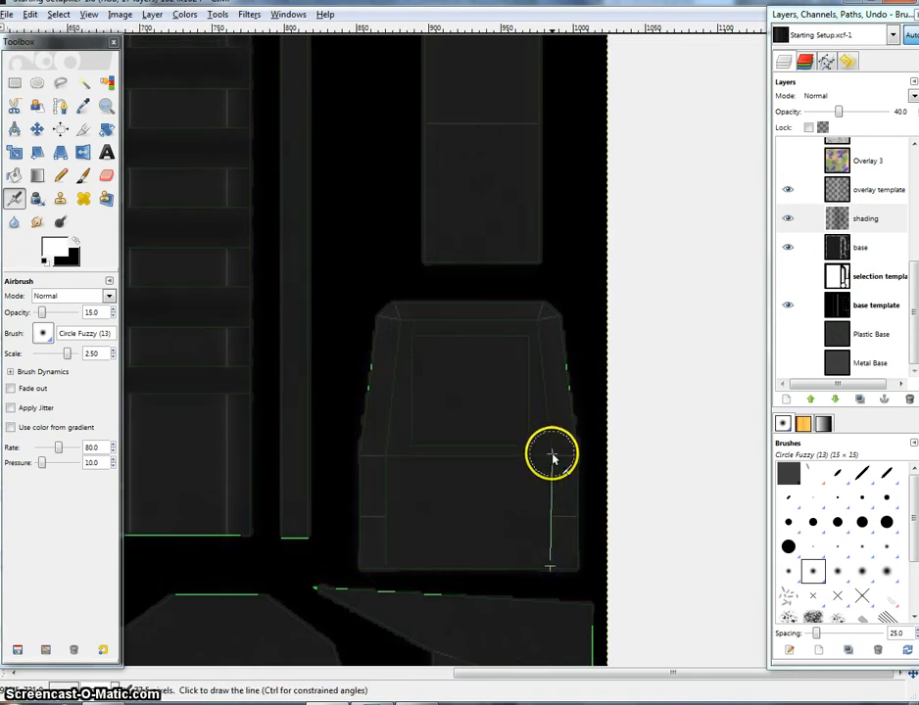
shift+click(541, 322)
shift+click(406, 323)
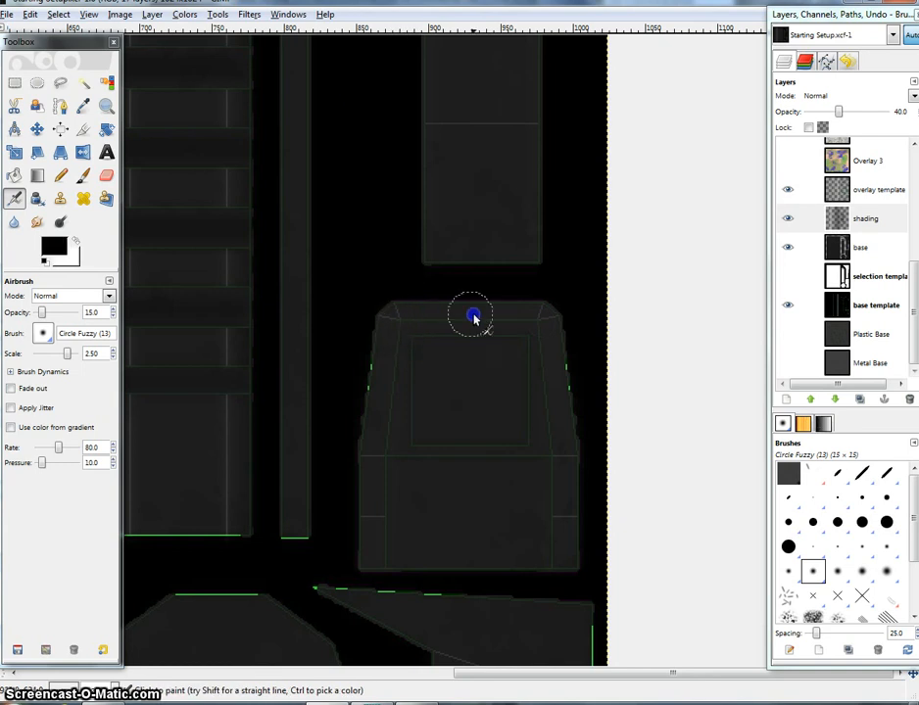
Step: Airbrush black shading at 100 opacity along the bevelled strips around the lower tapered piece
drag(31, 315, 160, 313)
click(408, 322)
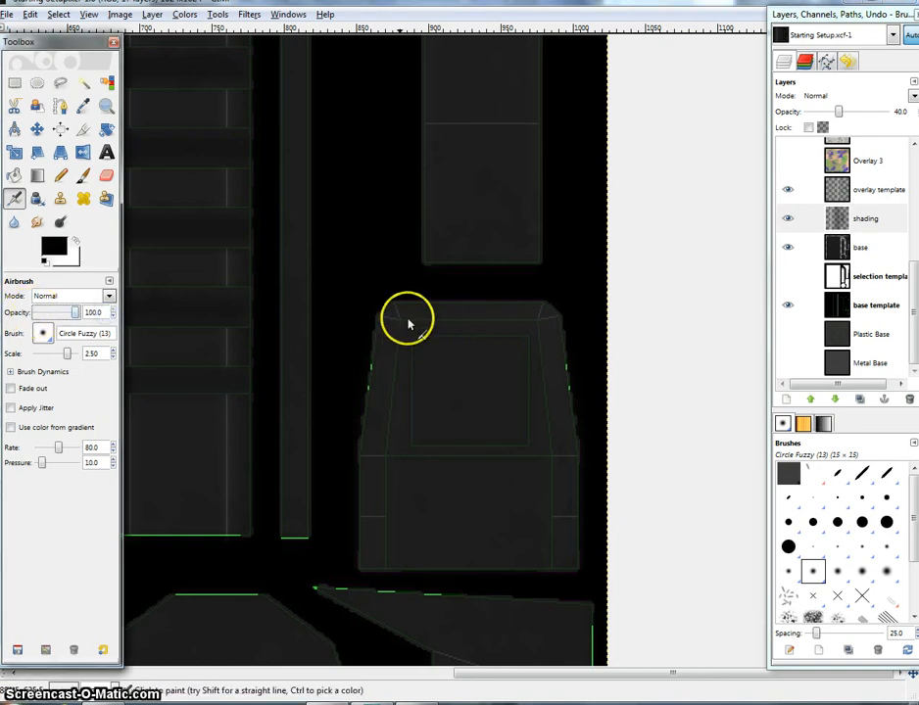
click(561, 565)
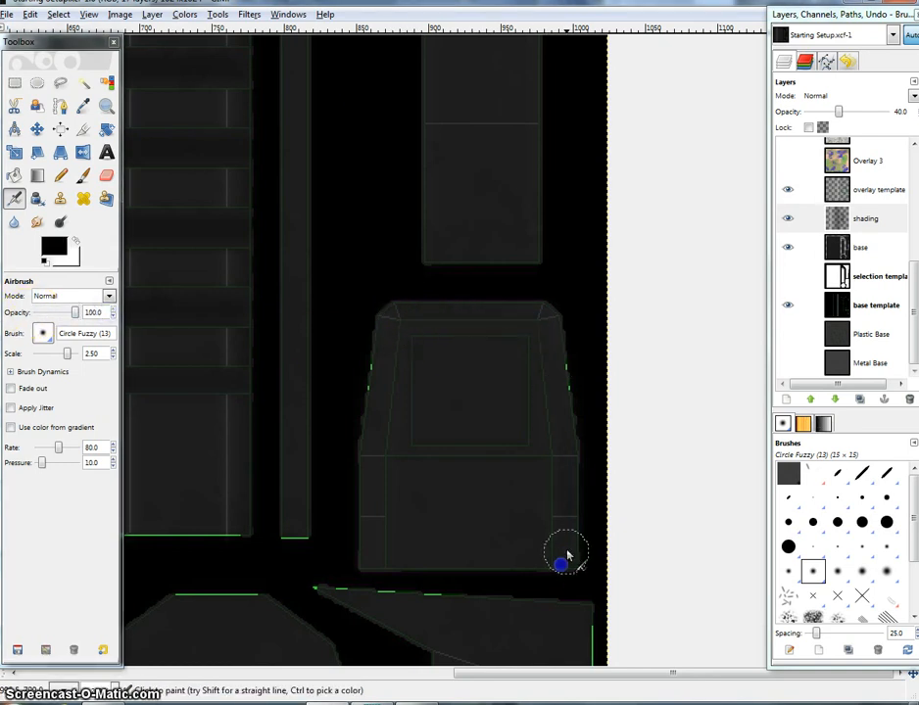
click(376, 479)
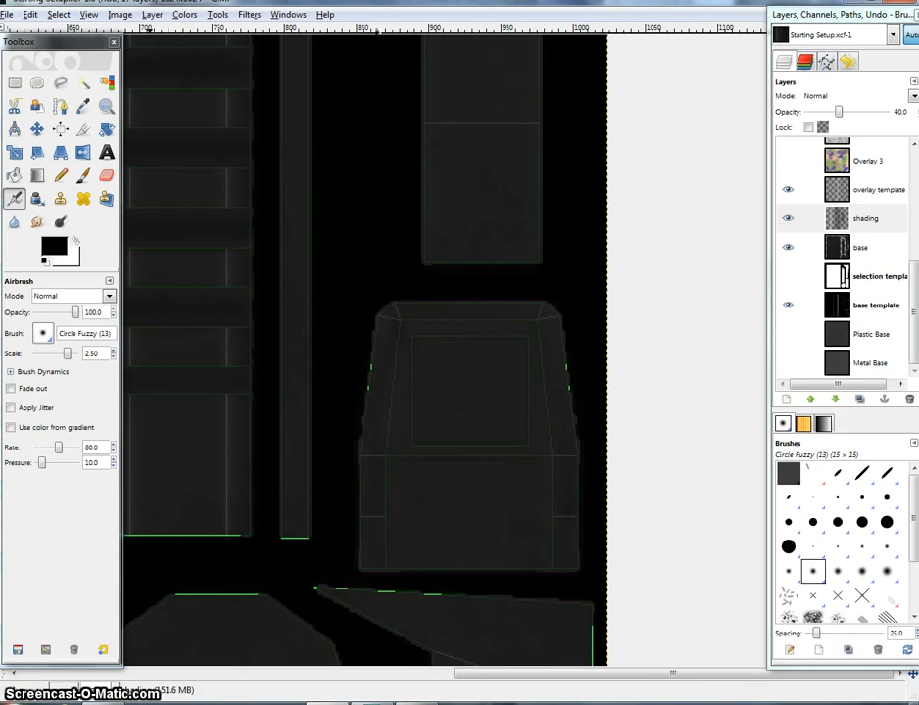
Step: Enlarge the airbrush scale to 6.88 and darken the lower tapered piece's bottom face with black
click(74, 354)
drag(610, 554, 603, 567)
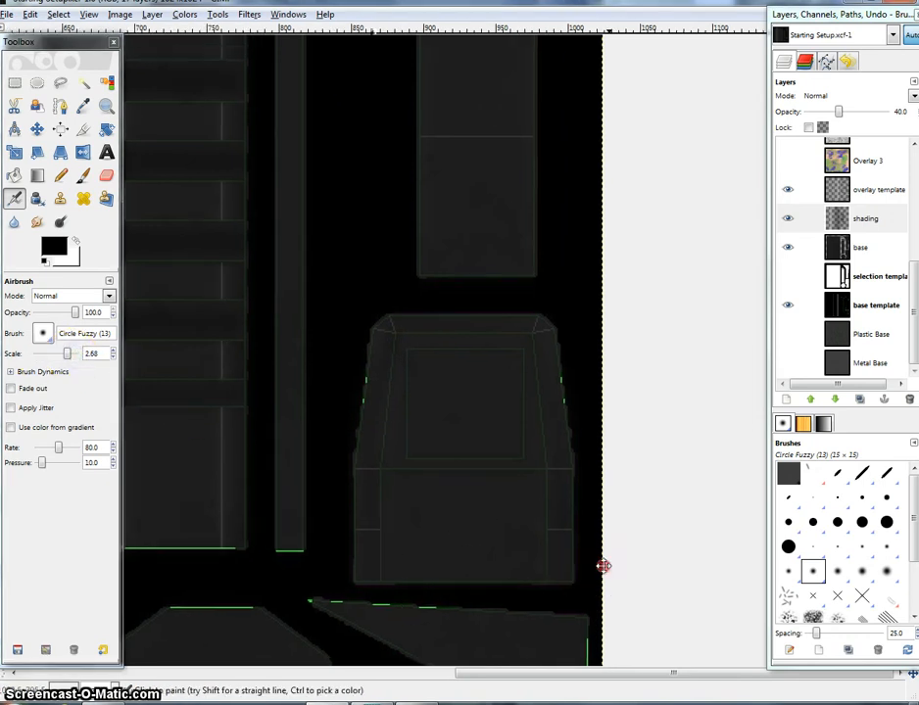
scroll(580, 560, up, 12)
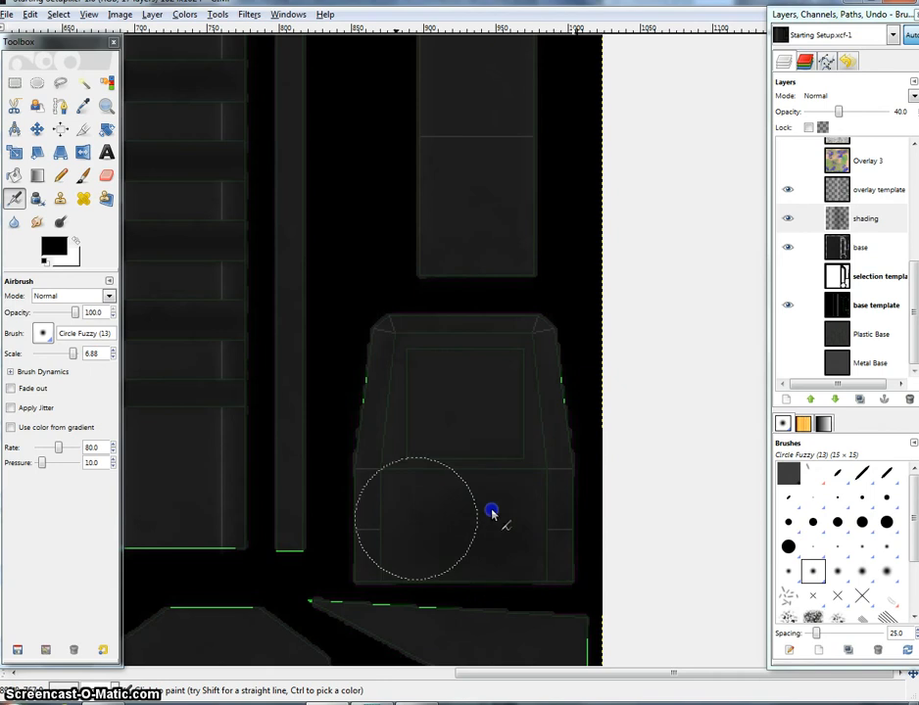
drag(492, 510, 369, 539)
drag(585, 505, 361, 568)
Step: Airbrush soft black shading over the faces of the rectangular pieces above the lower tapered piece
drag(568, 250, 531, 454)
drag(497, 559, 534, 332)
mouse_move(534, 460)
mouse_down()
mouse_move(517, 411)
mouse_move(495, 424)
mouse_move(418, 381)
mouse_up()
drag(608, 174, 592, 467)
drag(529, 224, 530, 448)
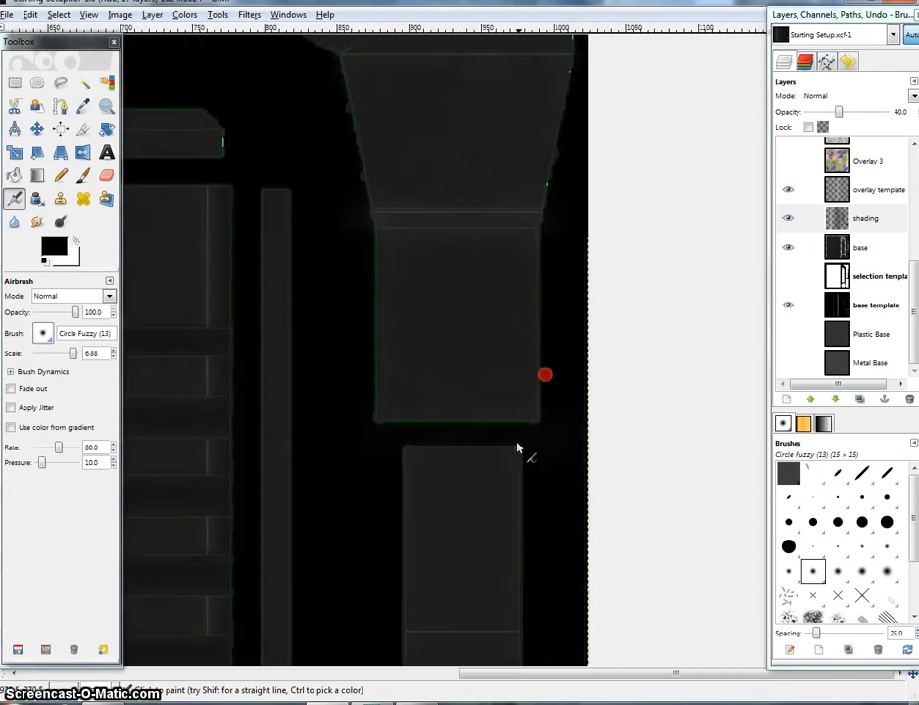
Step: Airbrush soft black shading across the angled piece at the top right of the template
drag(531, 364, 542, 560)
drag(505, 131, 507, 134)
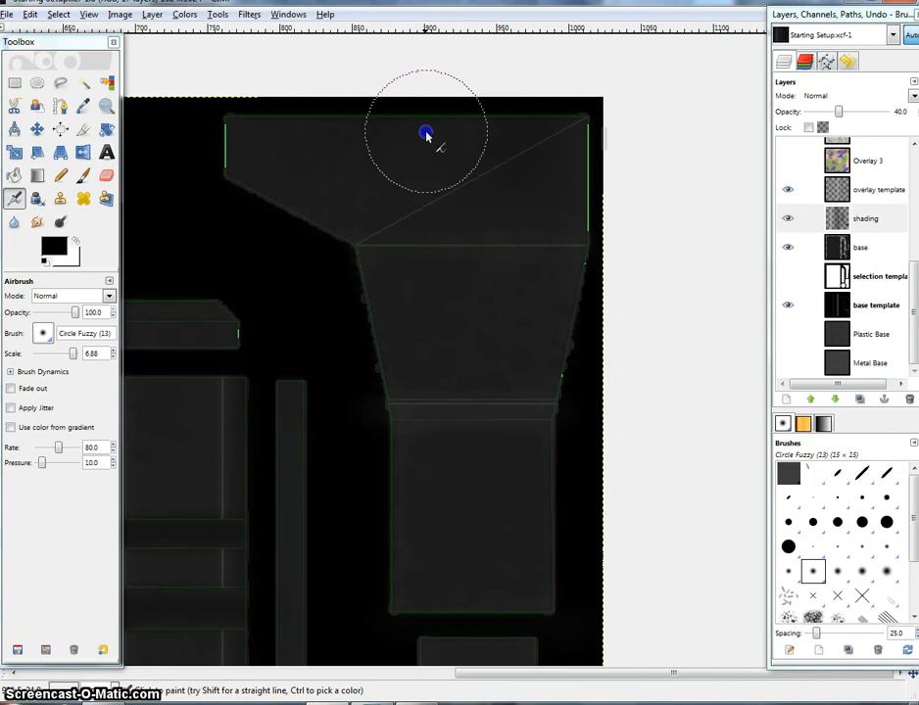
mouse_move(404, 152)
mouse_down()
mouse_move(529, 168)
mouse_move(319, 136)
mouse_up()
Step: Airbrush soft black shading over the centre of the ten-sided end cap
drag(323, 298, 554, 119)
scroll(548, 204, down, 2)
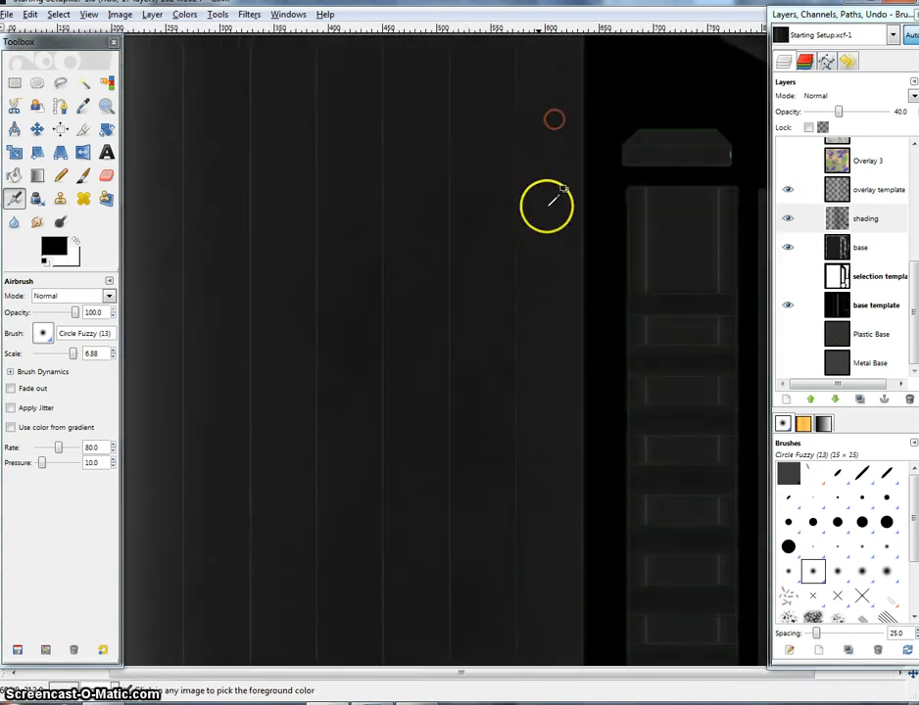
drag(551, 299, 431, 124)
scroll(544, 400, down, 1)
drag(544, 401, 285, 419)
scroll(392, 358, up, 3)
click(367, 323)
mouse_move(377, 342)
mouse_down()
mouse_move(433, 394)
mouse_move(355, 315)
mouse_up()
mouse_move(377, 451)
mouse_down()
mouse_move(481, 474)
mouse_move(358, 534)
mouse_move(286, 514)
mouse_move(419, 444)
mouse_move(595, 423)
mouse_up()
mouse_move(334, 348)
mouse_down()
mouse_move(353, 393)
mouse_move(372, 356)
mouse_move(339, 497)
mouse_move(324, 442)
mouse_move(431, 486)
mouse_move(334, 431)
mouse_move(365, 481)
mouse_move(385, 454)
mouse_move(454, 456)
mouse_move(359, 423)
mouse_move(410, 402)
mouse_up()
Step: Set the airbrush to white at 20 opacity and lighten the rim of the ten-sided end cap
key(x)
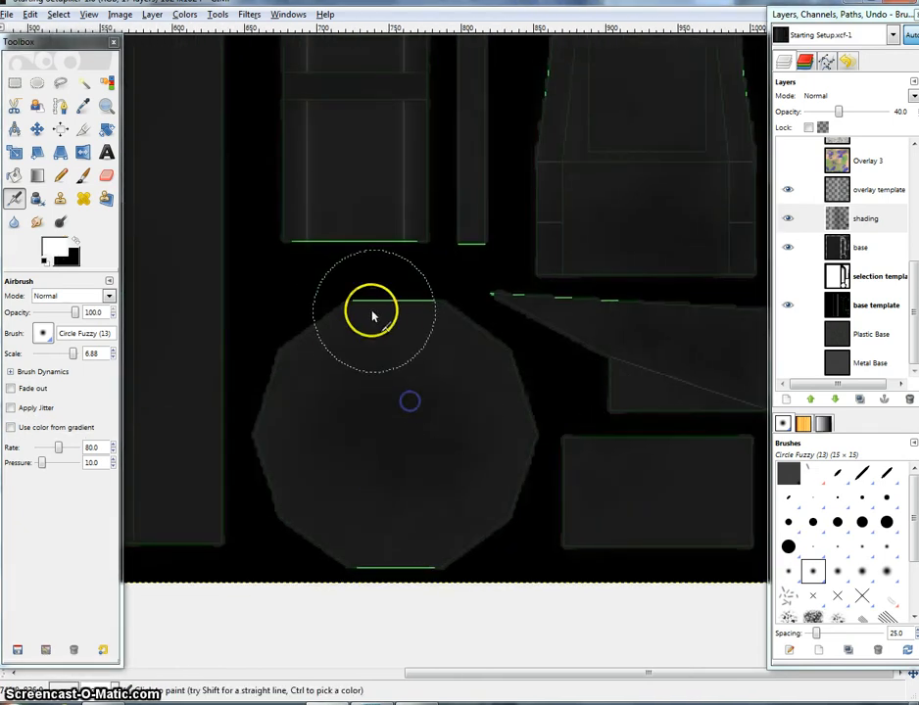
mouse_move(372, 313)
mouse_down()
mouse_move(414, 312)
mouse_move(538, 442)
mouse_up()
key(ctrl+z)
double_click(88, 311)
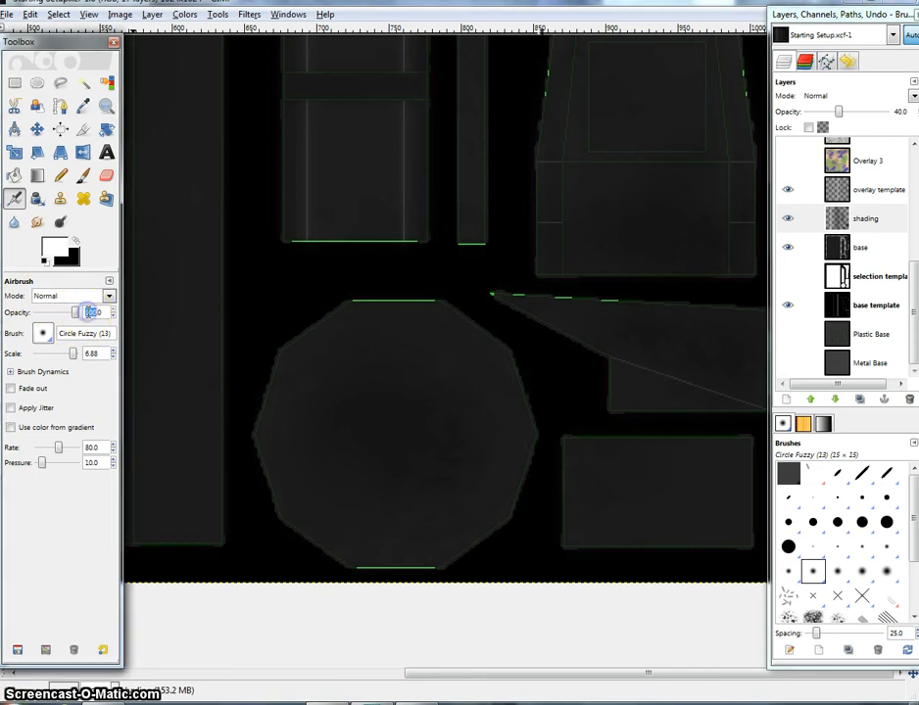
mouse_move(476, 328)
mouse_down()
mouse_move(351, 307)
mouse_move(482, 353)
mouse_move(501, 477)
mouse_up()
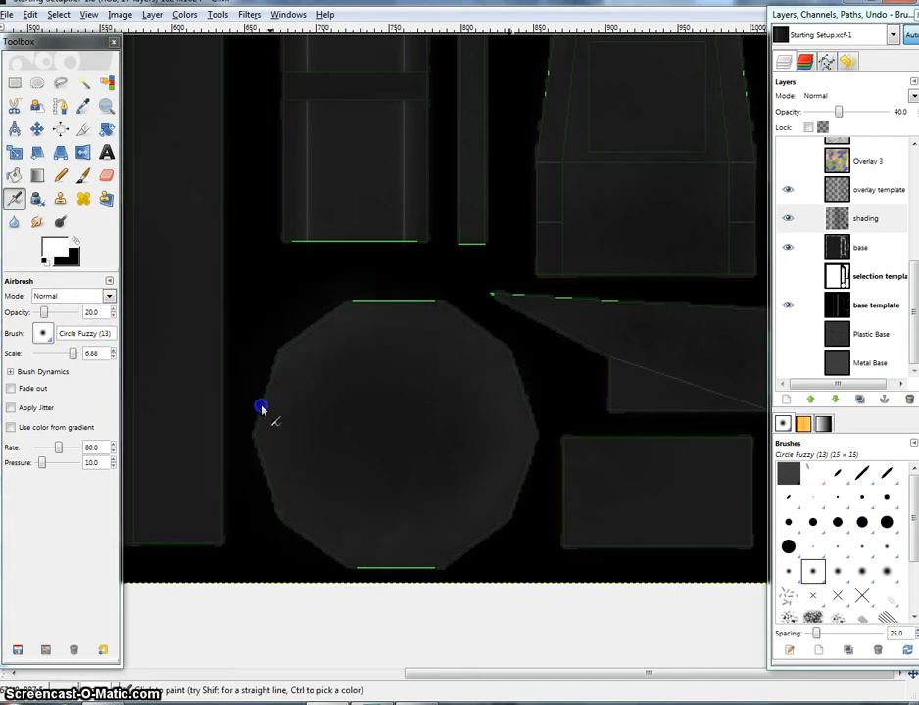
drag(261, 406, 256, 498)
Step: Airbrush a soft white highlight along the bottom edge of the large suppressor panel
drag(329, 271, 686, 340)
scroll(509, 442, down, 2)
drag(250, 560, 351, 534)
click(231, 507)
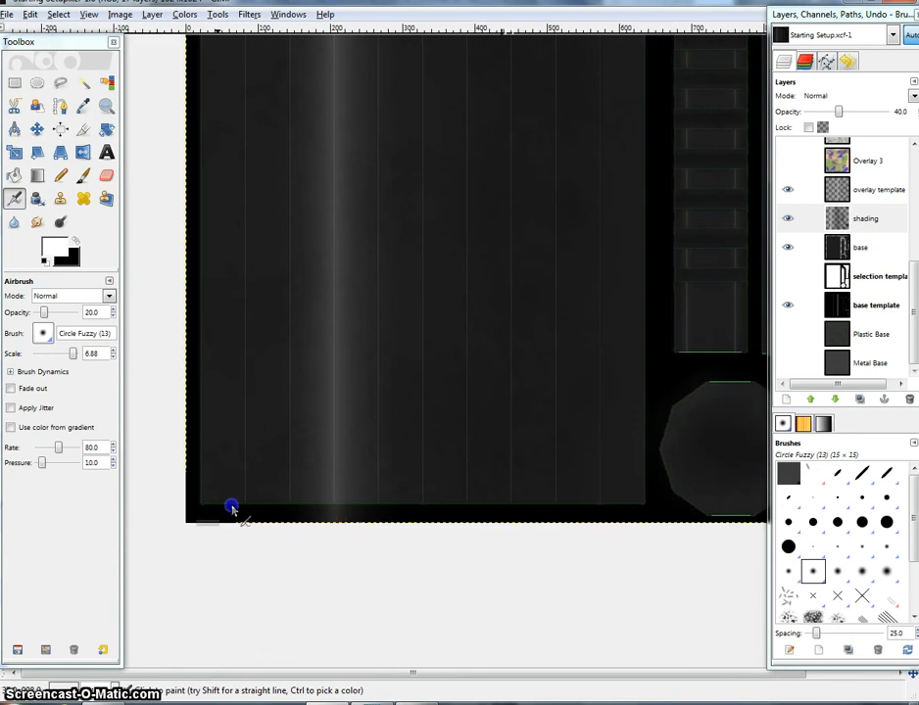
drag(449, 501, 640, 502)
drag(346, 503, 214, 486)
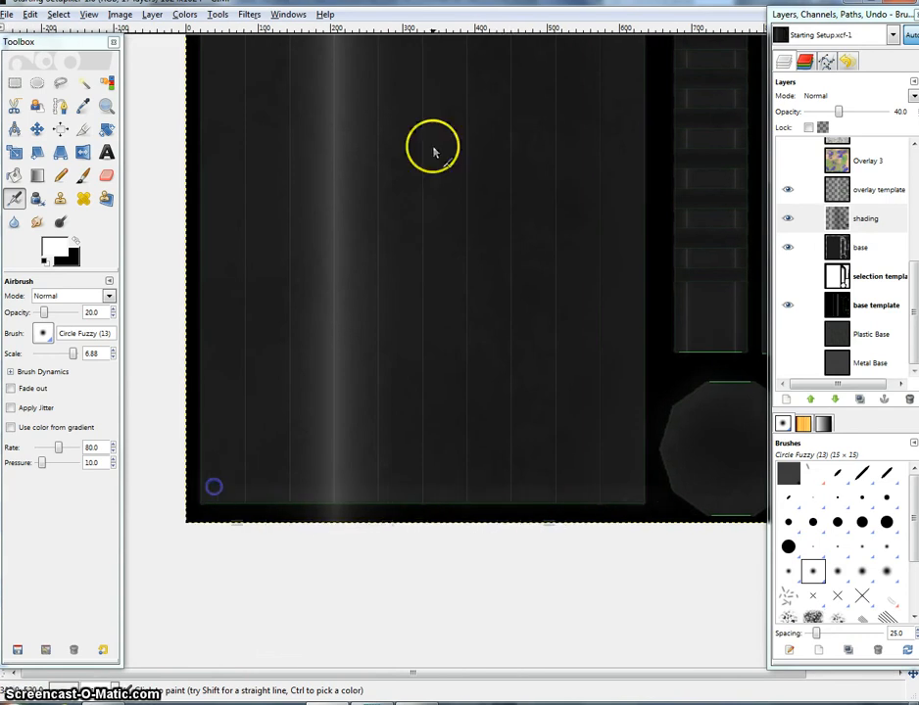
Step: Airbrush a soft white highlight along the top edge of the large suppressor panel
drag(427, 97, 353, 555)
mouse_move(201, 258)
mouse_down()
mouse_move(272, 263)
mouse_move(189, 237)
mouse_up()
click(368, 251)
Step: Create a transparent 1024 × 1024 px layer named details directly above the shading layer
drag(537, 418, 180, 214)
mouse_move(490, 180)
mouse_down()
mouse_move(463, 244)
mouse_move(437, 203)
mouse_up()
click(14, 81)
click(394, 227)
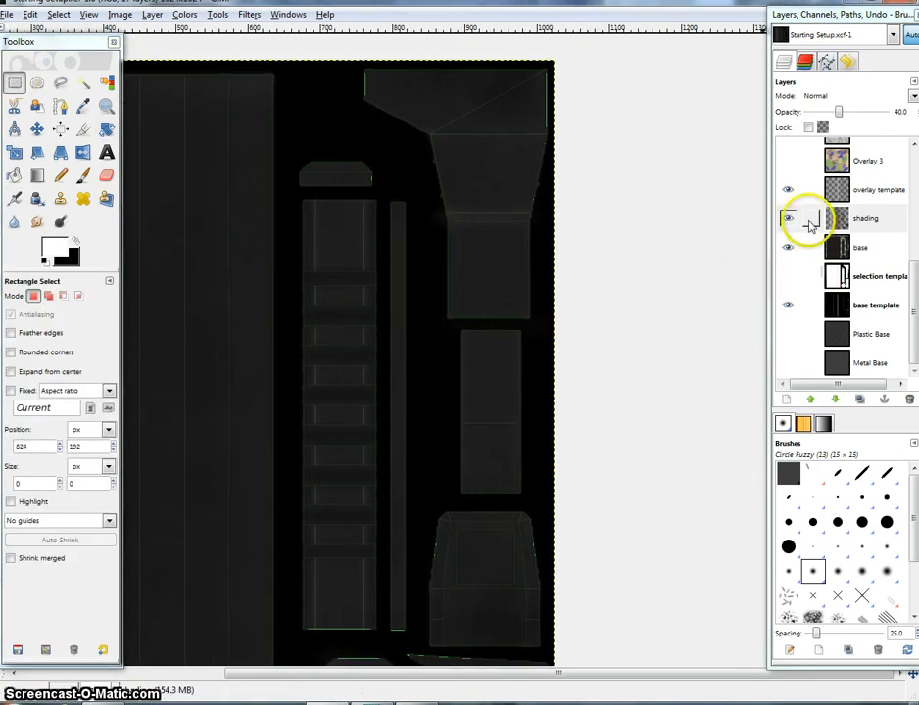
click(785, 399)
text(details)
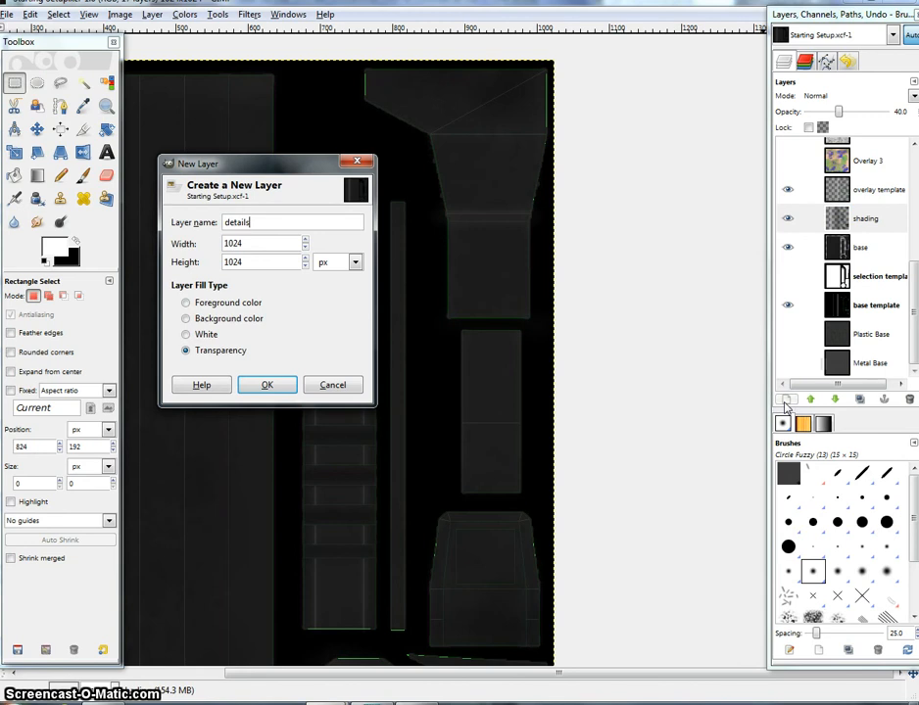
key(Return)
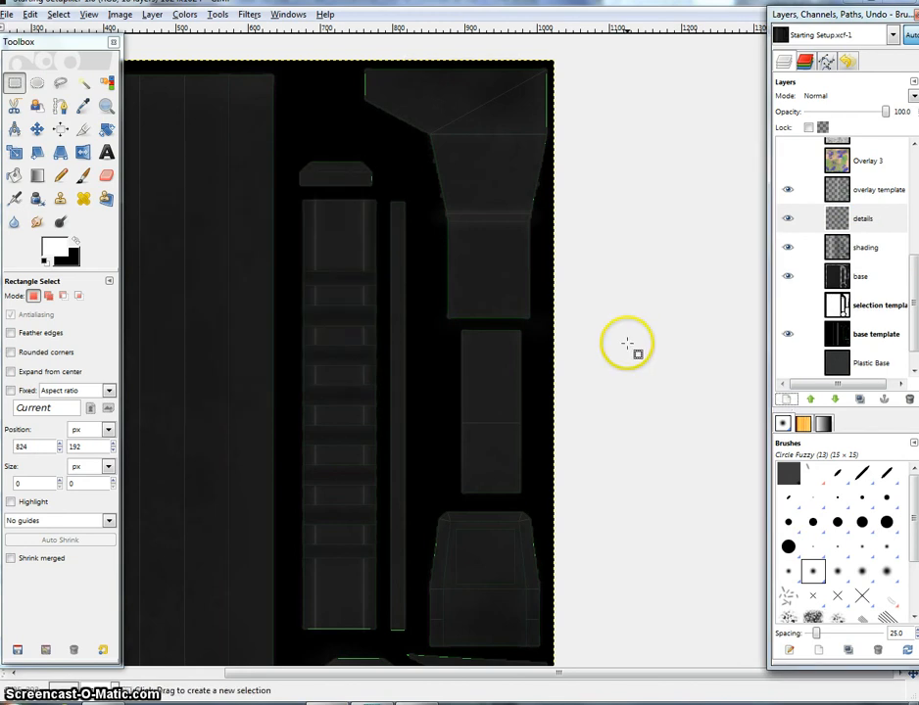
Step: Draw a text box about 528 × 410 px with the Text tool, starting on the large suppressor panel
drag(126, 218, 342, 244)
click(109, 153)
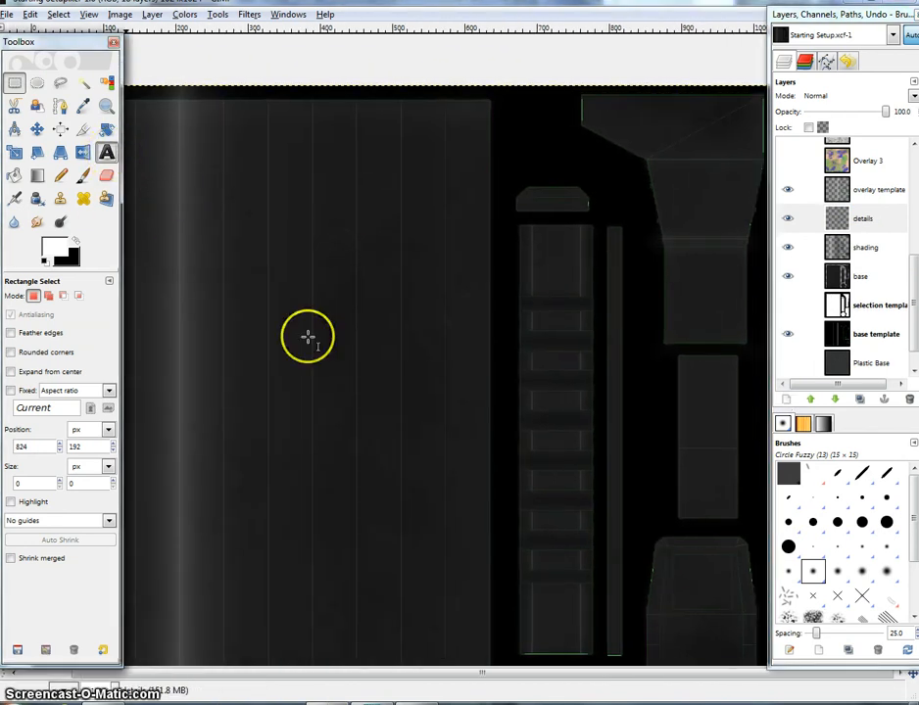
drag(312, 335, 418, 286)
key(Tab)
drag(310, 209, 691, 505)
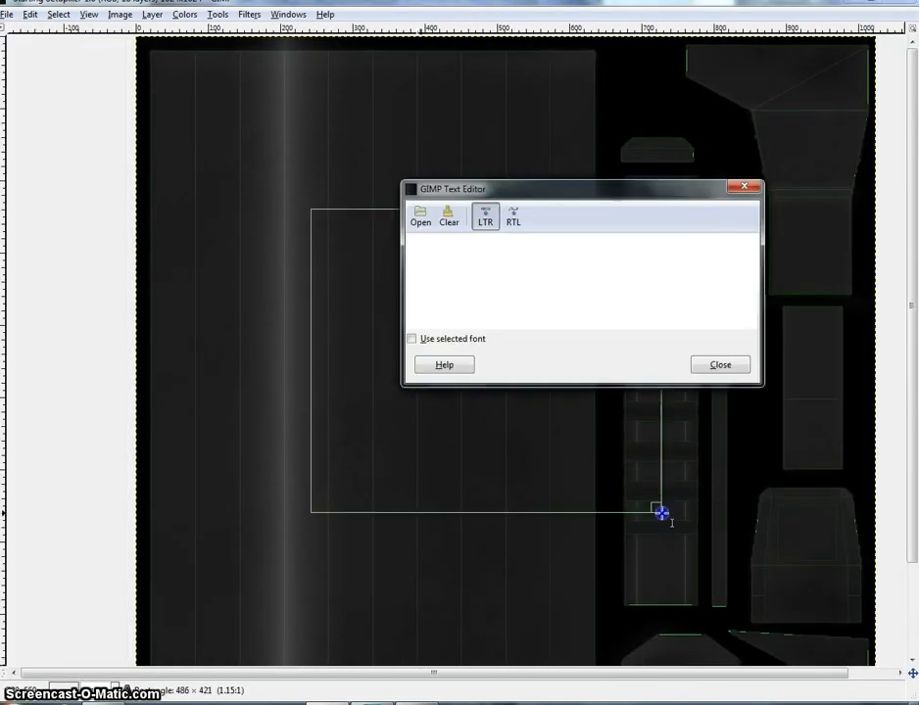
drag(532, 196, 624, 248)
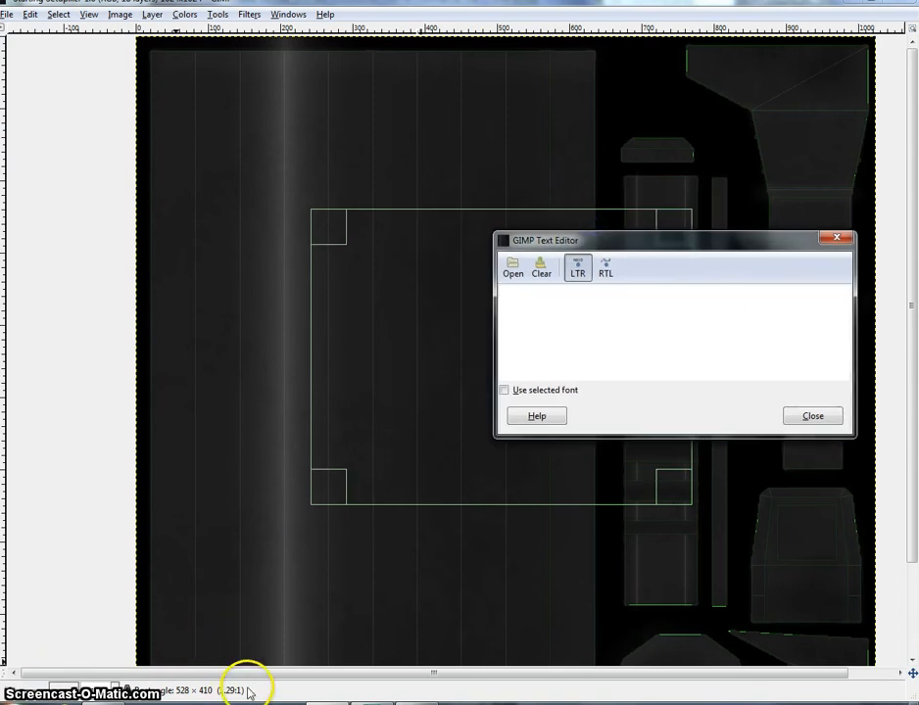
Step: Check the marking on the UMP .45 supressor reference image and enter GEMTECH in the text box
key(alt+Tab)
key(alt+Tab)
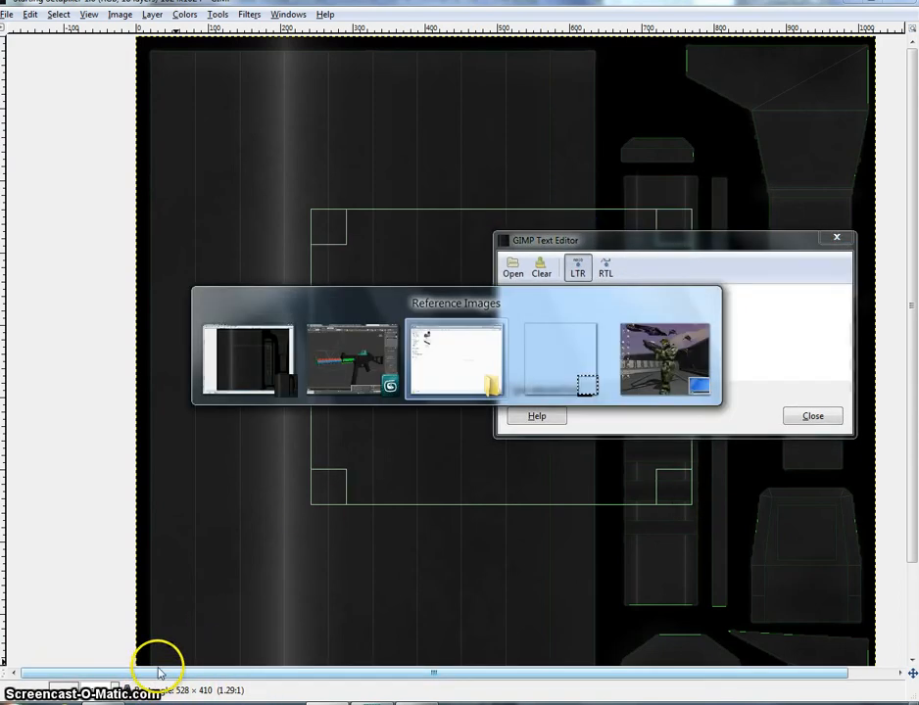
click(163, 184)
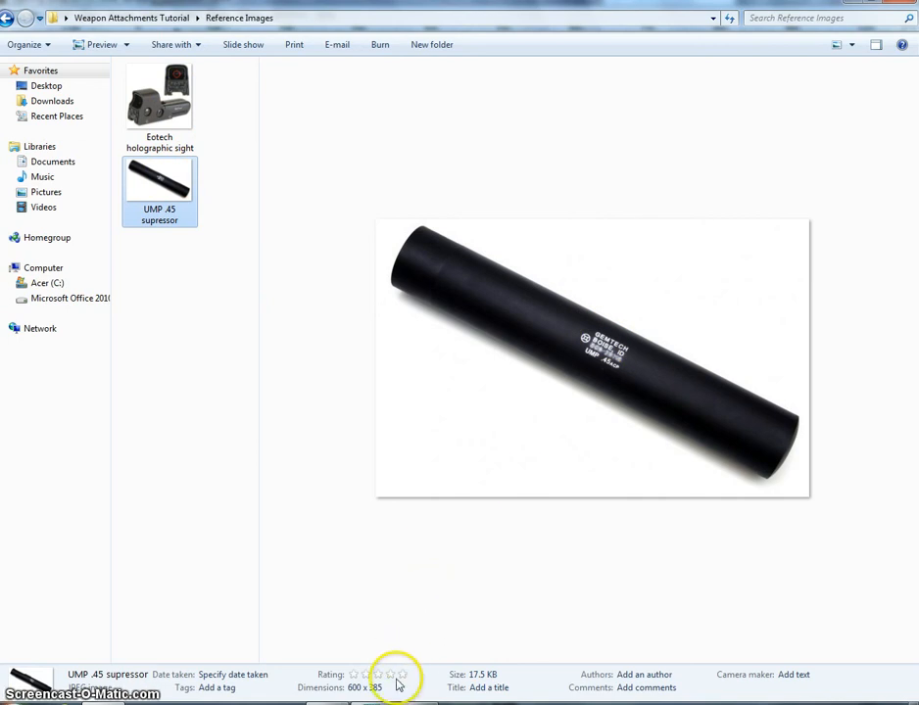
key(alt+Tab)
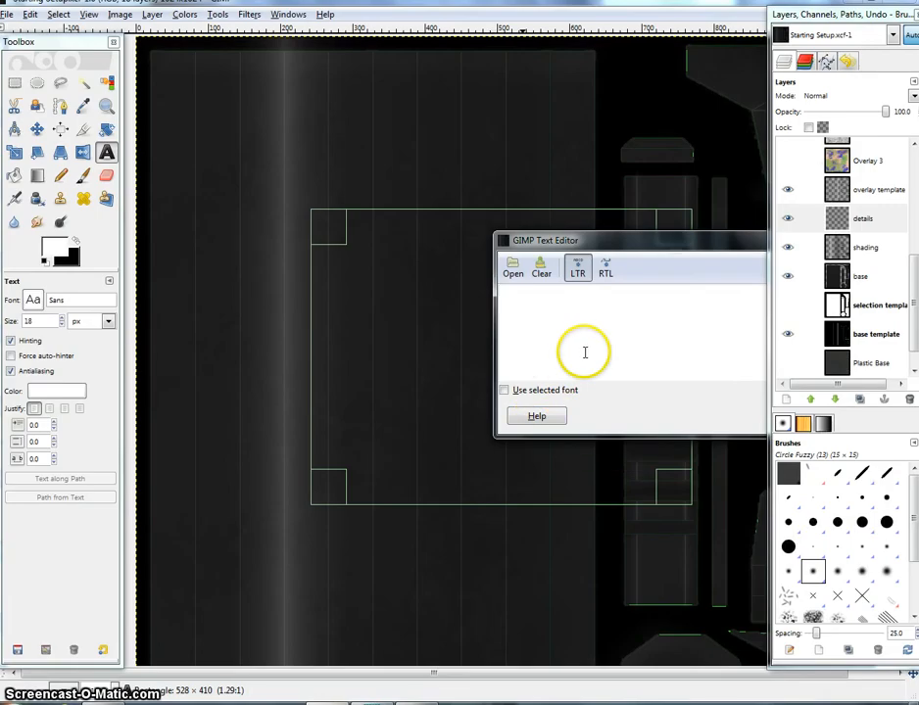
text(GEMTECH)
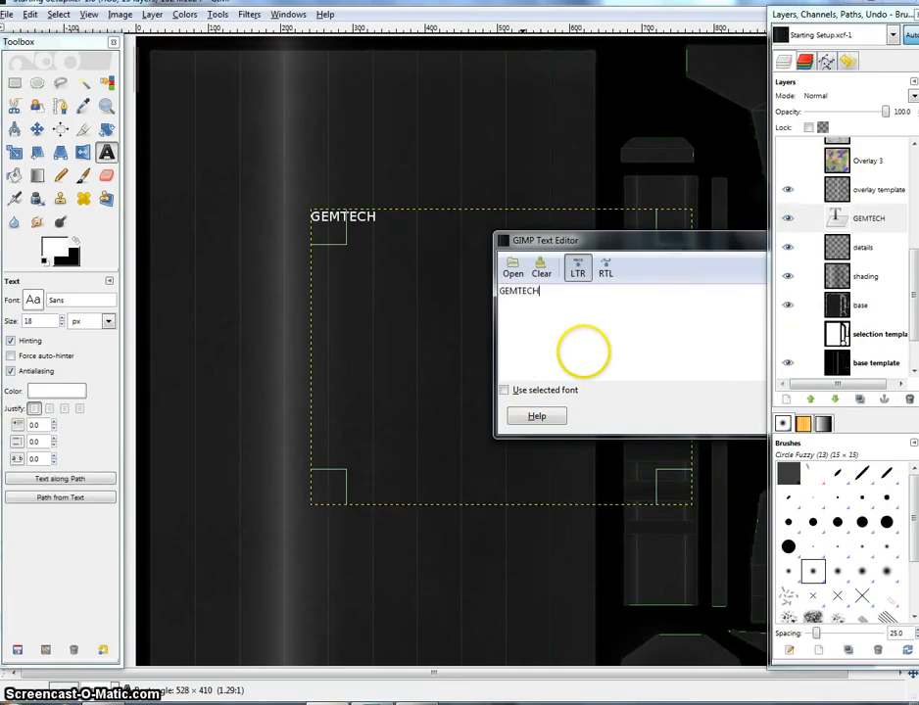
Step: Bring the text editor over the suppressor reference image and add the lines BOISE, ID, the serial number and UMP .45acp below GEMTECH
key(alt+Tab)
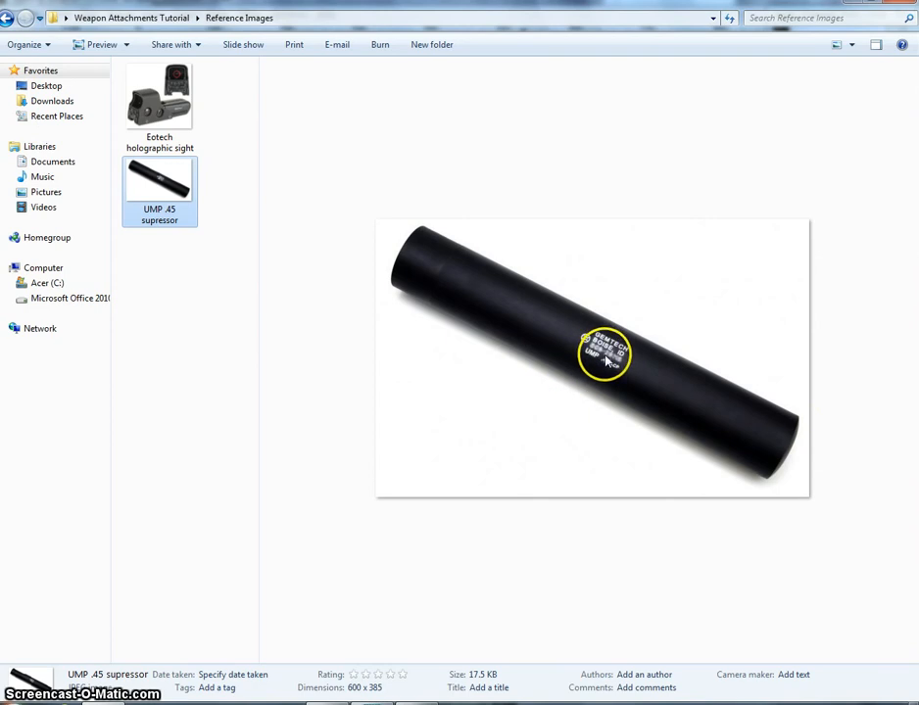
key(alt+Tab)
key(alt+Tab)
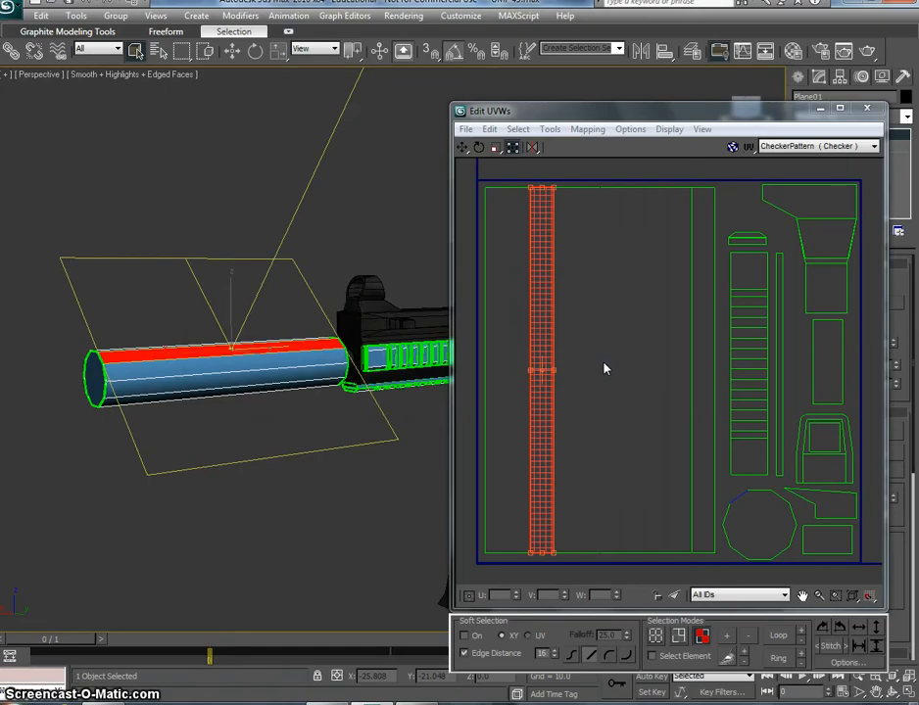
key(alt+Tab)
key(alt+Tab)
key(alt+Tab)
key(alt+Tab)
key(alt+Tab)
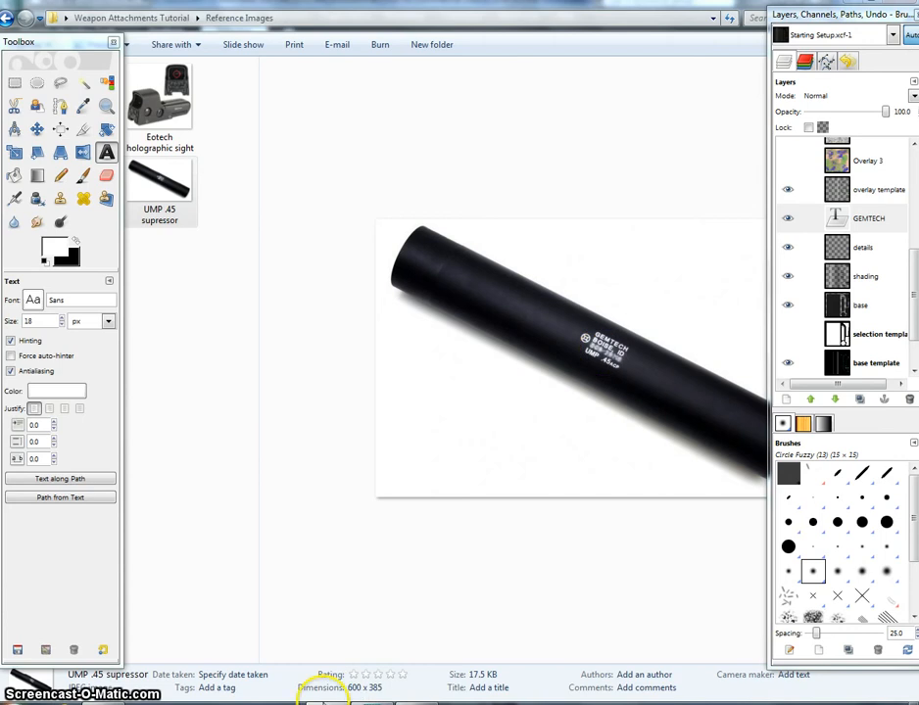
click(327, 702)
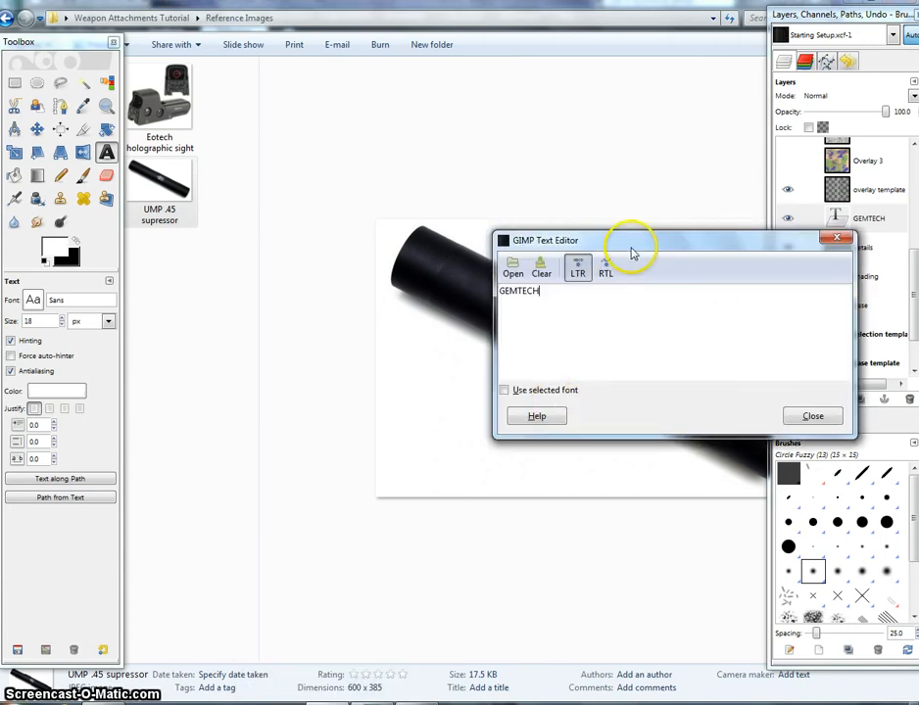
drag(636, 245, 369, 401)
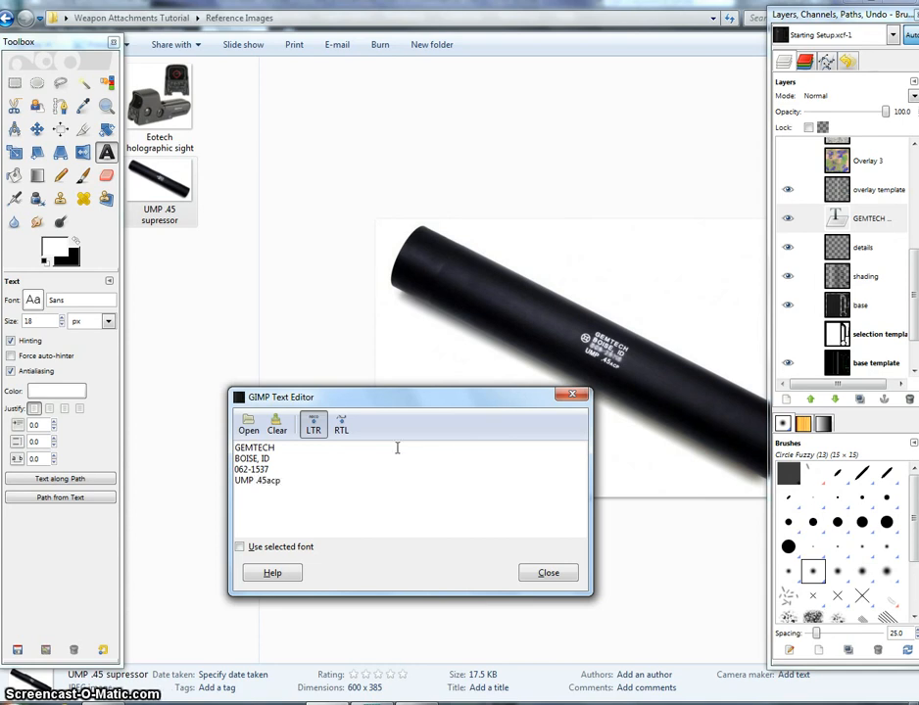
Step: Close the text editor and compare the marking text on the suppressor panel with the UMP .45 supressor reference image
click(542, 573)
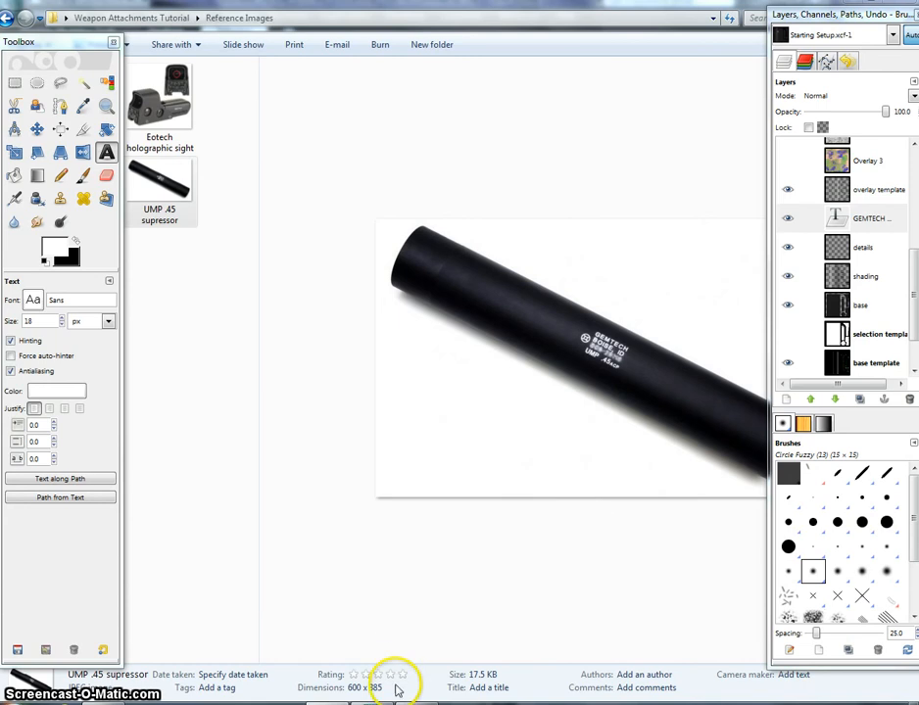
click(372, 702)
drag(428, 255, 485, 348)
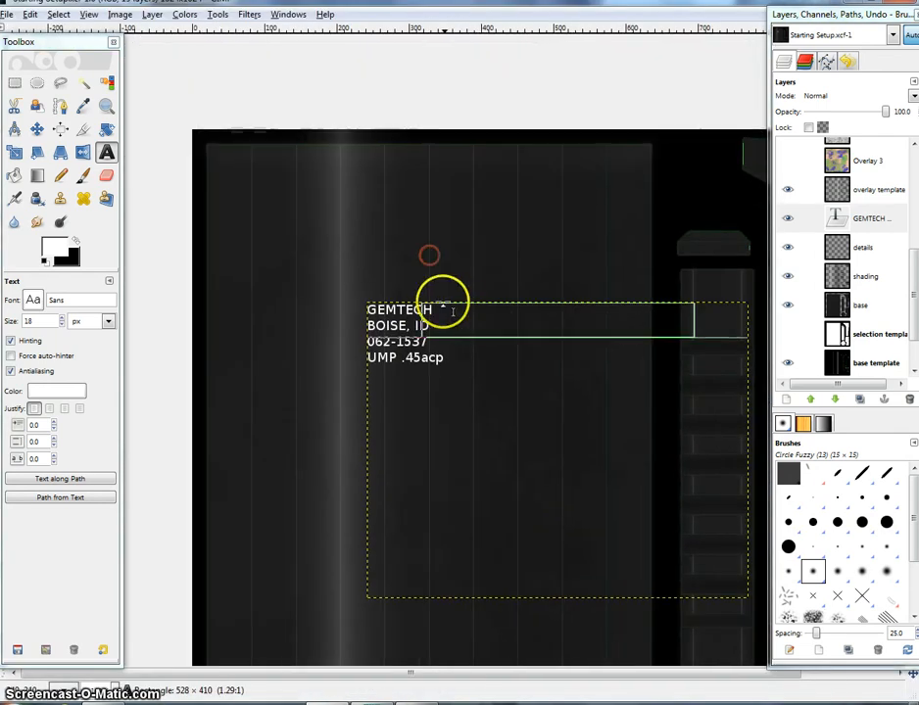
scroll(380, 296, up, 1)
drag(386, 296, 350, 213)
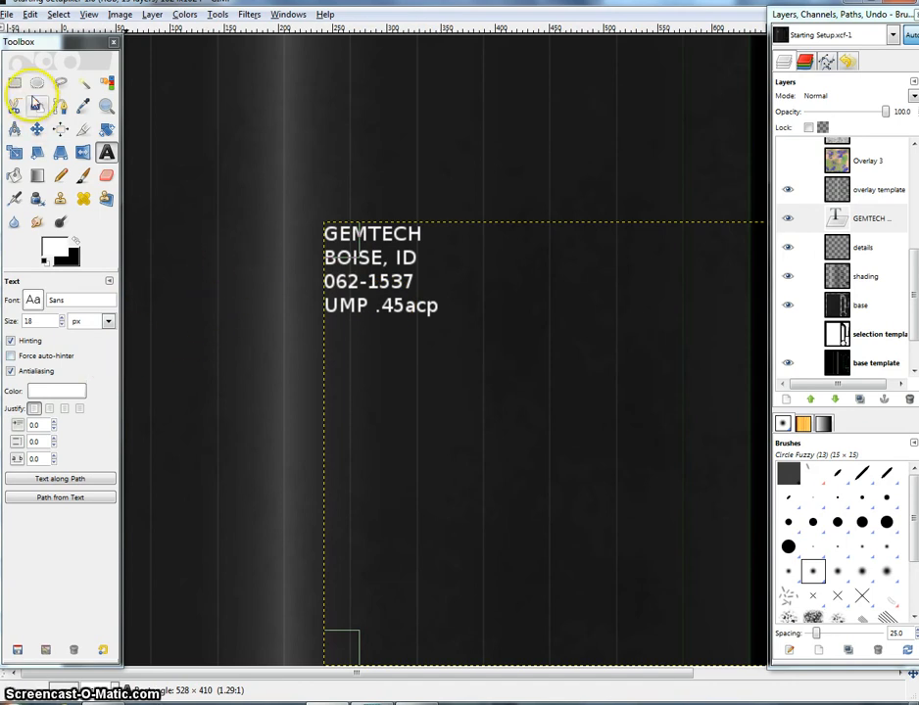
key(alt+Tab)
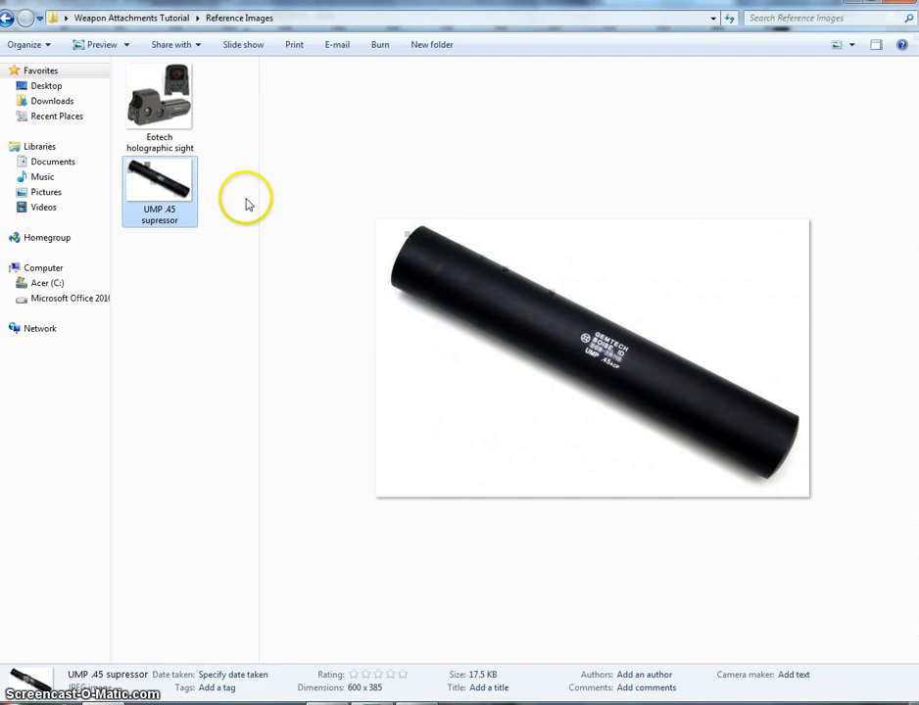
key(alt+Tab)
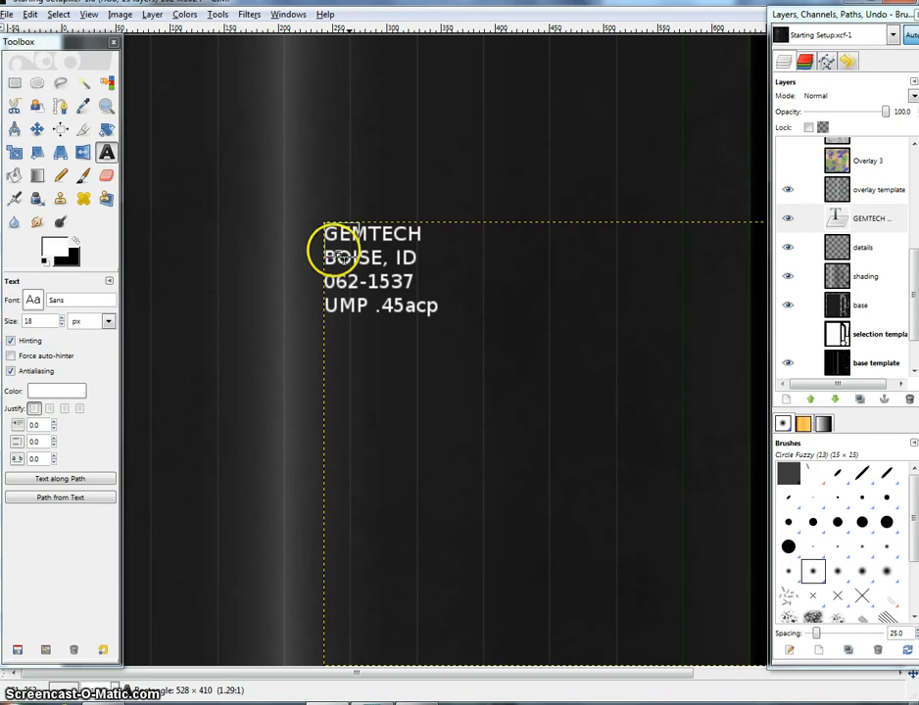
Step: Try Sans Bold Italic on the marking text, settle on Sans Bold, and check the text on the whole template
click(364, 242)
click(35, 308)
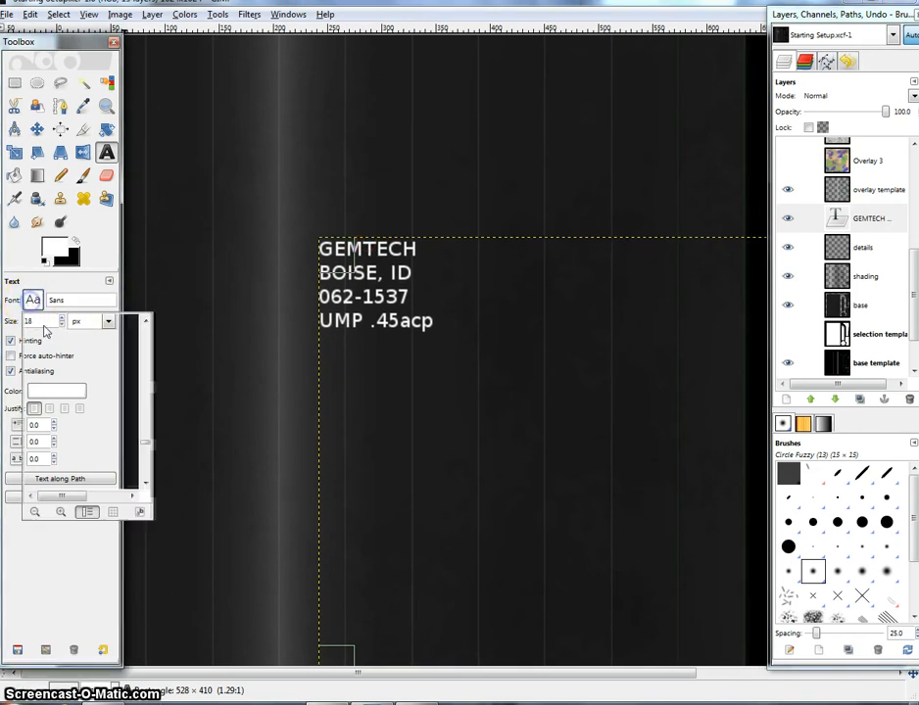
click(88, 370)
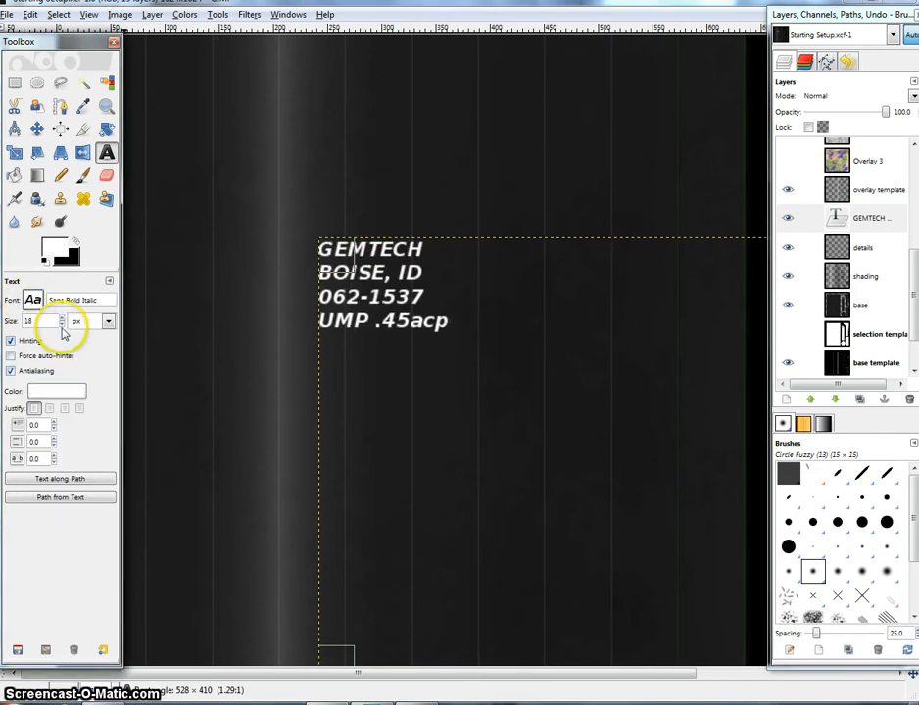
click(32, 302)
click(40, 343)
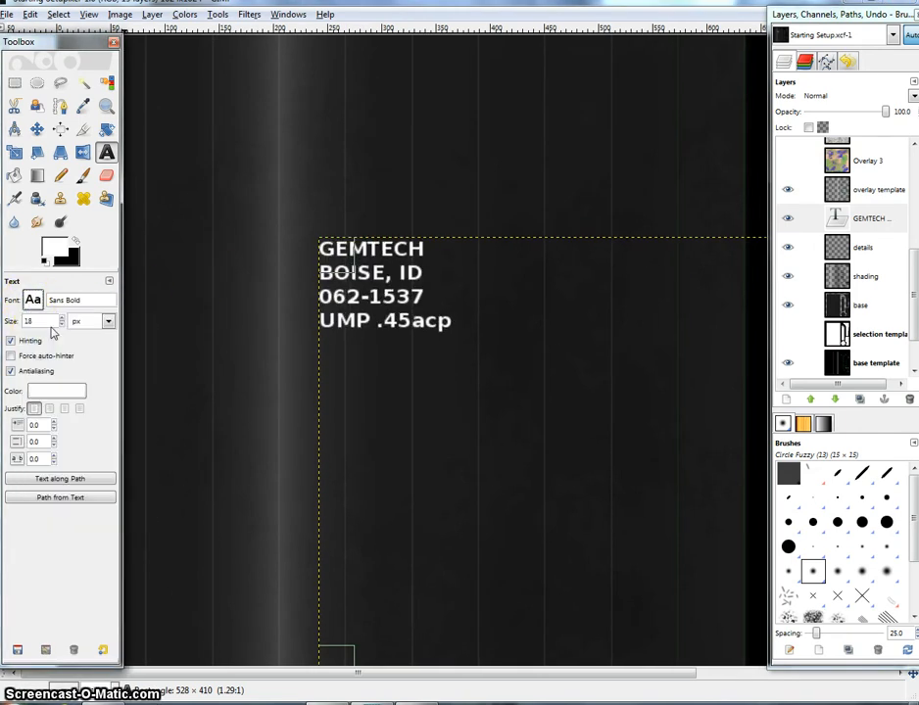
scroll(283, 275, down, 4)
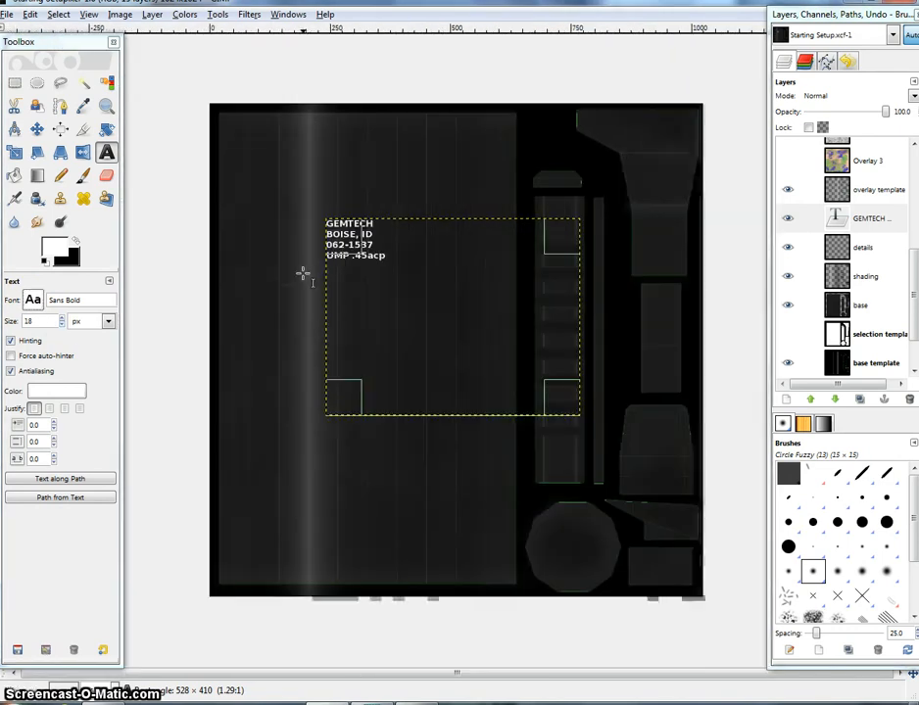
scroll(346, 283, up, 3)
scroll(347, 283, up, 2)
click(312, 323)
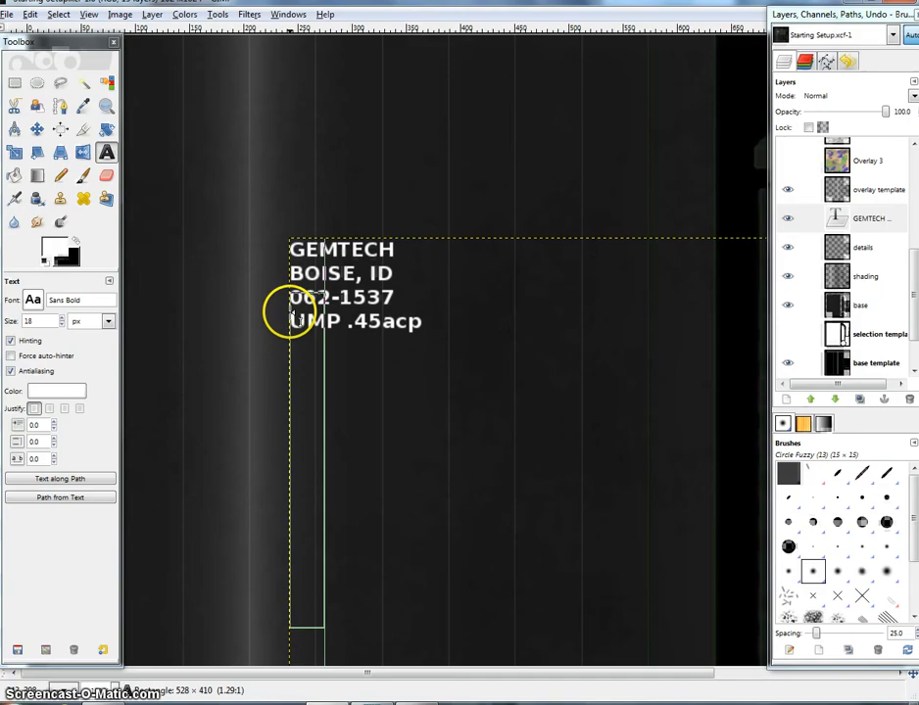
scroll(312, 292, down, 1)
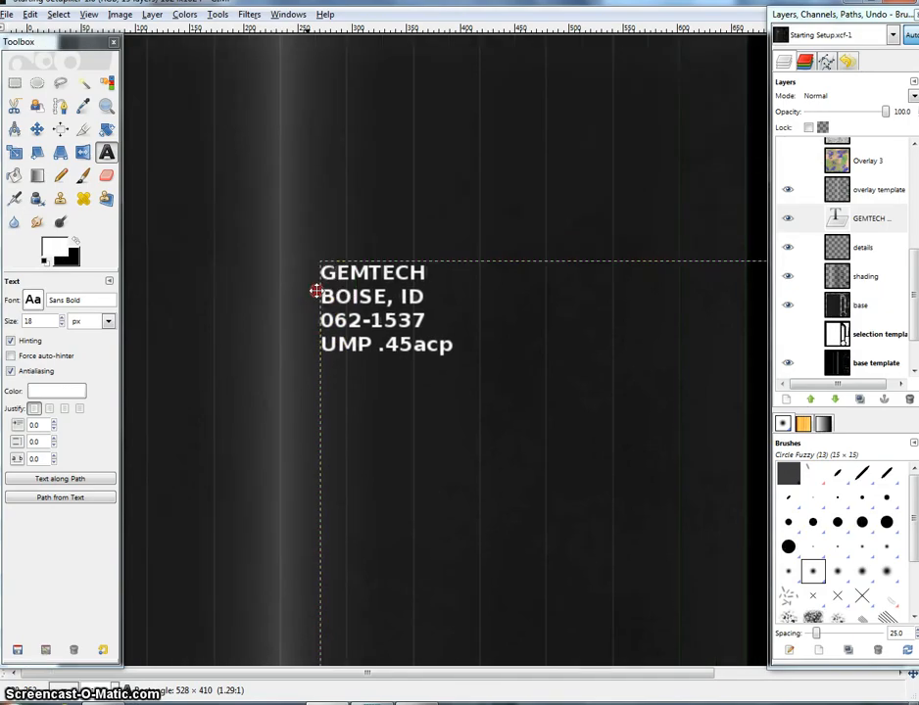
Step: Try the MS Serif font on the marking text and look for a closer match among the Microsoft and Meiryo fonts
click(33, 300)
scroll(65, 355, up, 2)
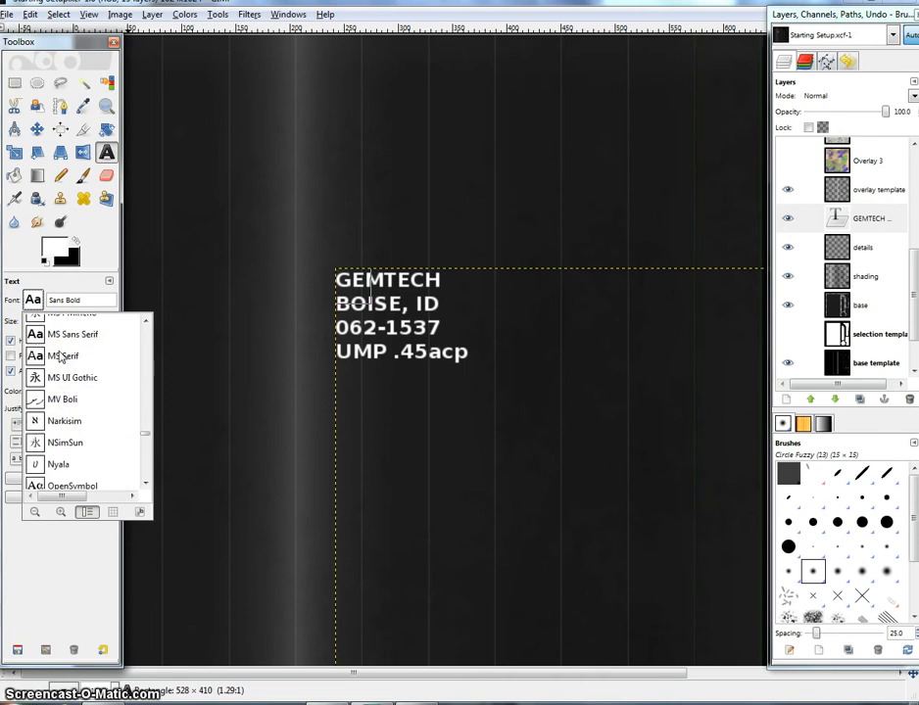
click(56, 358)
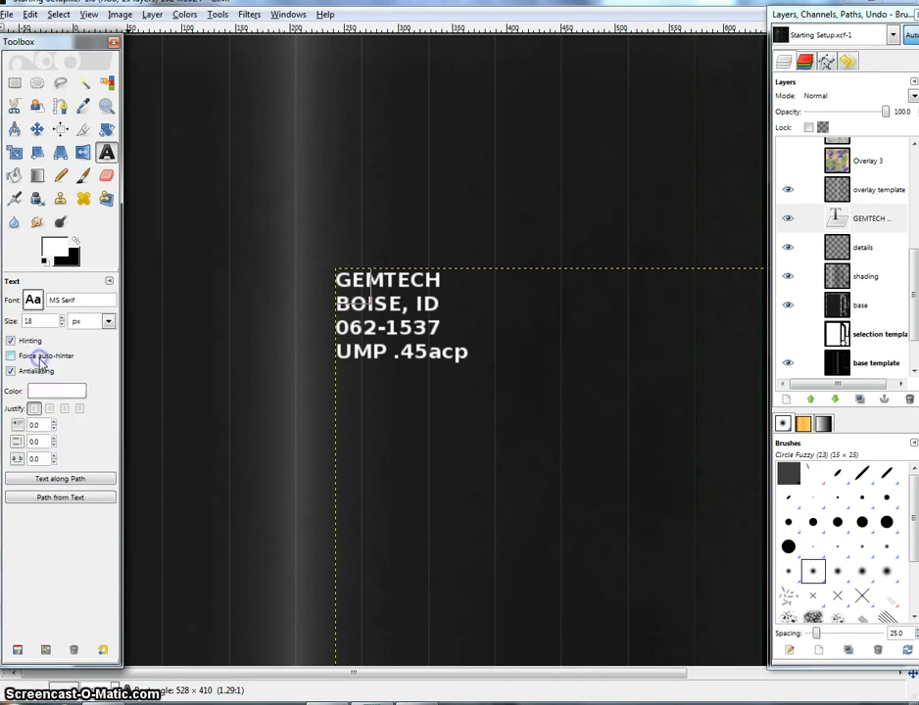
click(33, 300)
scroll(53, 357, up, 8)
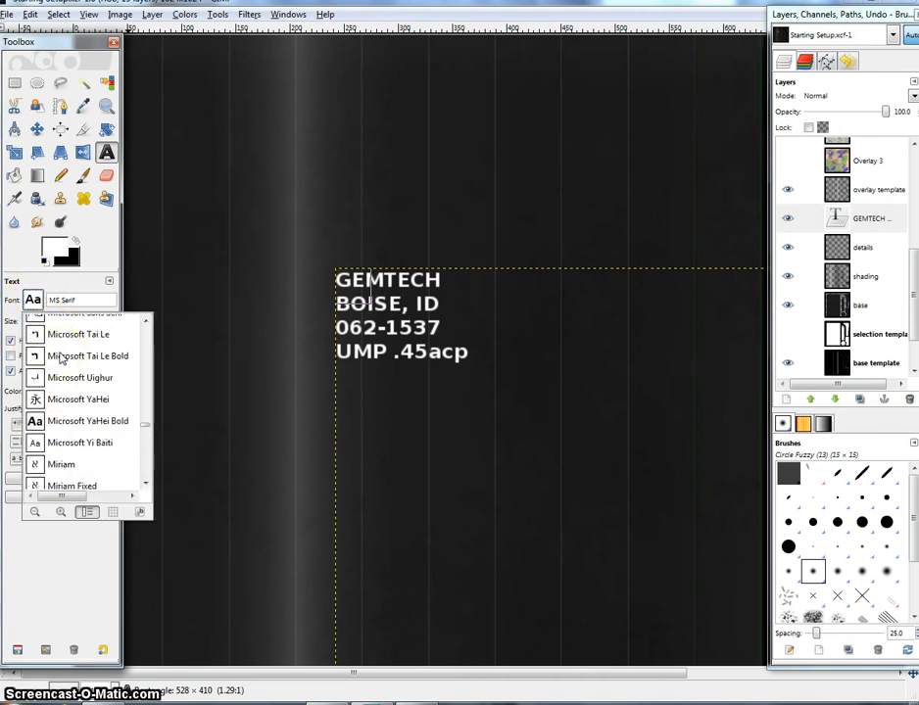
scroll(60, 359, up, 3)
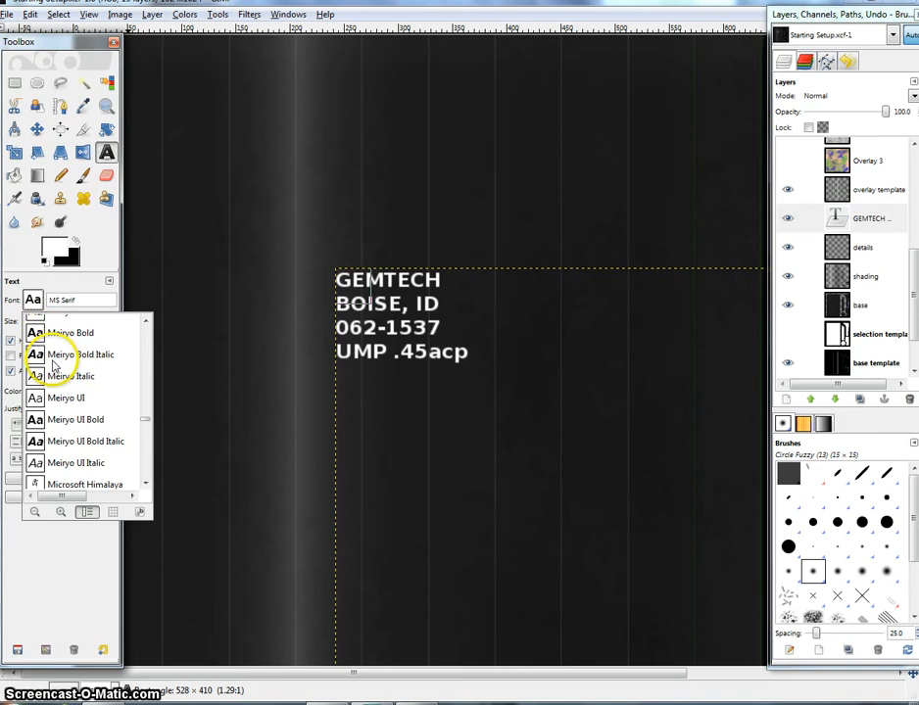
scroll(43, 359, up, 1)
click(40, 363)
key(ctrl+z)
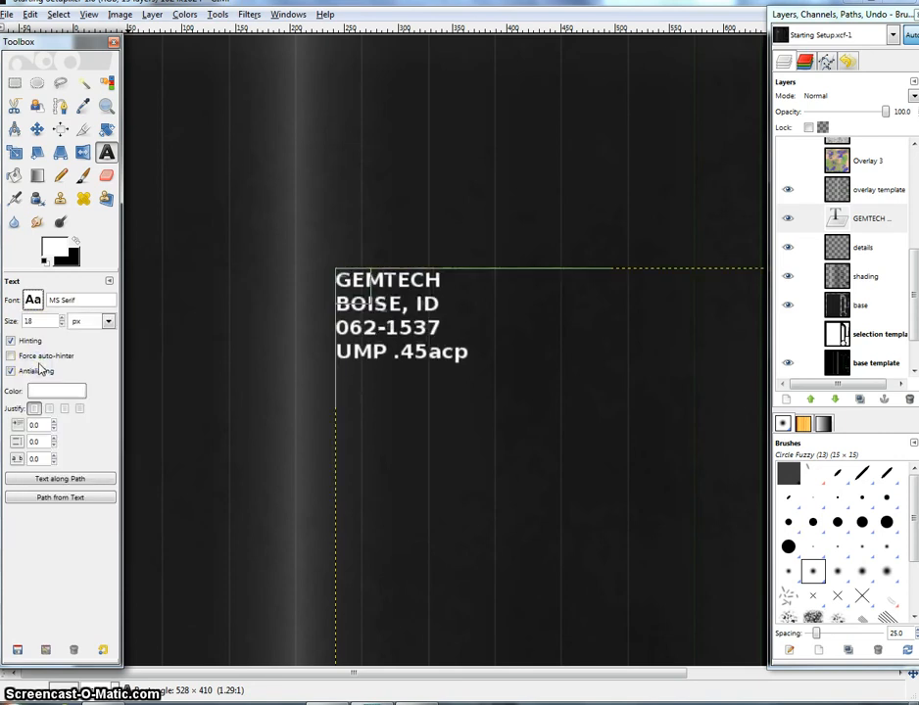
Step: Try the Terminal Greek 737 font and one further font on the marking text, and undo the last font change
click(34, 300)
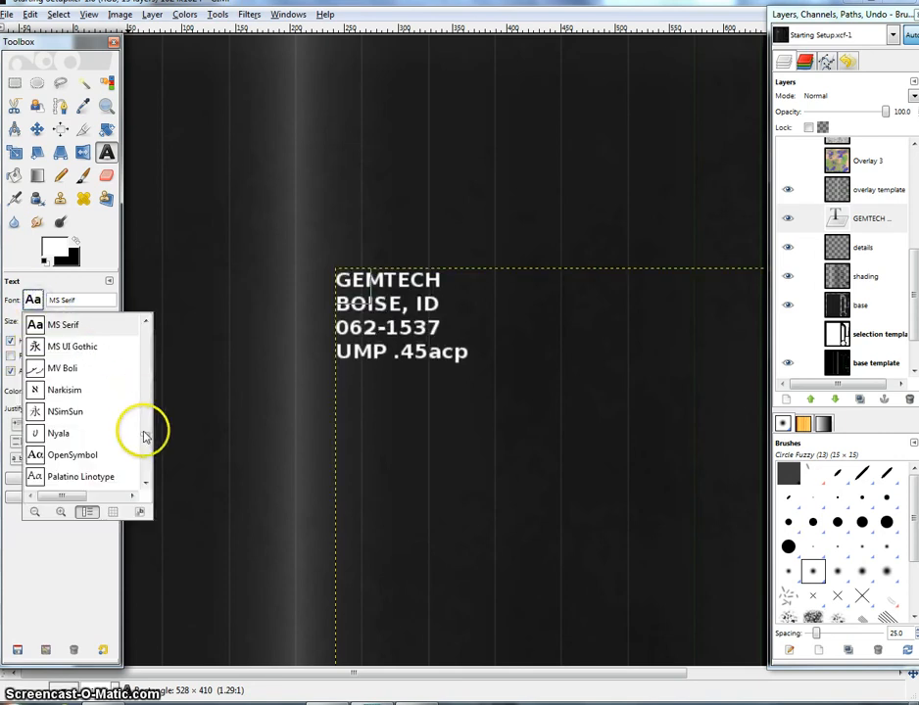
drag(144, 431, 145, 460)
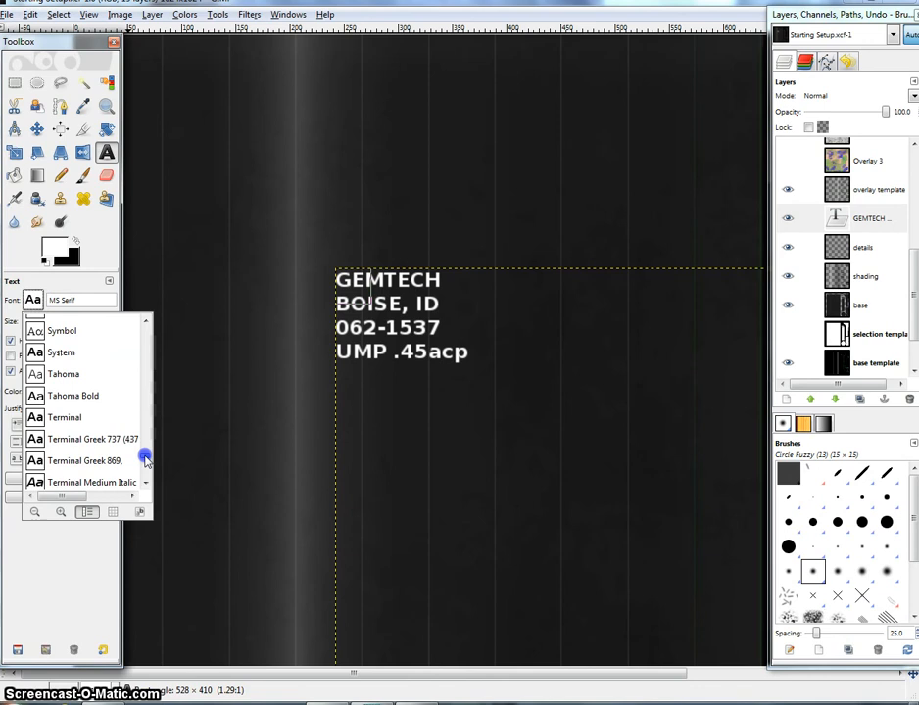
click(114, 440)
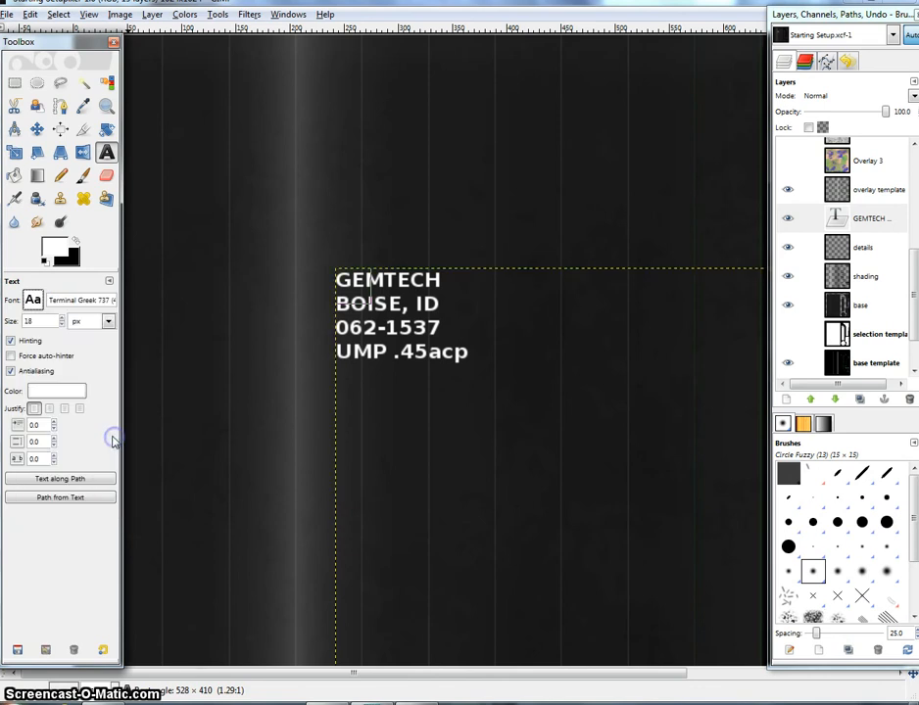
click(34, 299)
drag(148, 455, 148, 423)
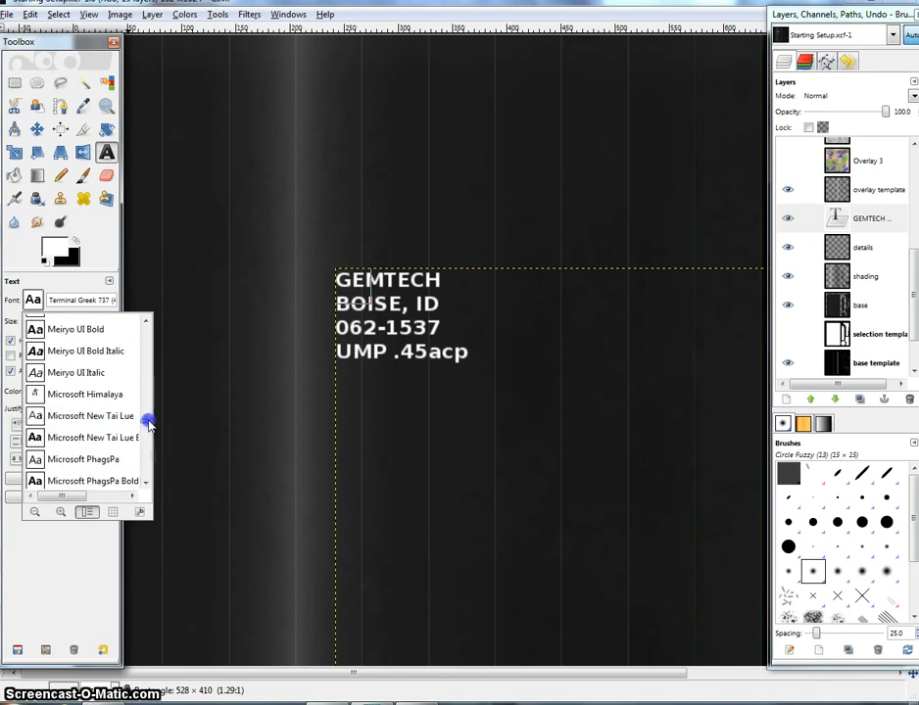
double_click(79, 439)
key(ctrl+z)
drag(397, 276, 414, 249)
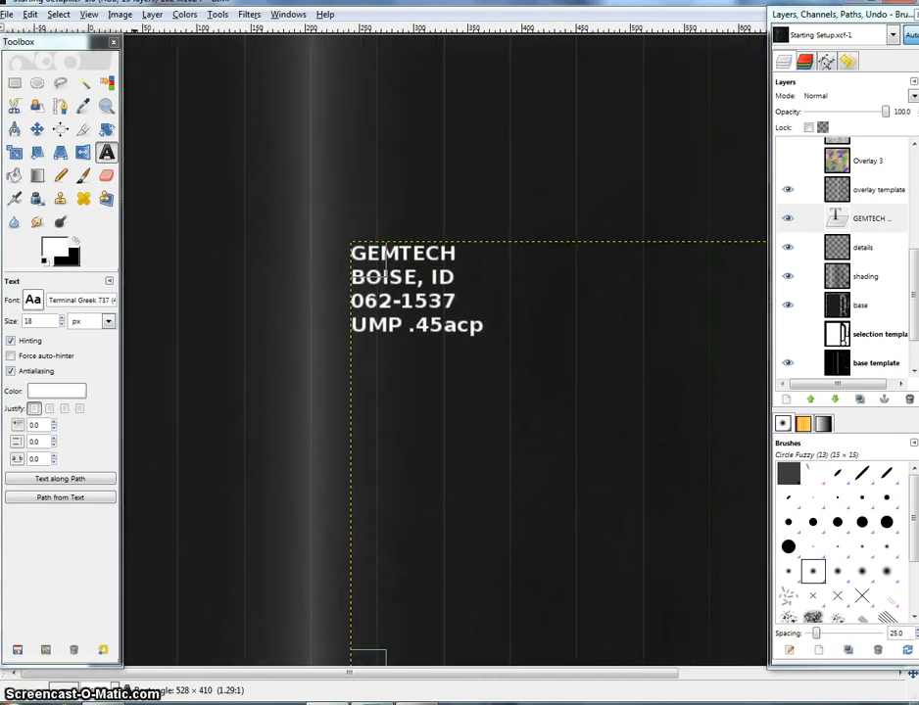
Step: Select a rectangle about 209 × 148 px around the marking text and copy it from the text layer
key(r)
key(alt+Tab)
key(alt+Tab)
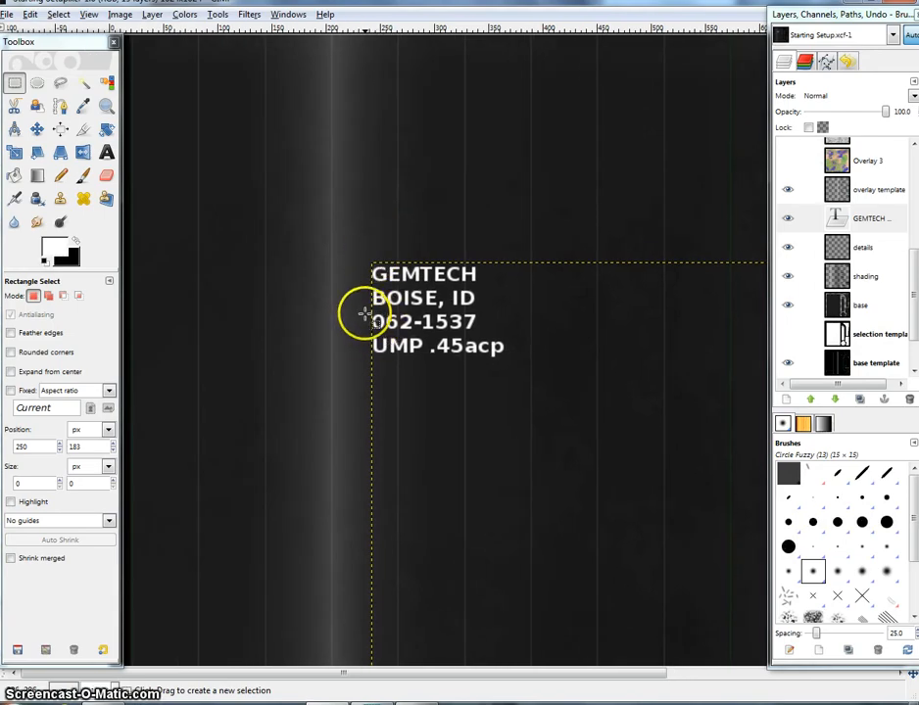
drag(337, 218, 565, 377)
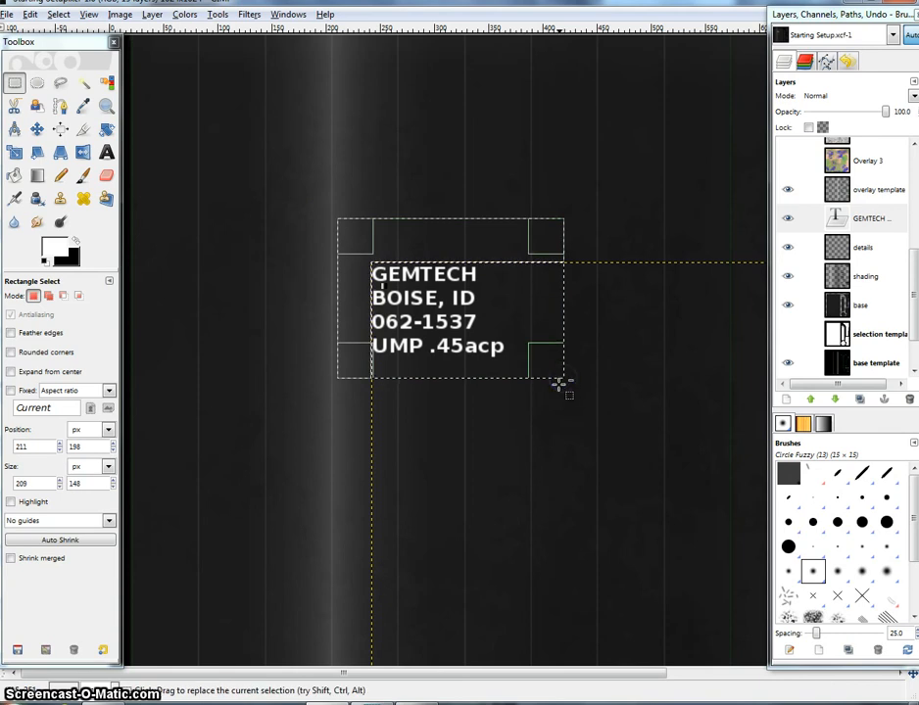
key(ctrl+c)
Step: Hide the GEMTECH text layer, paste the copied marking onto the details layer, move it further right and anchor it
click(788, 219)
click(839, 252)
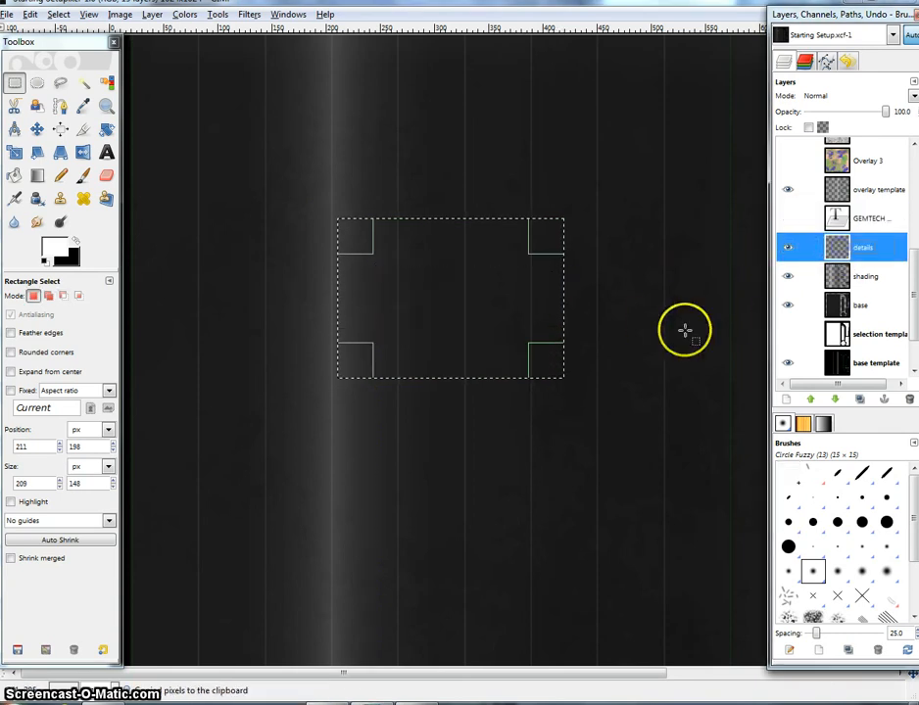
key(ctrl+v)
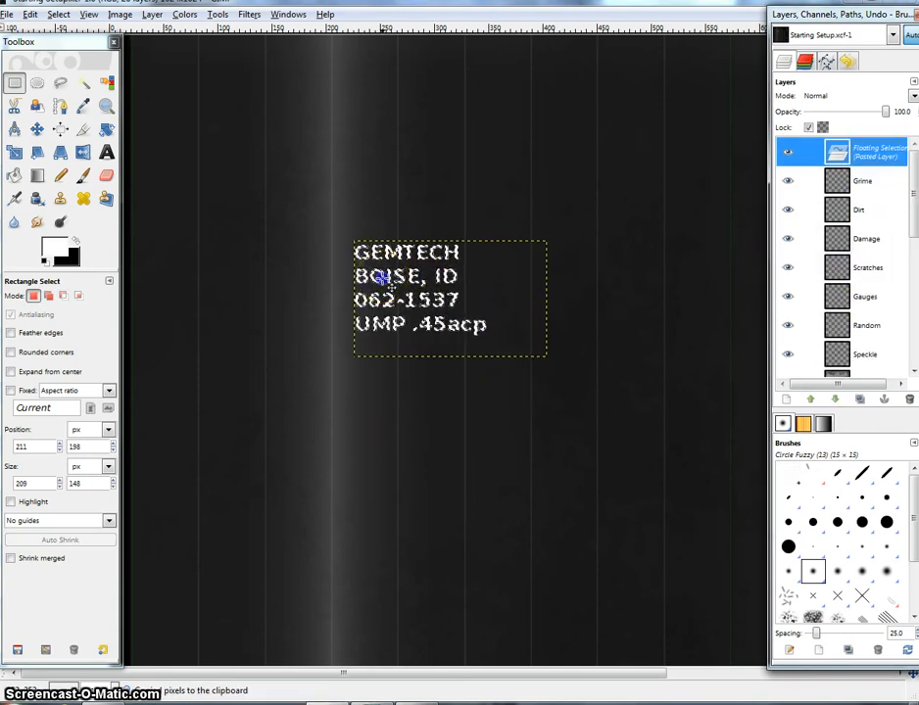
drag(383, 279, 524, 301)
click(532, 208)
Step: Select the UMP .45acp line with a rectangle about 144 × 49 px and shift it left to centre it under the other lines
drag(562, 202, 469, 214)
ctrl+scroll(464, 260, up, 1)
drag(362, 372, 568, 440)
right_click(478, 395)
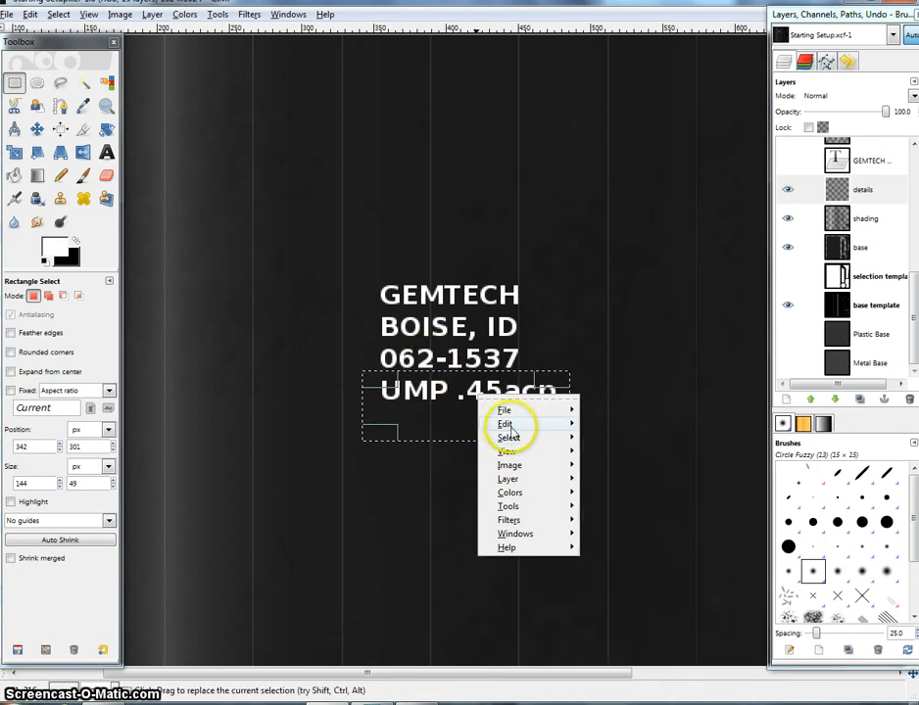
mouse_move(538, 438)
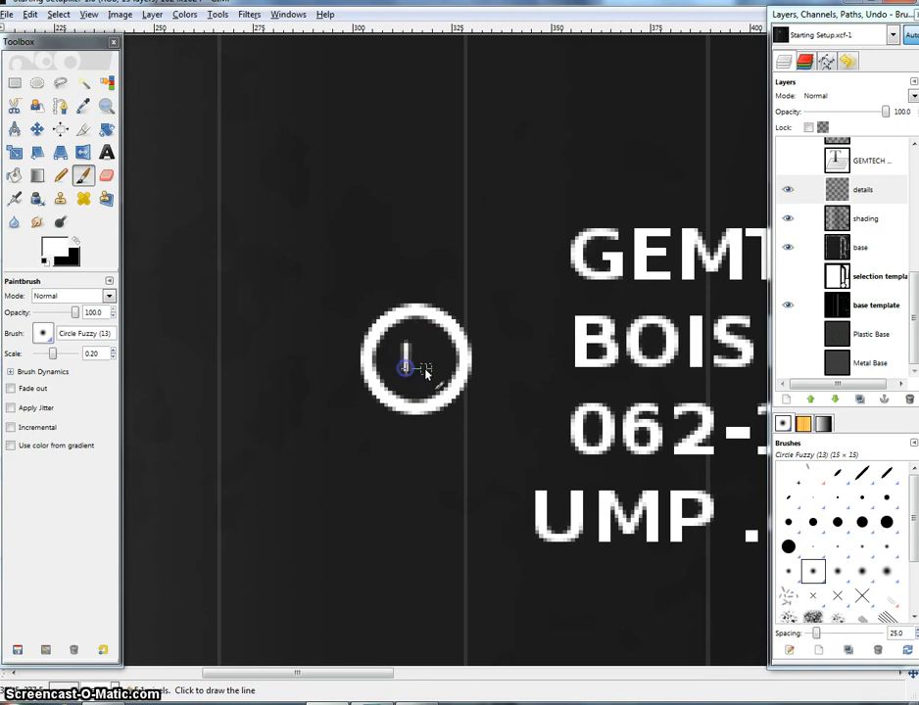
Step: Try to paint a small square inside the circle emblem with straight Paintbrush lines
shift+click(434, 370)
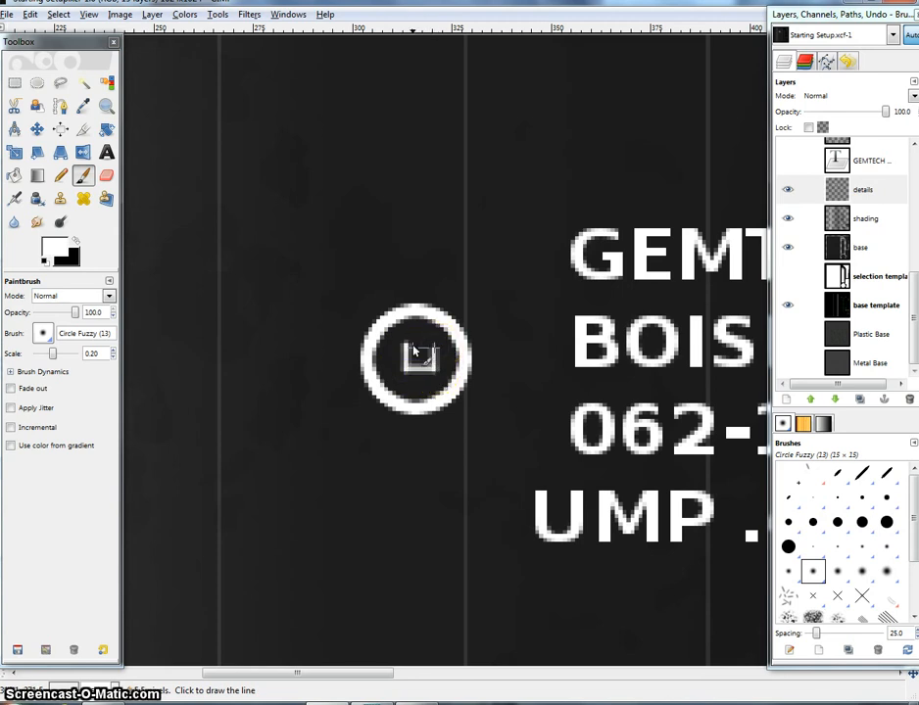
key(ctrl+z)
key(ctrl+z)
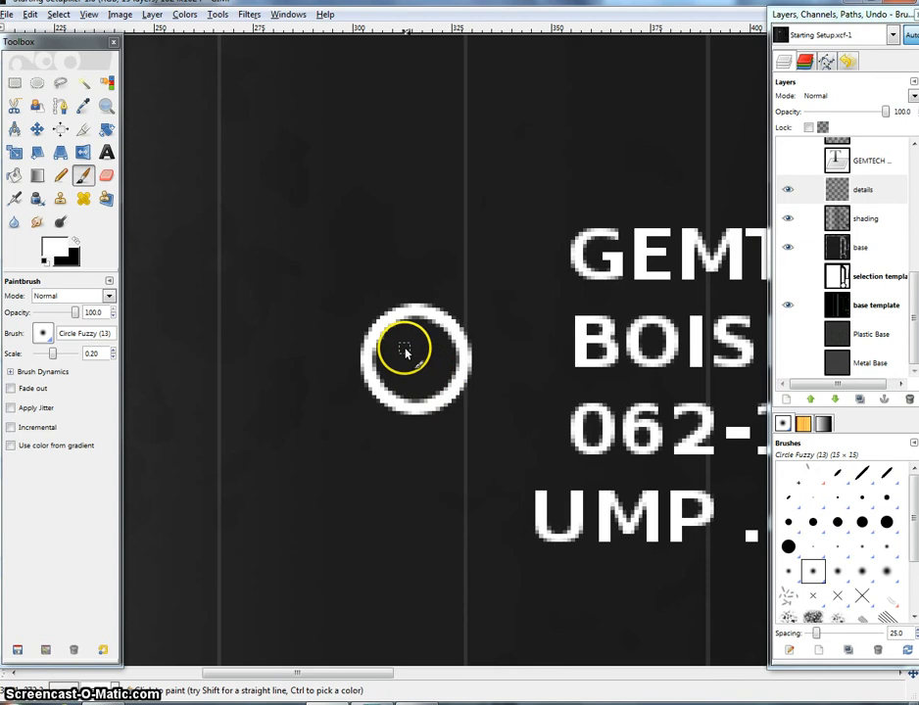
Step: Select an 8 × 8 px square centred inside the circle emblem and fill it with white
click(14, 82)
drag(295, 172, 323, 201)
drag(393, 343, 431, 376)
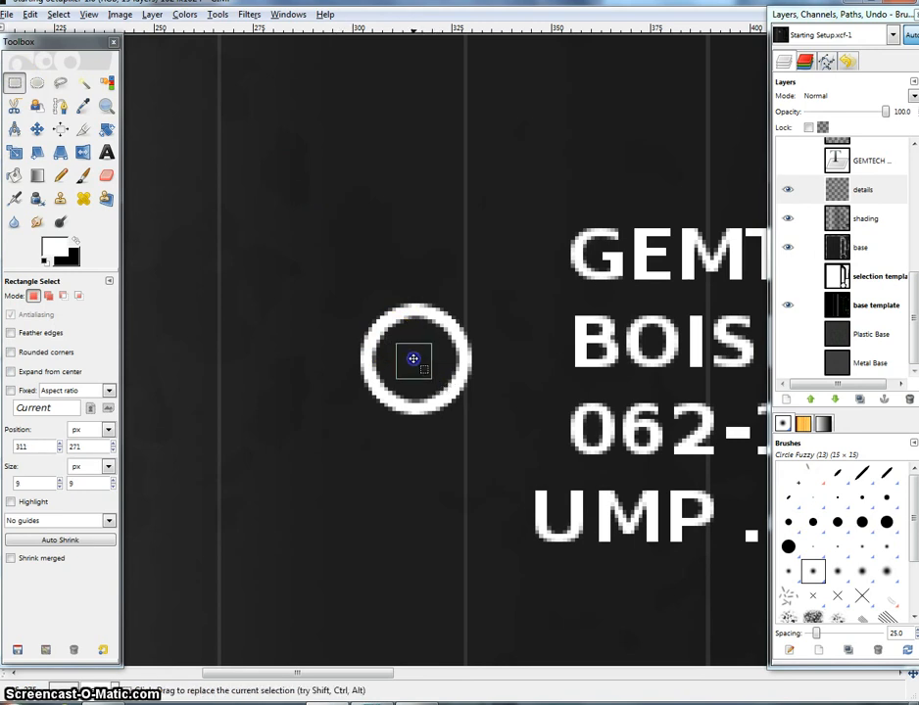
drag(429, 372, 431, 370)
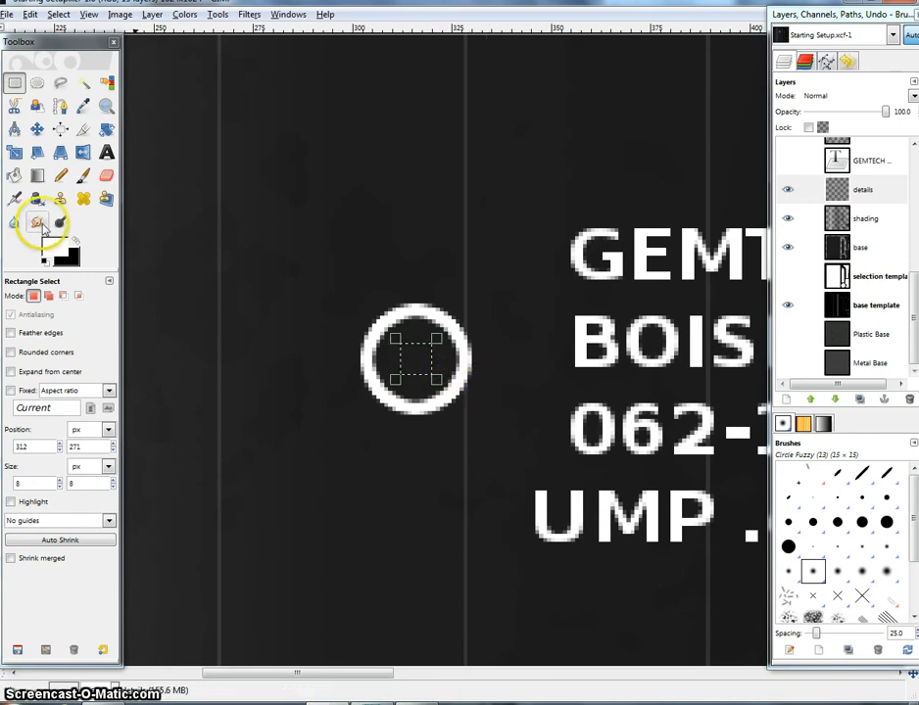
click(14, 176)
click(402, 355)
Step: Shrink the selection inside the white square and delete its contents, leaving a thin square outline in the circle emblem
right_click(435, 354)
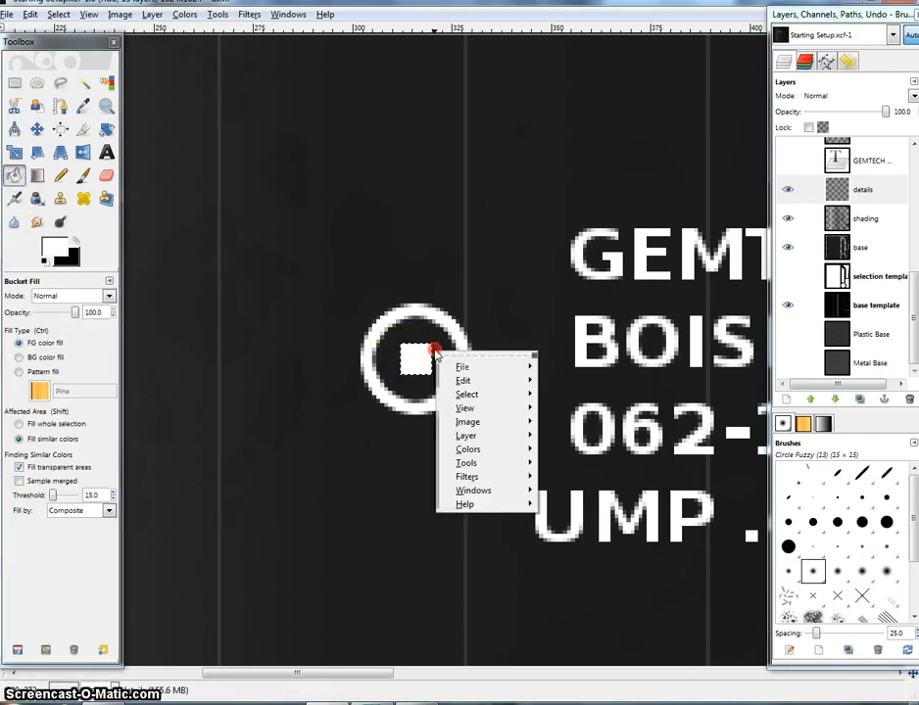
mouse_move(467, 394)
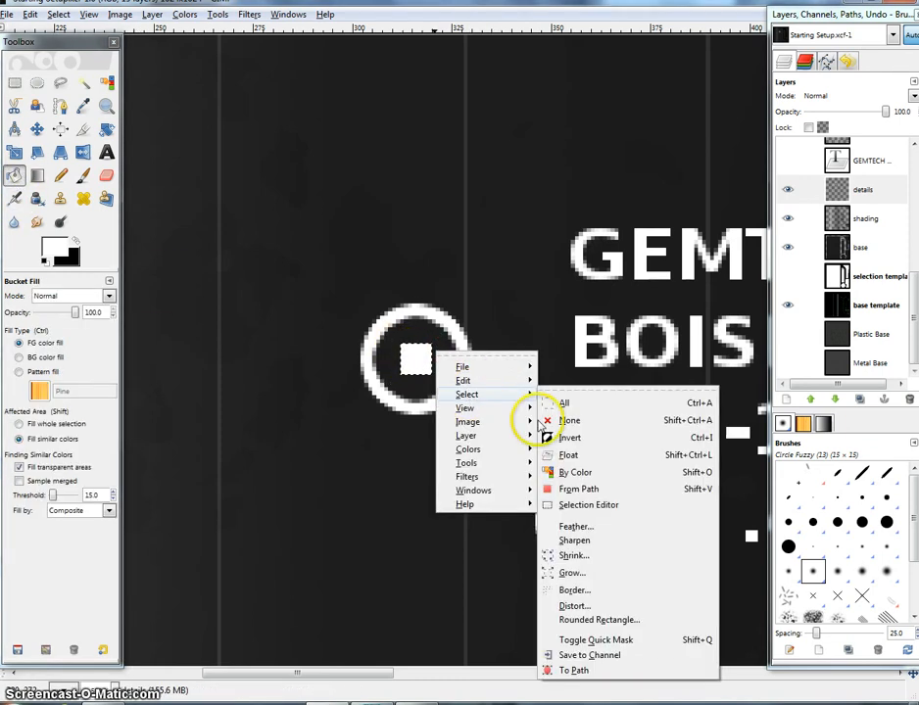
click(573, 555)
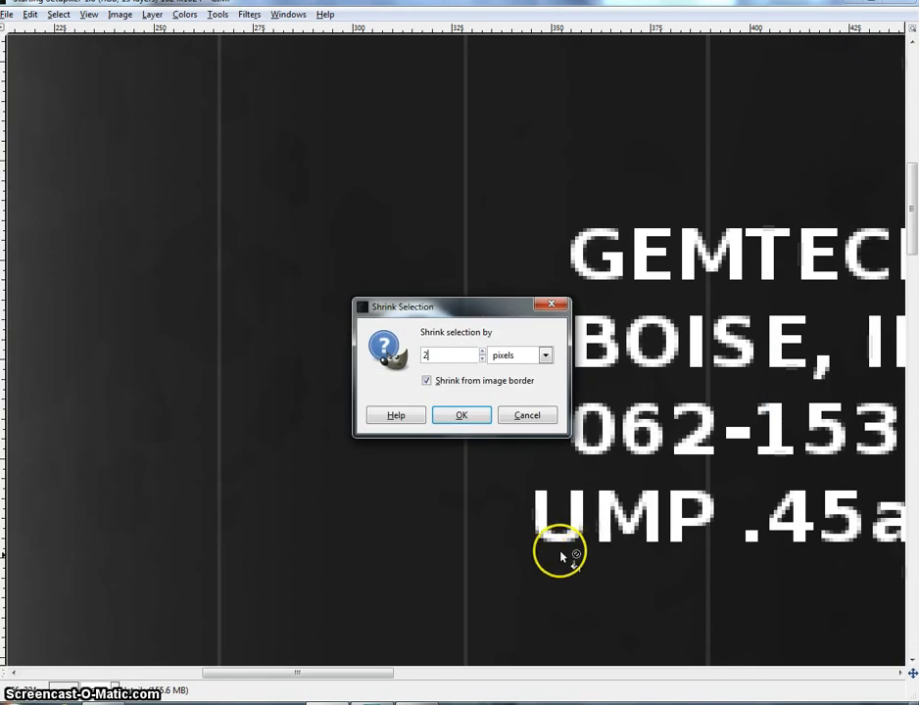
drag(482, 304, 597, 300)
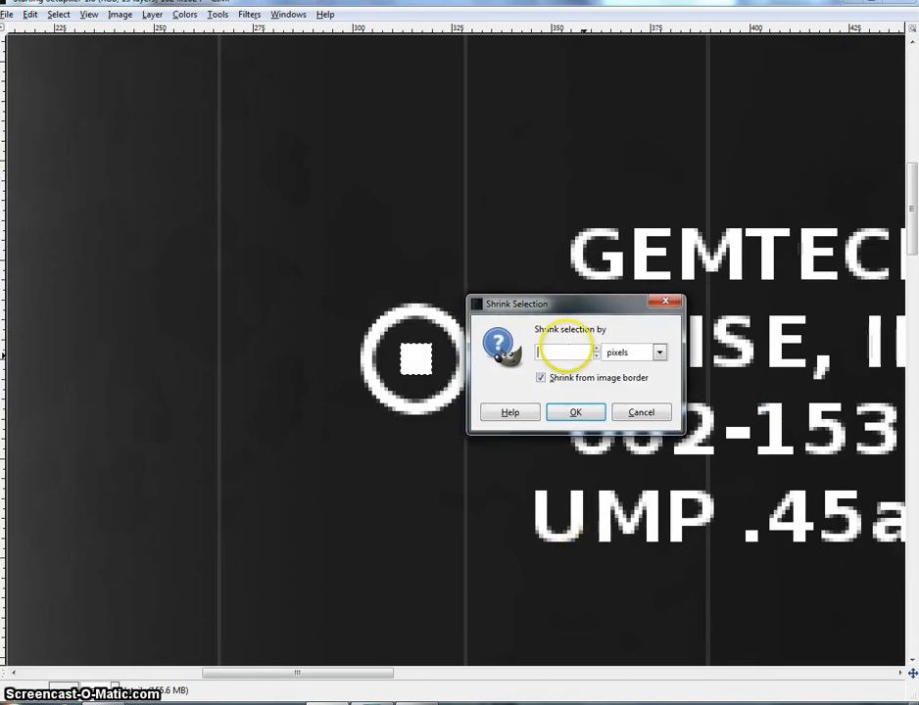
key(Return)
key(Delete)
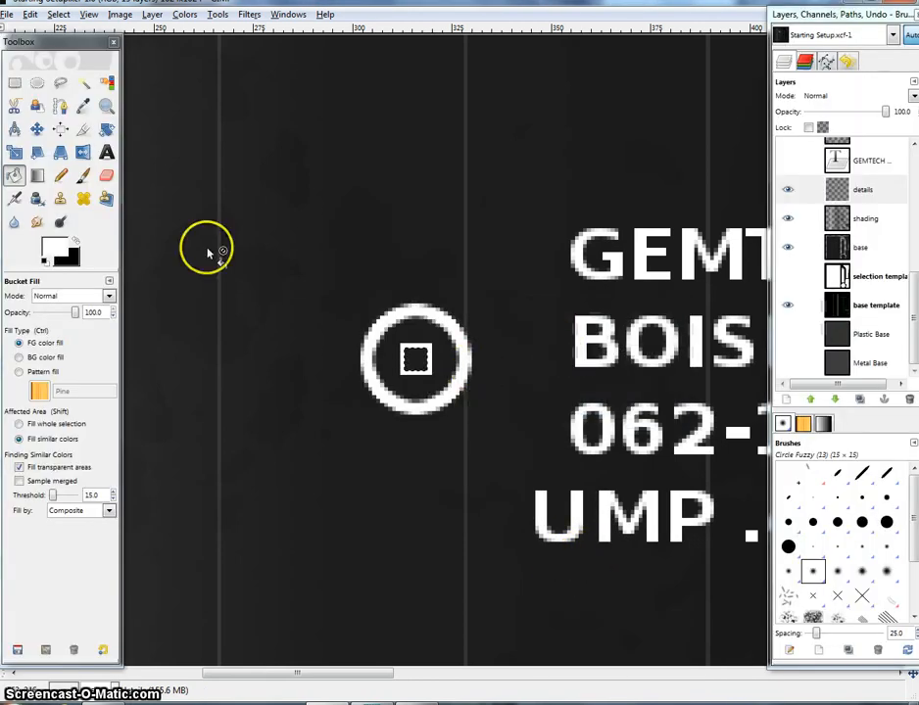
Step: Clear the selection and paint straight diagonal Paintbrush spokes from the square's corners to the circle emblem's ring
key(p)
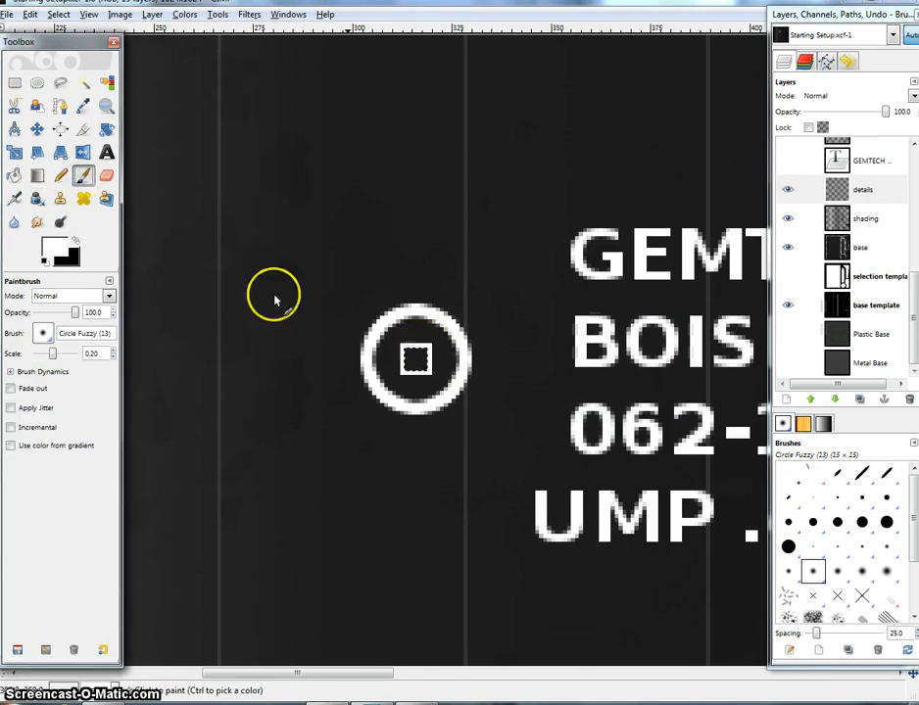
click(15, 83)
click(235, 179)
click(83, 175)
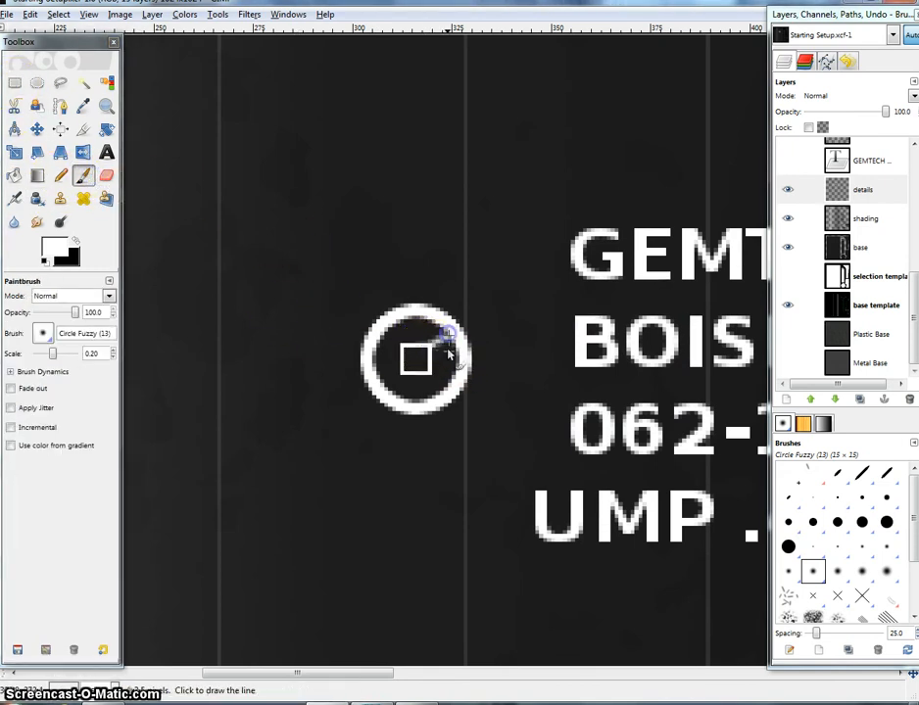
shift+click(402, 381)
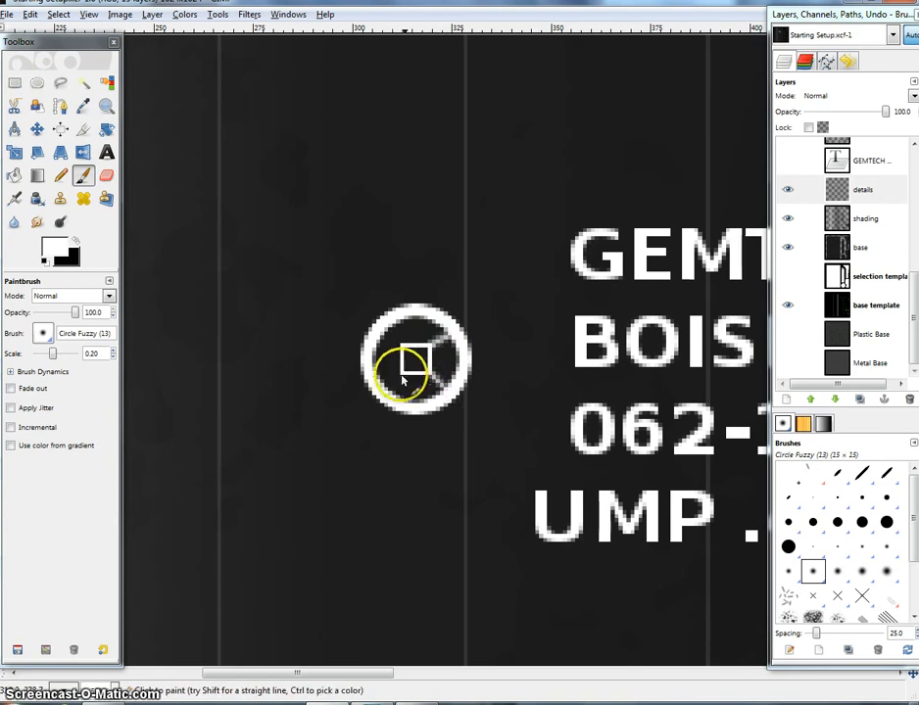
click(402, 355)
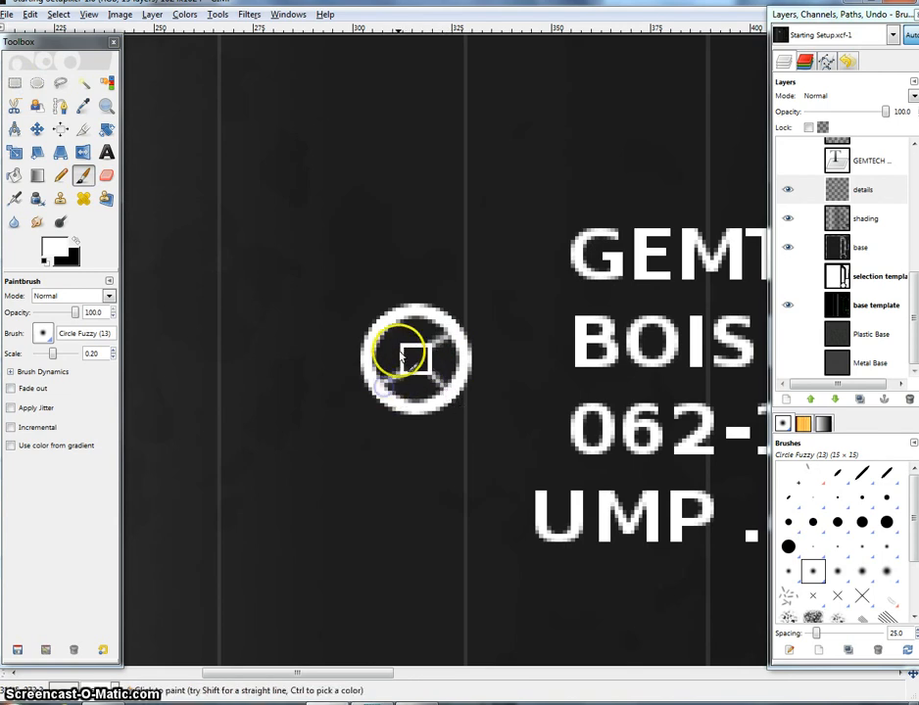
shift+click(385, 335)
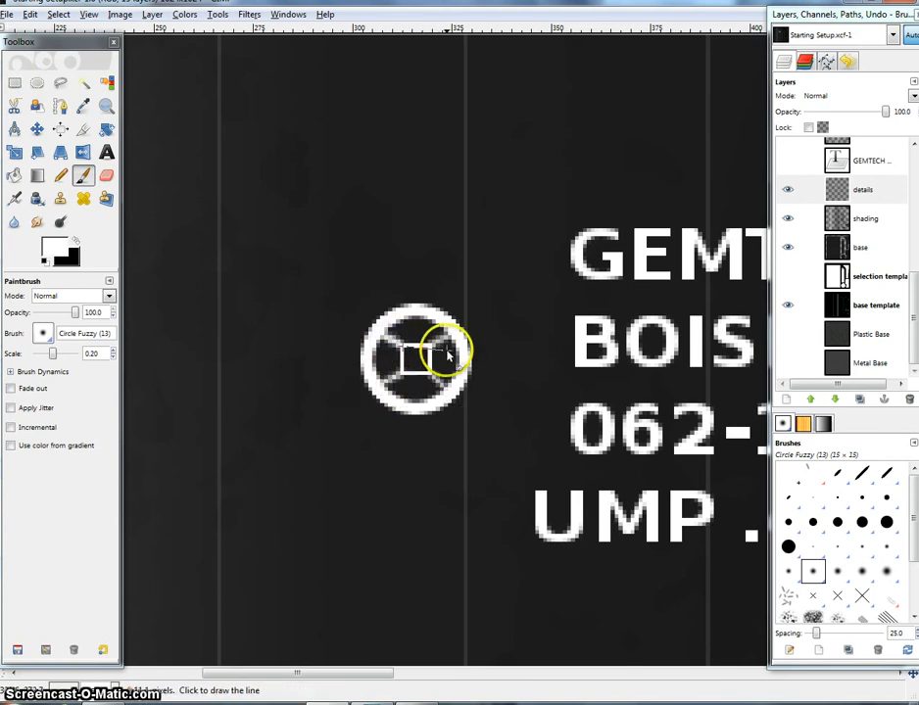
Step: Thicken the spokes around the square's corners with short brush lines, and compare the emblem with the UMP .45 supressor reference photo
click(432, 340)
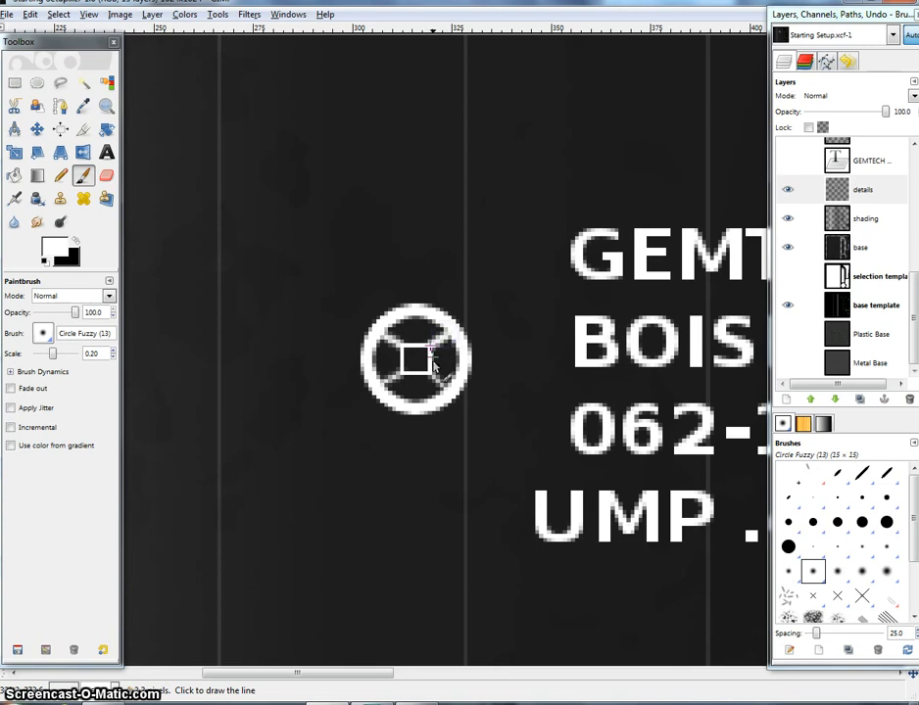
click(432, 374)
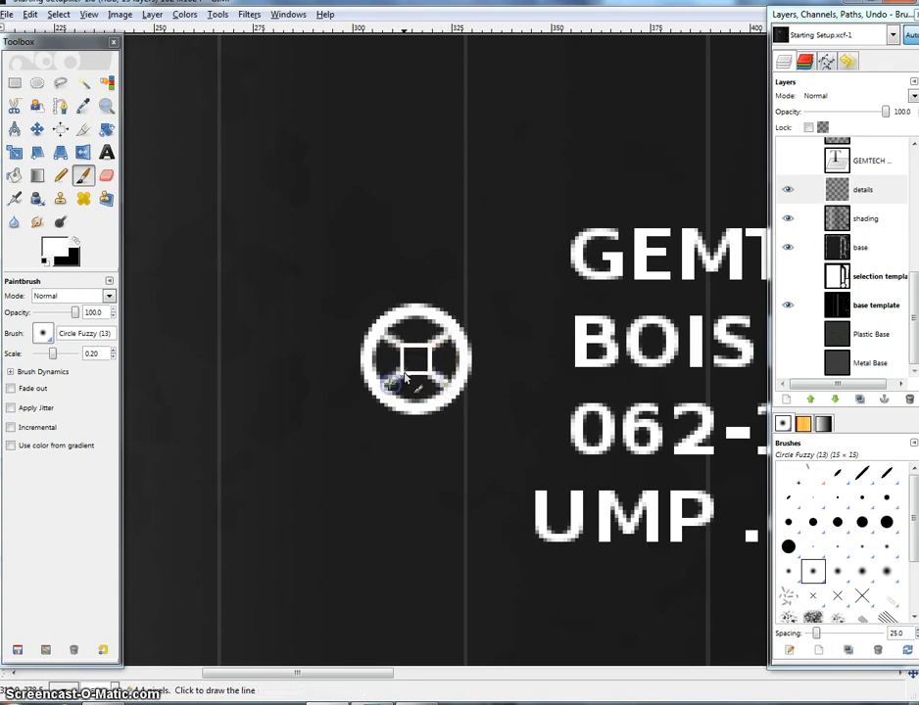
shift+click(383, 388)
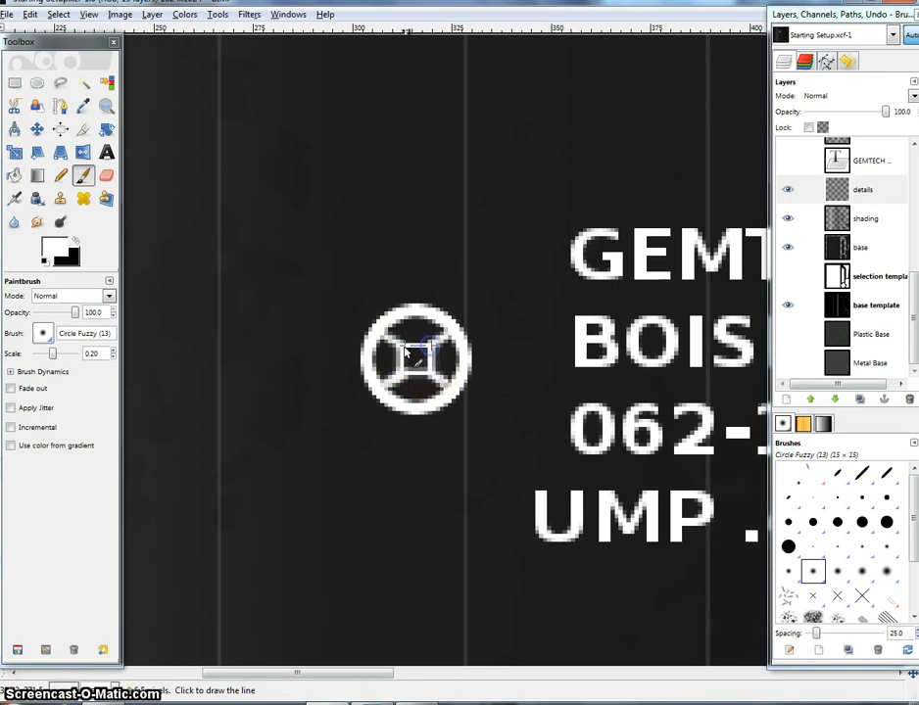
scroll(498, 359, down, 2)
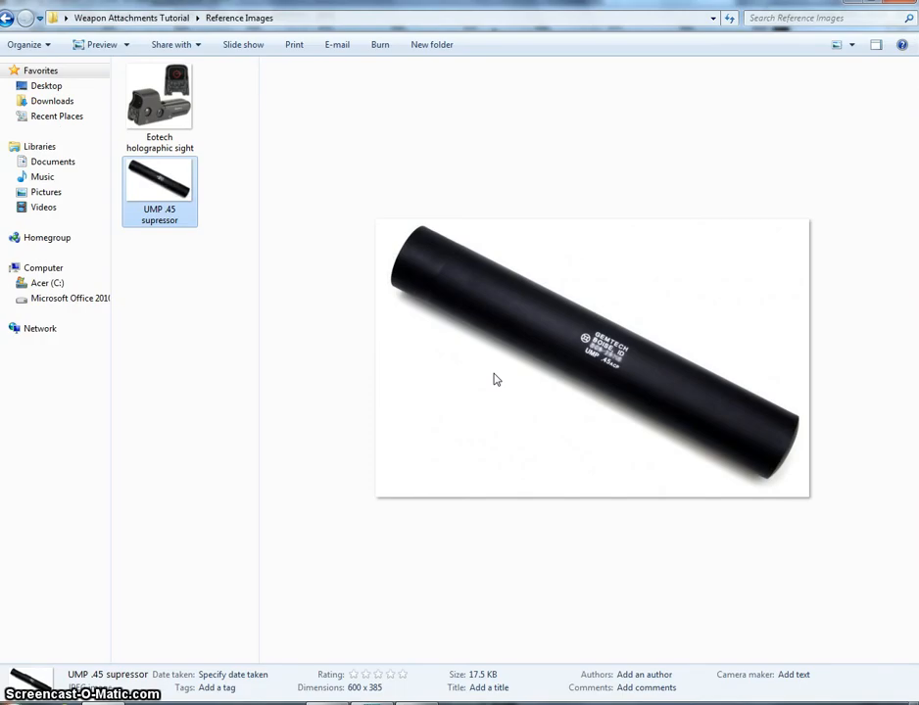
key(alt+Tab)
Step: Select the circle emblem with a 43 × 40 px rectangle, cut and paste it, move it closer to the text lines and anchor it
click(17, 84)
drag(372, 310, 495, 422)
drag(509, 381, 480, 382)
key(ctrl+x)
key(ctrl+v)
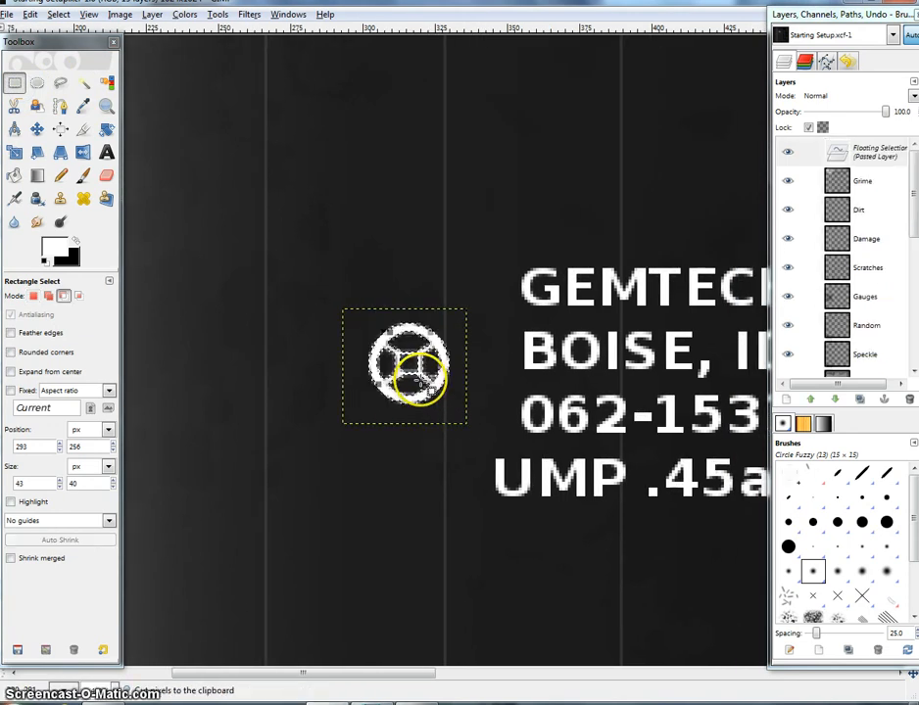
drag(374, 376, 413, 388)
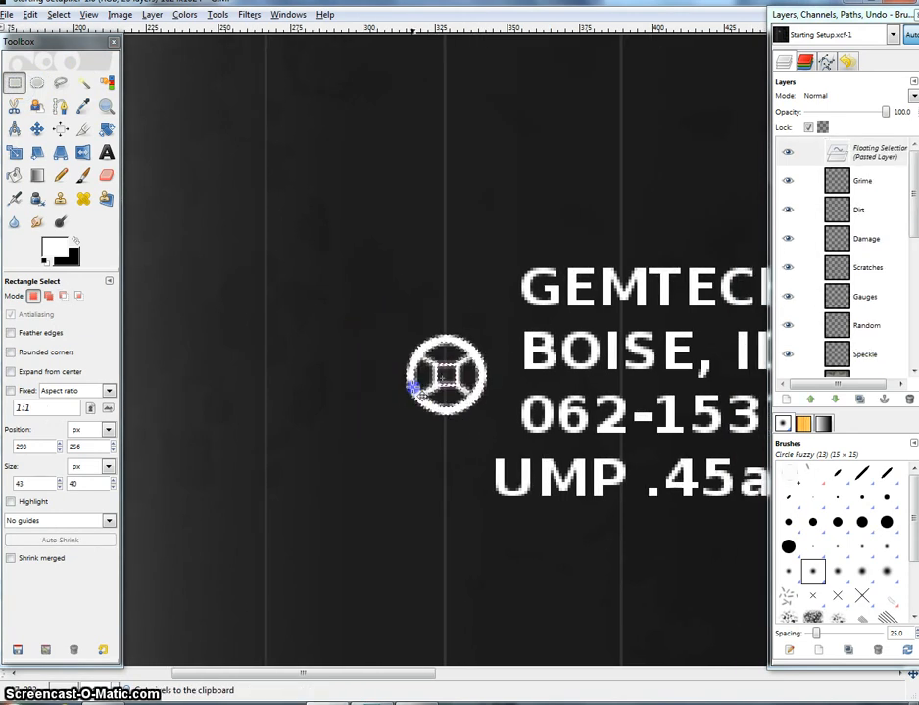
click(485, 276)
drag(564, 278, 451, 286)
Step: Select the emblem and all text lines with a 229 × 148 px rectangle, and cut and paste them as a floating selection
scroll(438, 268, down, 2)
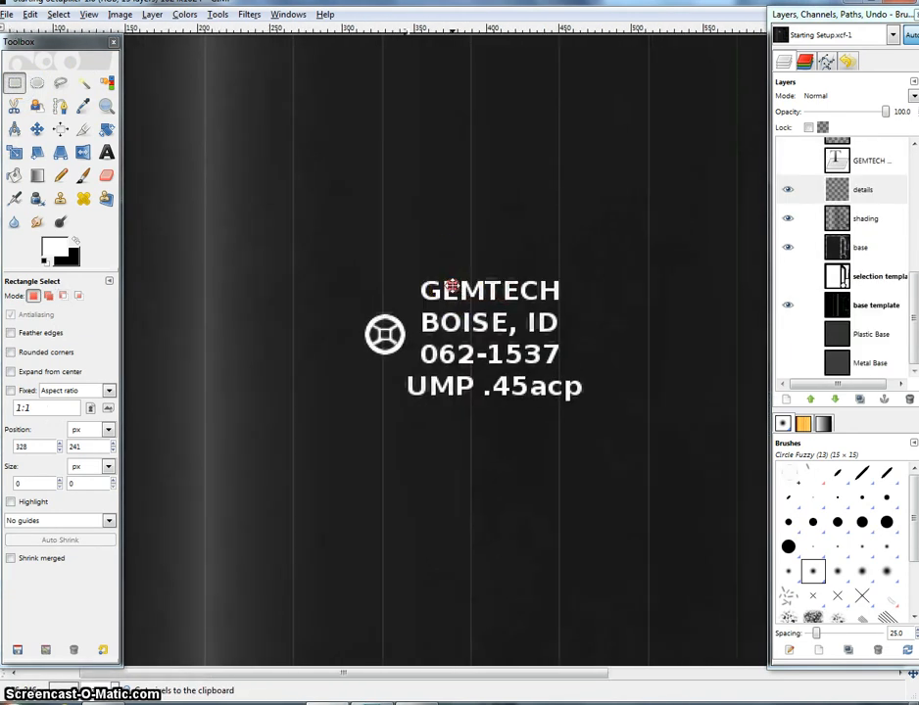
drag(321, 240, 651, 453)
drag(519, 366, 553, 420)
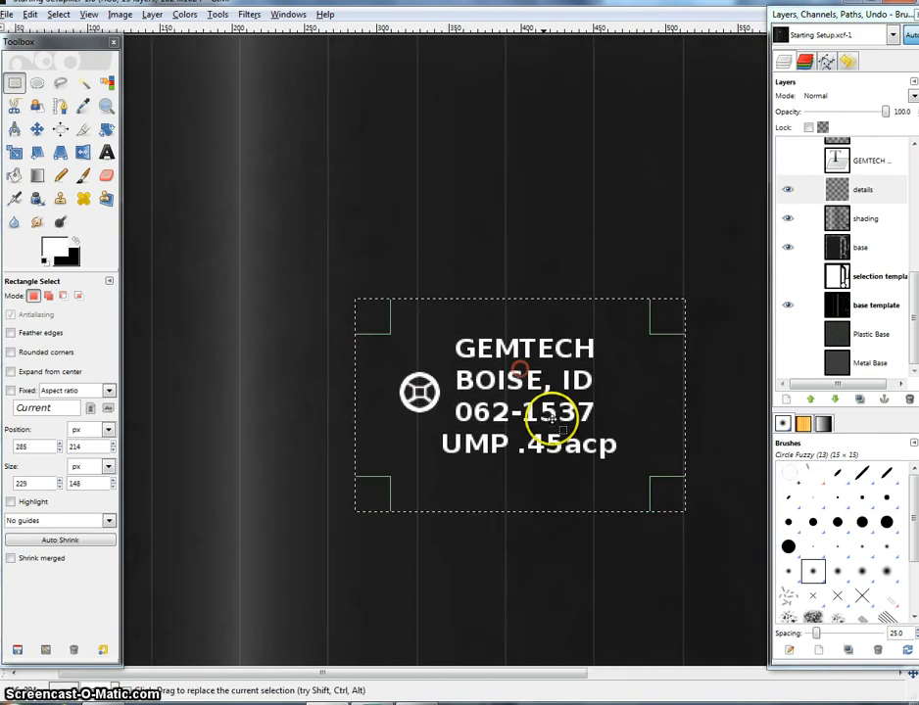
scroll(535, 404, down, 2)
drag(634, 370, 677, 360)
drag(455, 349, 521, 295)
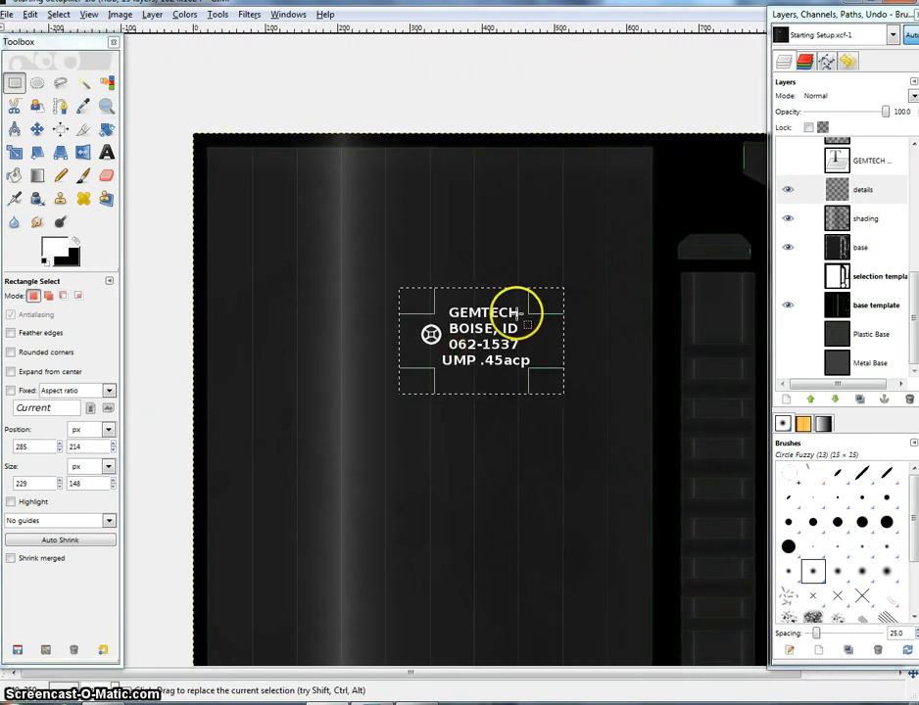
key(ctrl+x)
key(ctrl+v)
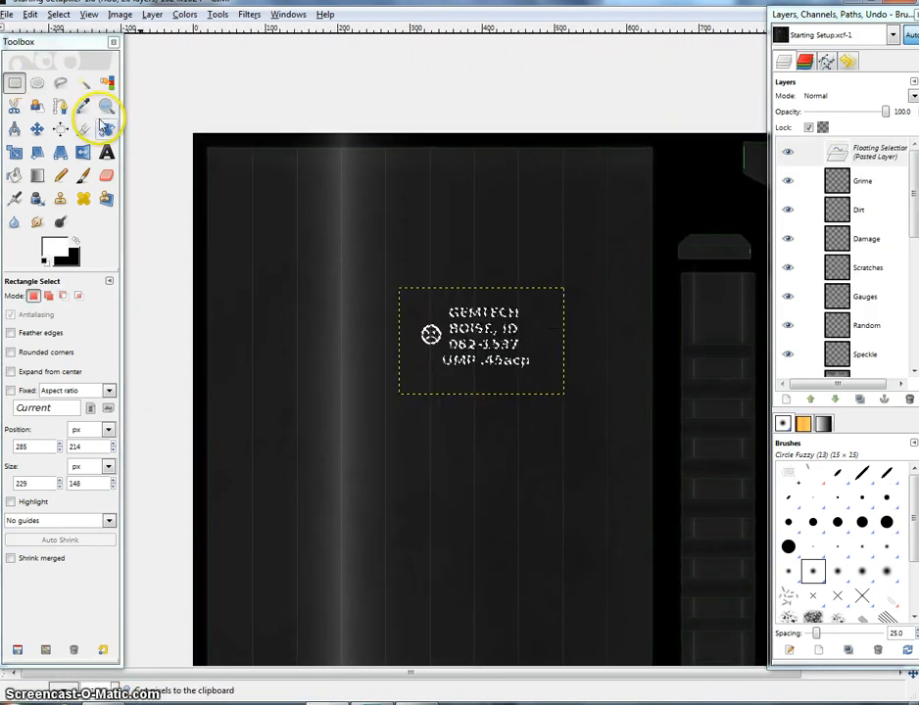
Step: Rotate the floating marking by -90 degrees
click(105, 127)
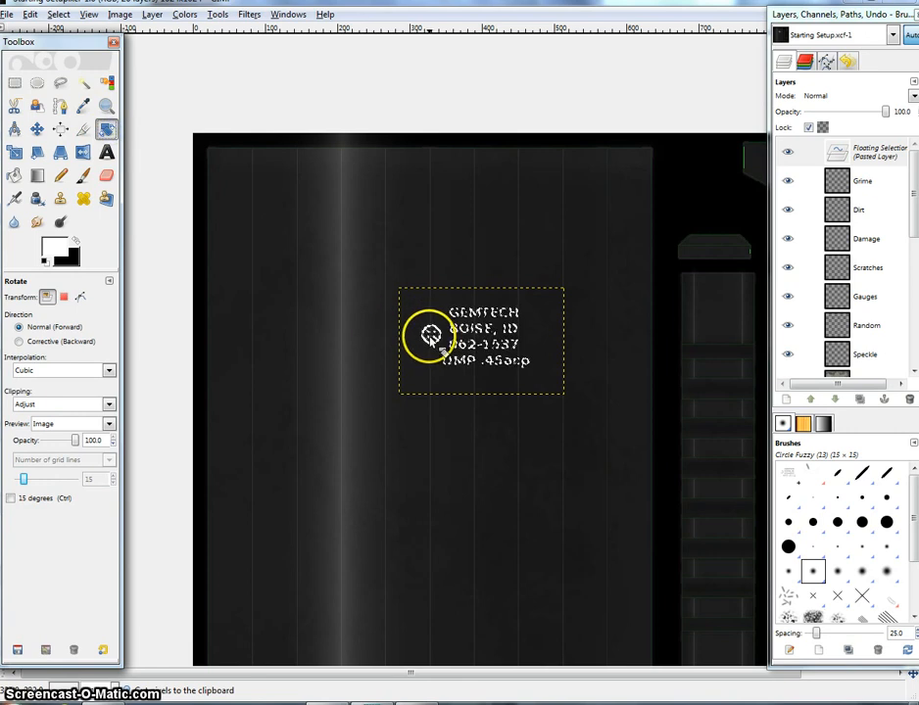
click(431, 336)
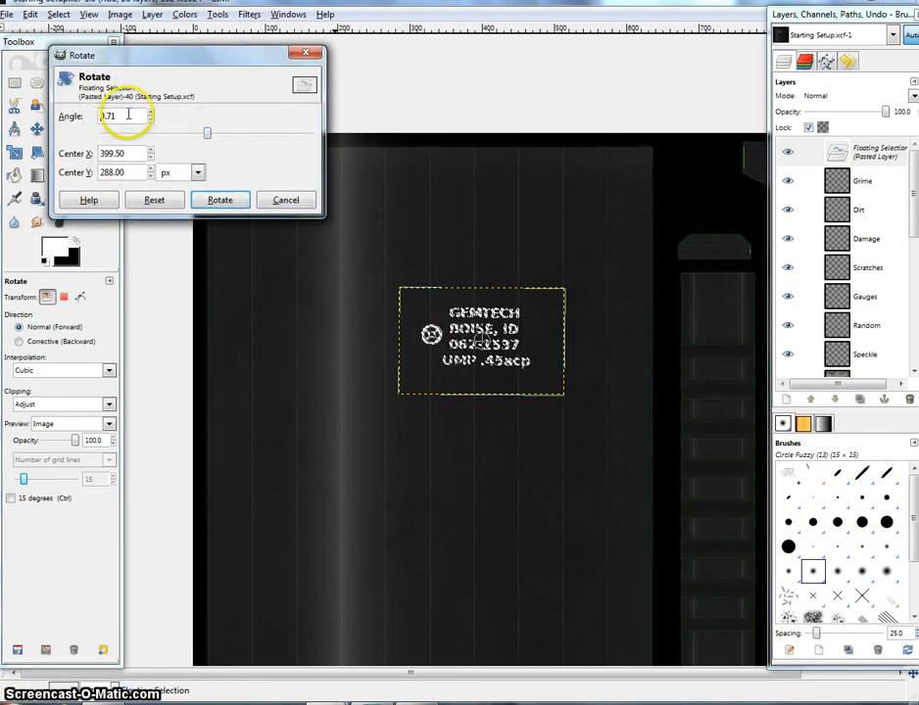
key(Return)
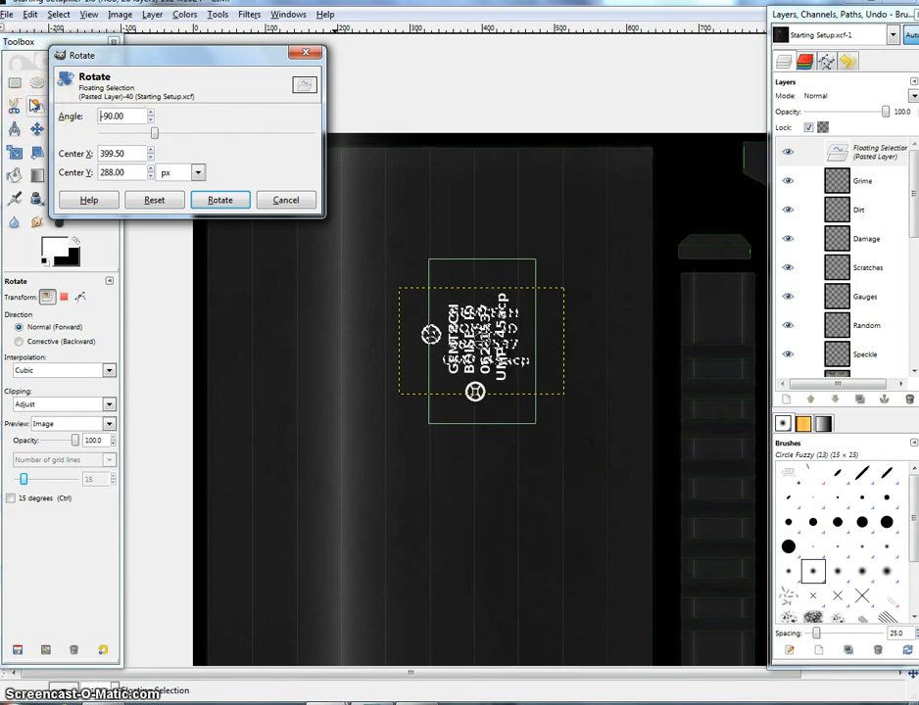
click(219, 197)
Step: Move the rotated marking down to the middle of the suppressor body beside the highlight, anchor it, and check the reference photo
click(36, 128)
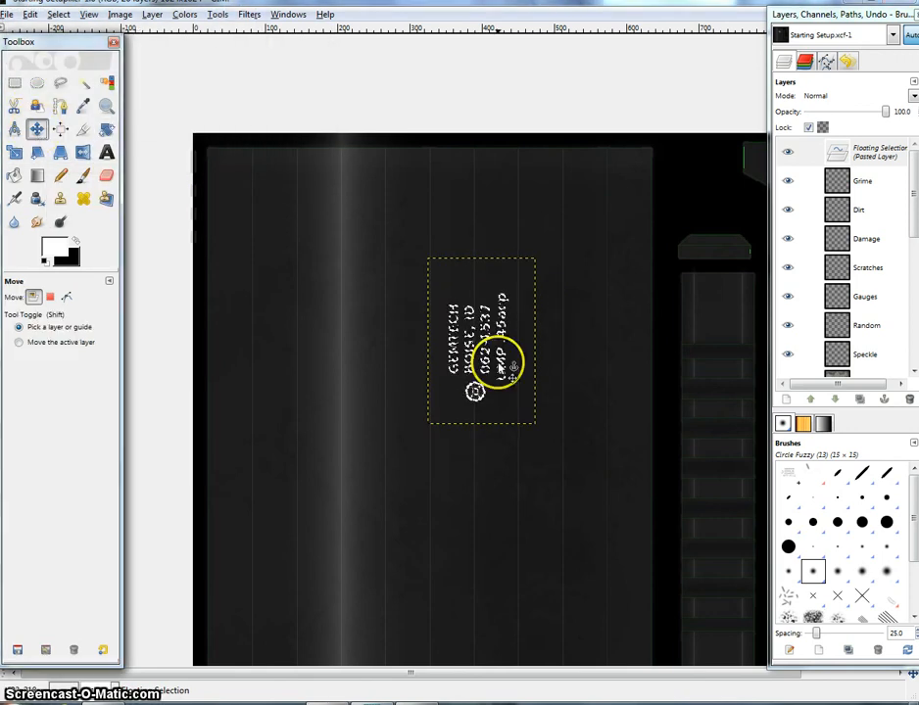
drag(466, 385, 451, 263)
scroll(474, 226, down, 1)
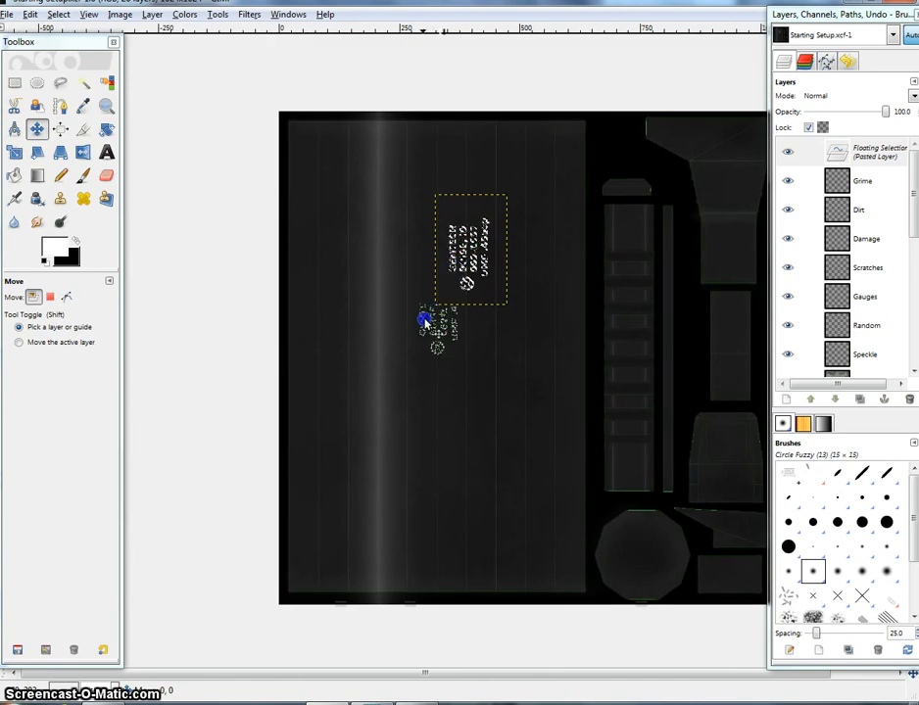
drag(425, 321, 425, 345)
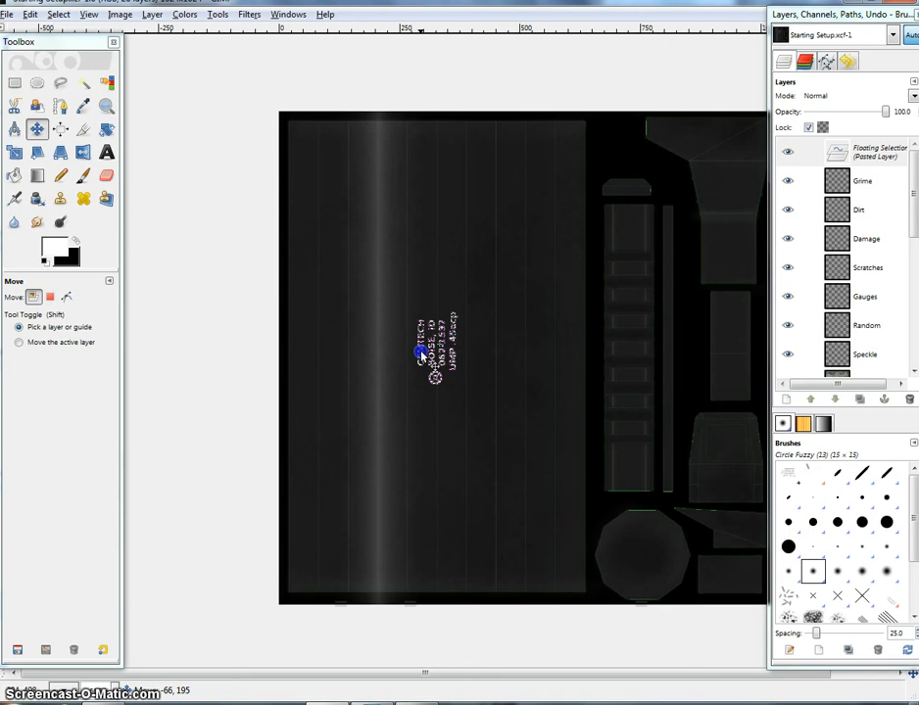
drag(421, 355, 420, 352)
click(514, 318)
key(alt+Tab)
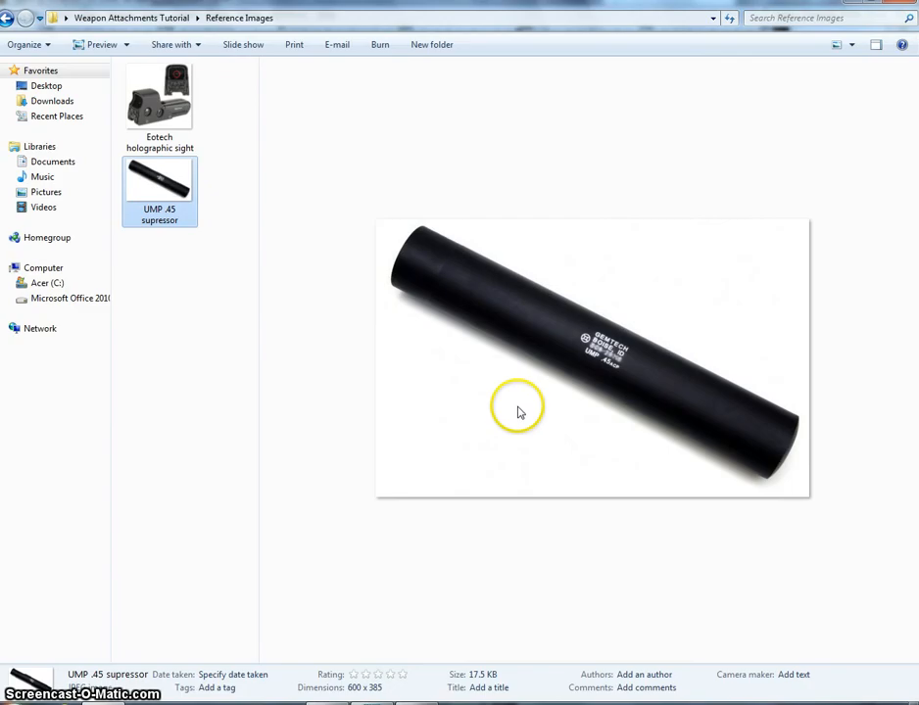
key(alt+Tab)
Step: Fade the emblem and text with an enlarged Circle Fuzzy (13) Eraser at 20% opacity
scroll(441, 277, up, 1)
drag(429, 229, 503, 197)
scroll(469, 250, up, 2)
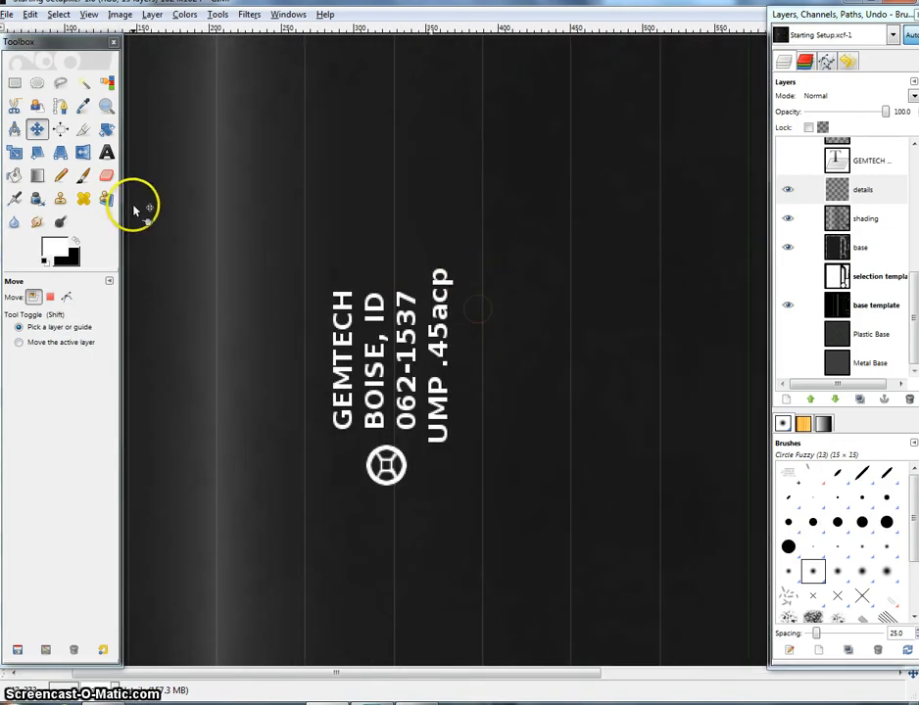
click(107, 176)
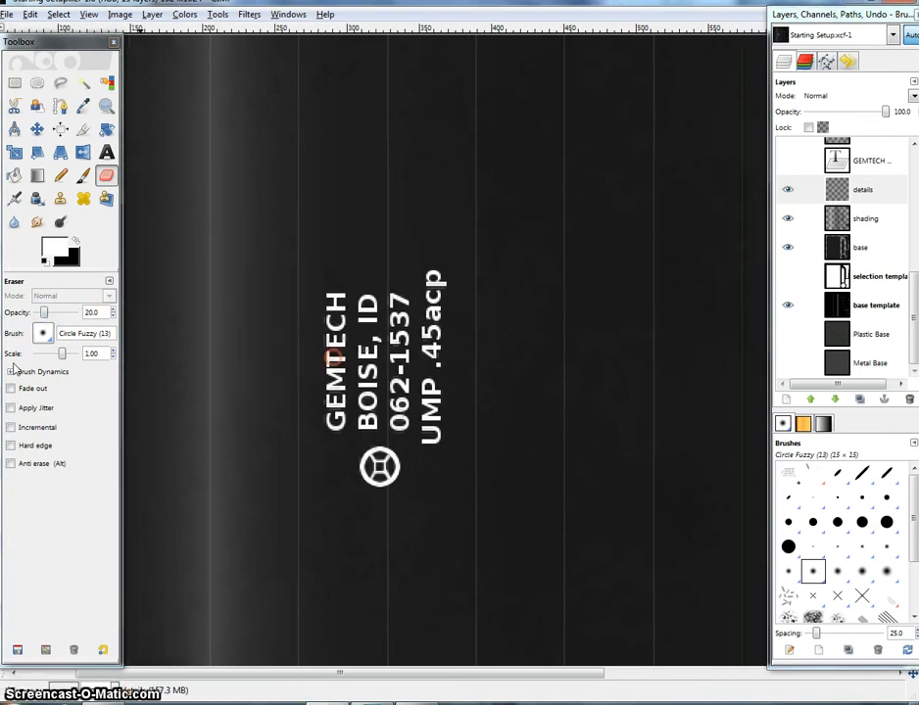
drag(62, 352, 82, 352)
mouse_move(348, 399)
mouse_down()
mouse_move(474, 356)
mouse_move(353, 484)
mouse_move(482, 309)
mouse_up()
mouse_move(237, 277)
mouse_down()
mouse_move(388, 350)
mouse_move(341, 338)
mouse_move(359, 261)
mouse_move(525, 321)
mouse_up()
click(414, 479)
Step: Soften the emblem and text with the Blur tool at scale 10.00 and rate 70.6, and save the image
click(13, 223)
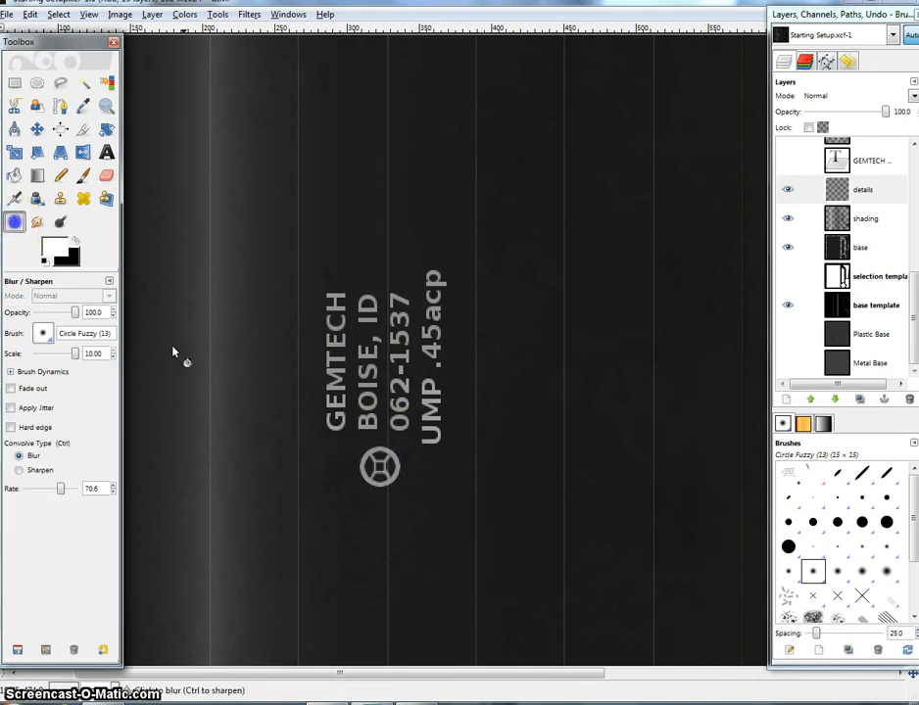
mouse_move(304, 331)
mouse_down()
mouse_move(310, 396)
mouse_move(470, 525)
mouse_move(466, 555)
mouse_move(458, 544)
mouse_move(524, 536)
mouse_move(554, 487)
mouse_move(490, 422)
mouse_up()
mouse_move(348, 370)
mouse_down()
mouse_move(334, 411)
mouse_move(366, 304)
mouse_move(324, 268)
mouse_move(330, 298)
mouse_up()
click(330, 298)
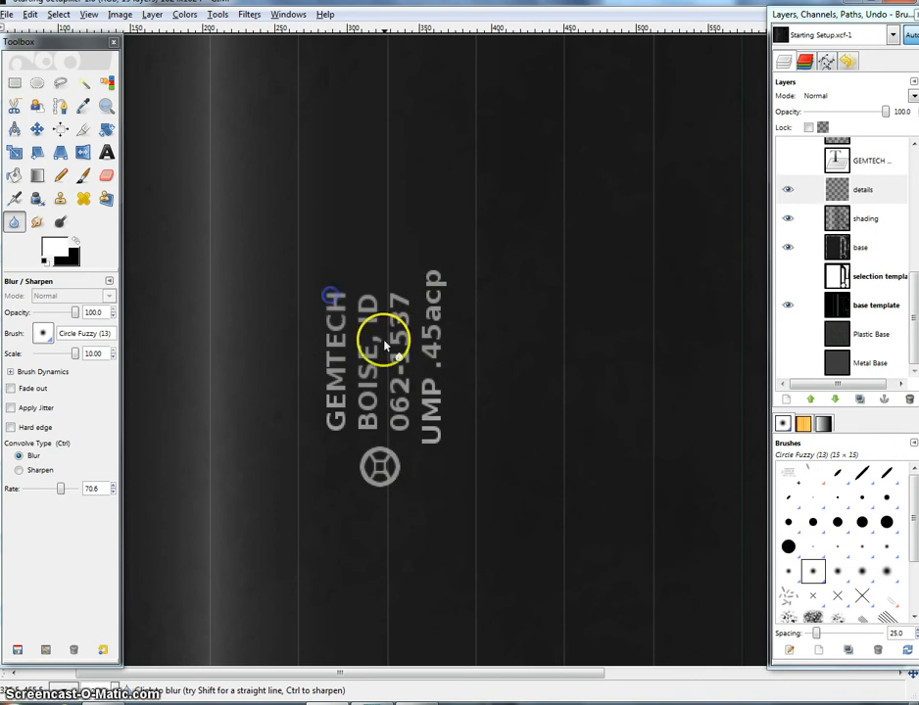
click(380, 466)
click(407, 504)
scroll(548, 418, down, 2)
scroll(604, 390, down, 2)
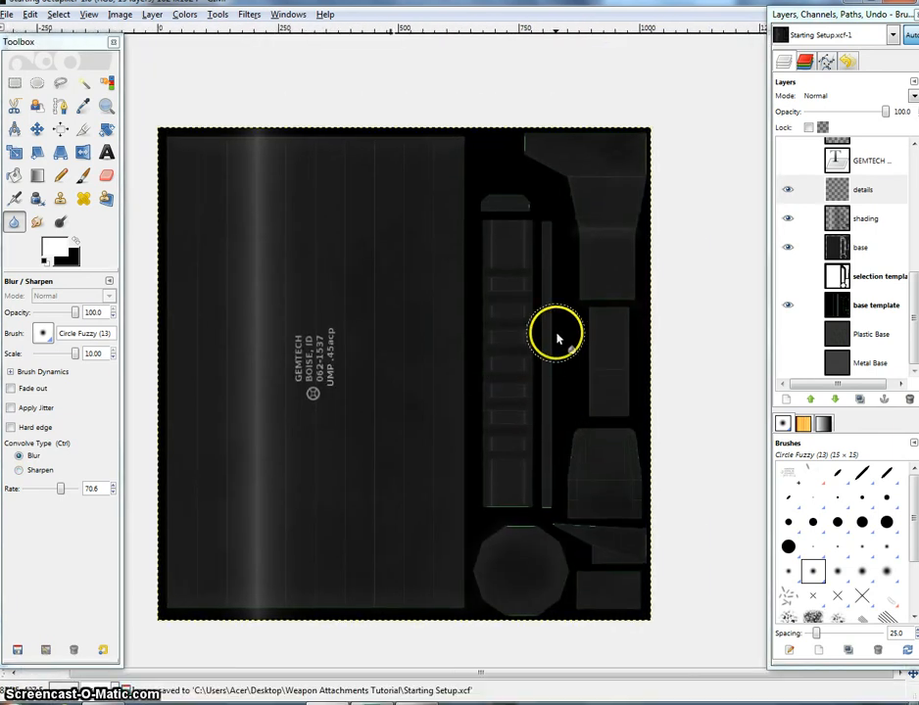
Step: Examine the sight's UV islands and the Eotech holographic sight reference photo
scroll(538, 341, up, 2)
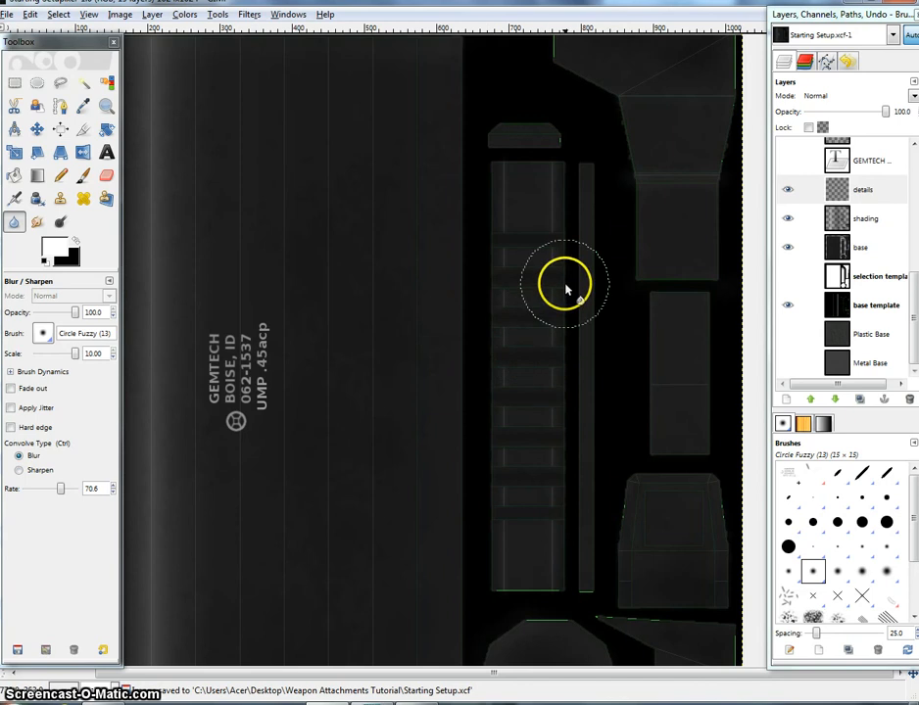
drag(566, 286, 440, 305)
key(alt+Tab)
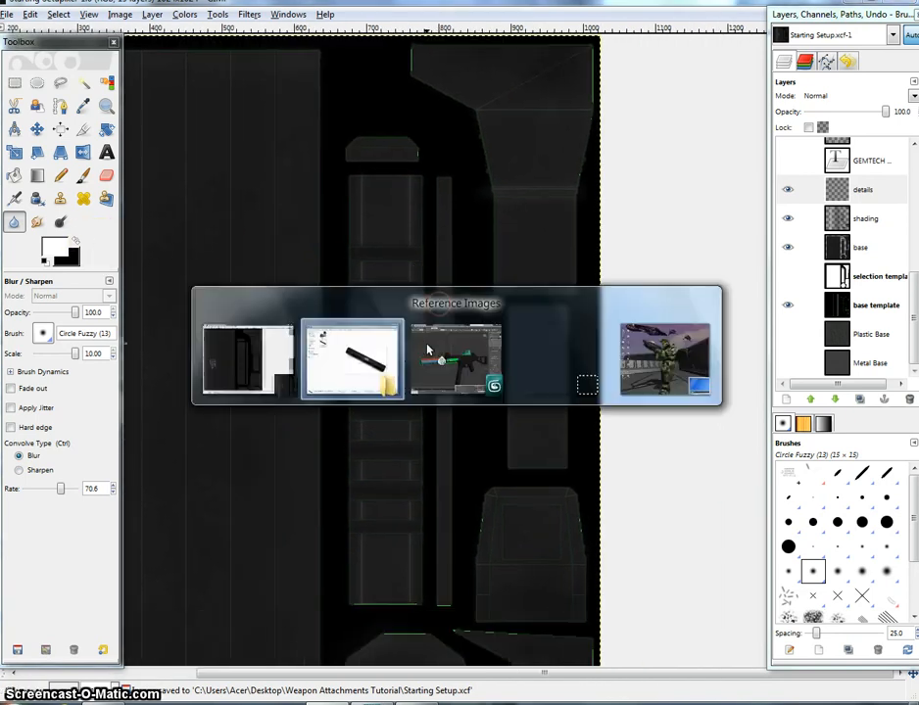
click(155, 103)
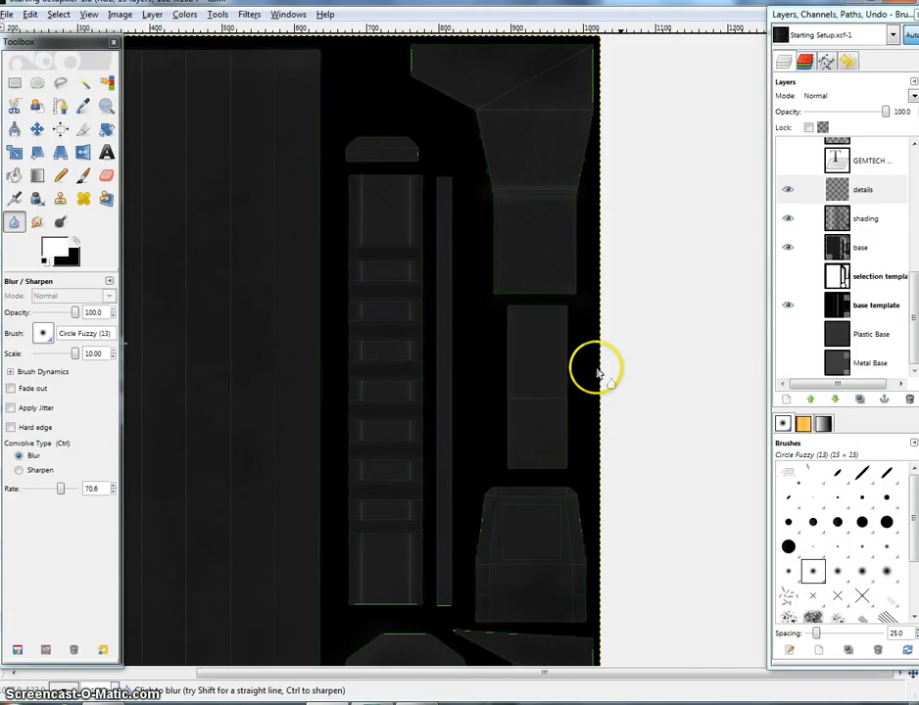
Step: Look over the sight's UV islands down to the lower edge of the texture and compare them with the reference images
scroll(568, 334, down, 3)
scroll(520, 392, up, 5)
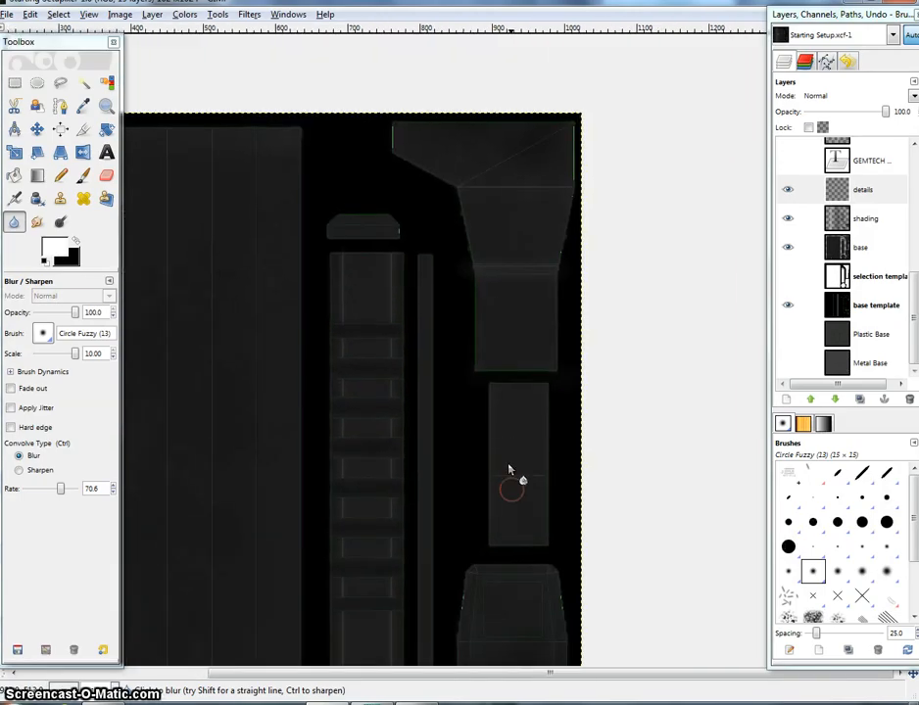
scroll(510, 472, left, 3)
scroll(525, 349, down, 5)
scroll(599, 163, right, 3)
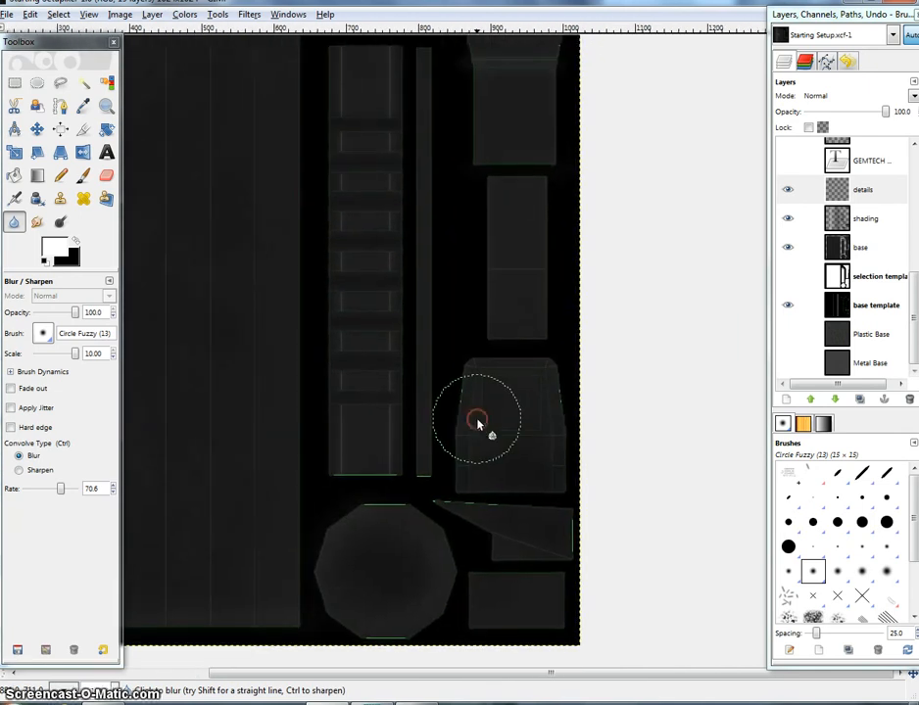
key(alt+Tab)
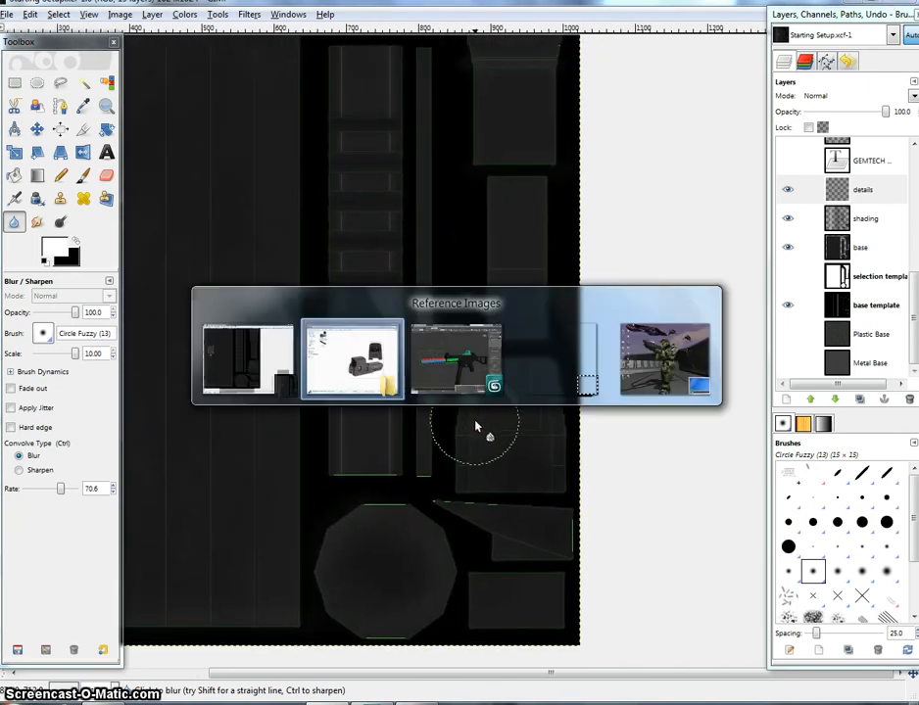
key(alt+Tab)
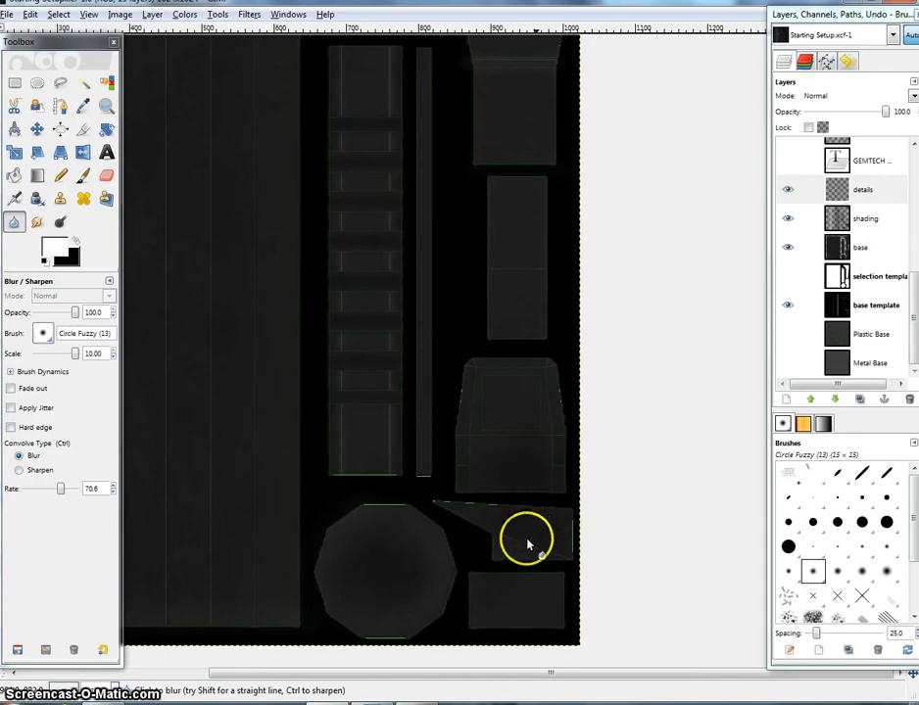
Step: Add white "EOtech" text in Terminal Greek 737 at 18 px on the wedge-shaped island near the texture's lower edge
scroll(529, 542, down, 2)
scroll(519, 412, up, 1)
click(106, 152)
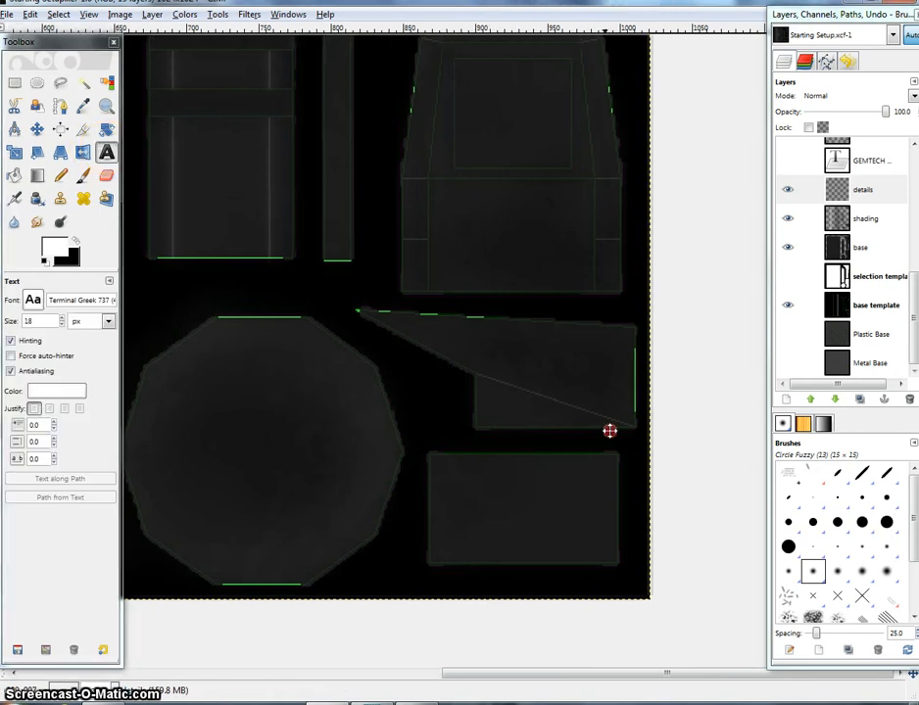
scroll(588, 426, right, 2)
scroll(550, 418, up, 2)
key(Tab)
drag(312, 262, 600, 416)
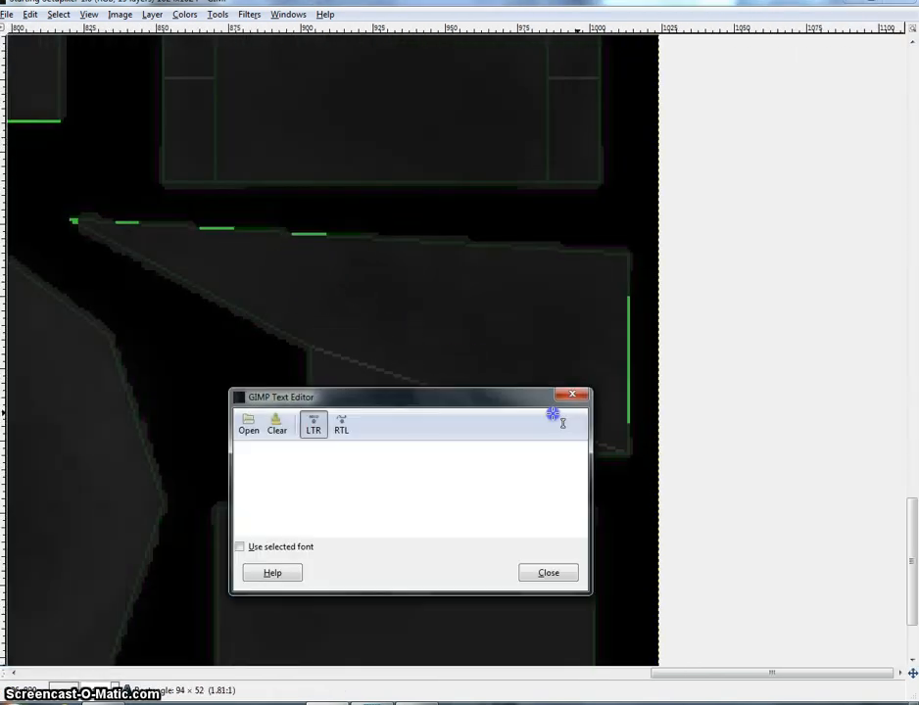
text(EO)
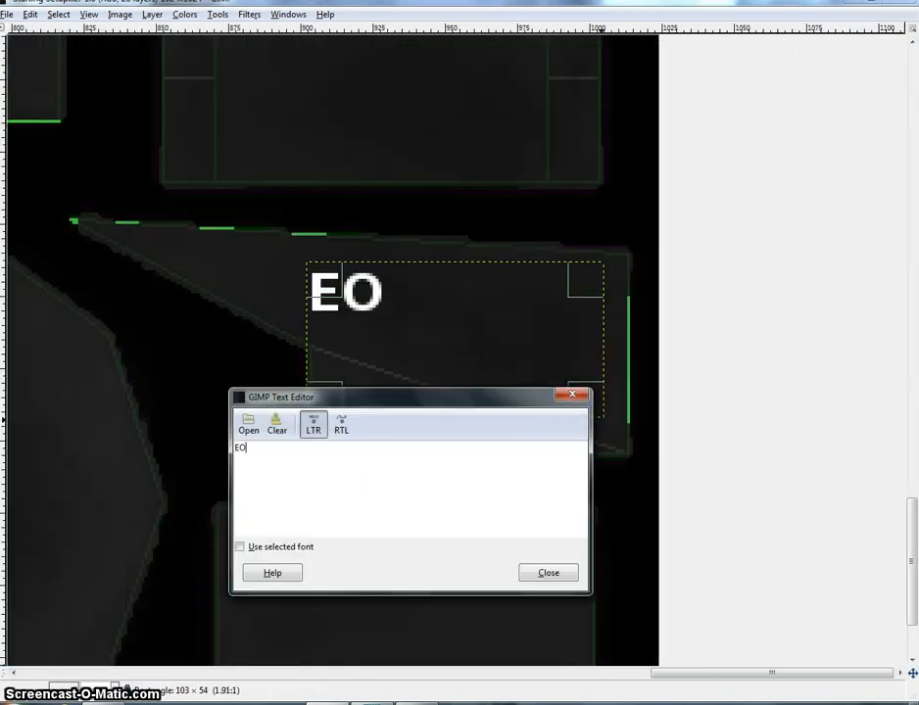
text(tech)
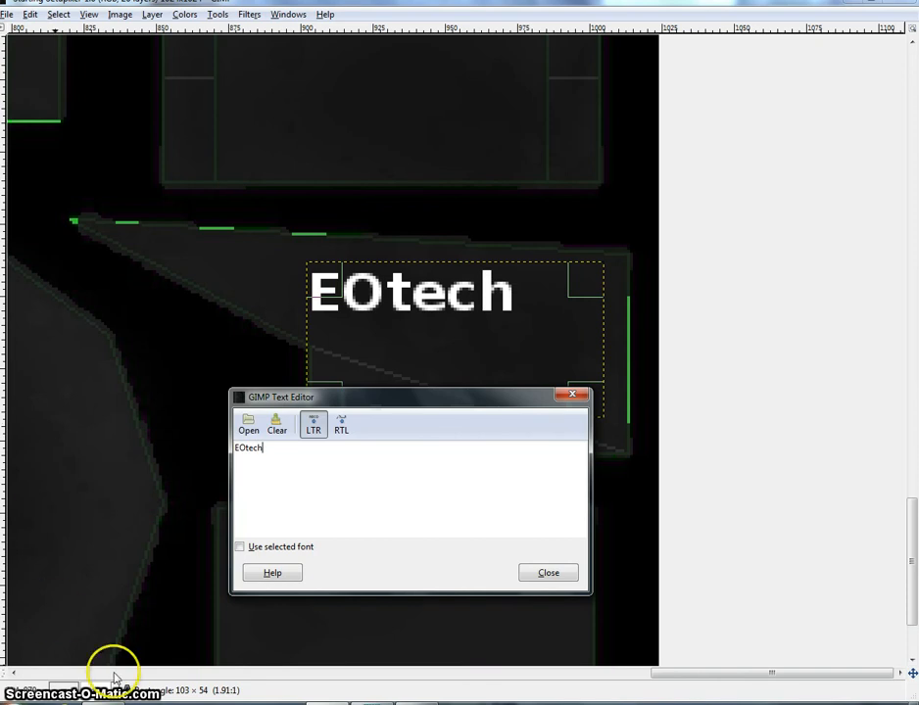
key(Tab)
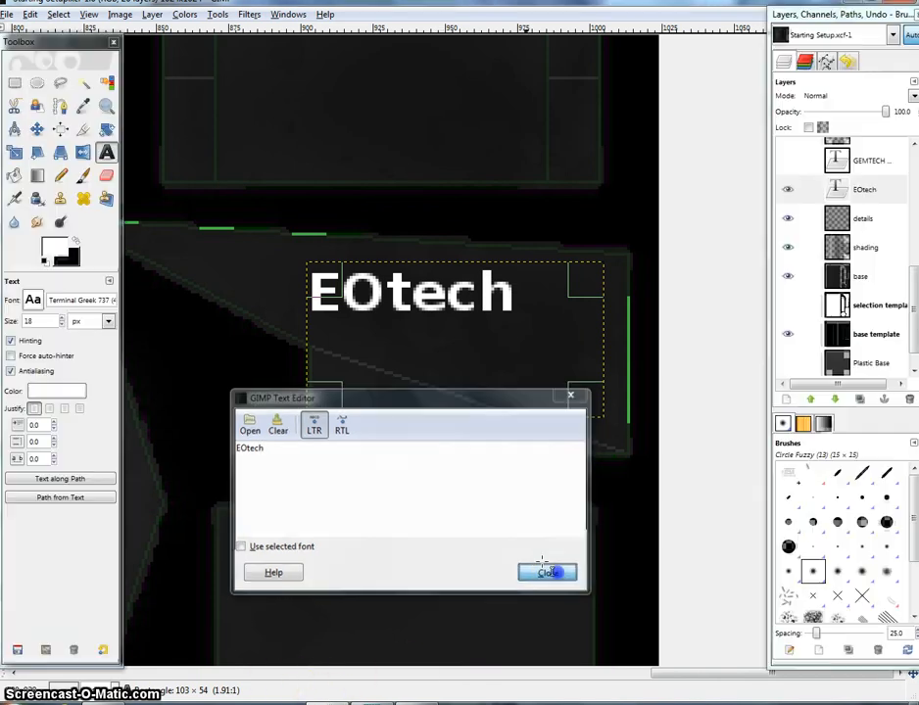
click(545, 572)
Step: Check the logo's spelling in the Eotech holographic sight reference photo and correct the text to "EOTech"
key(alt+Tab)
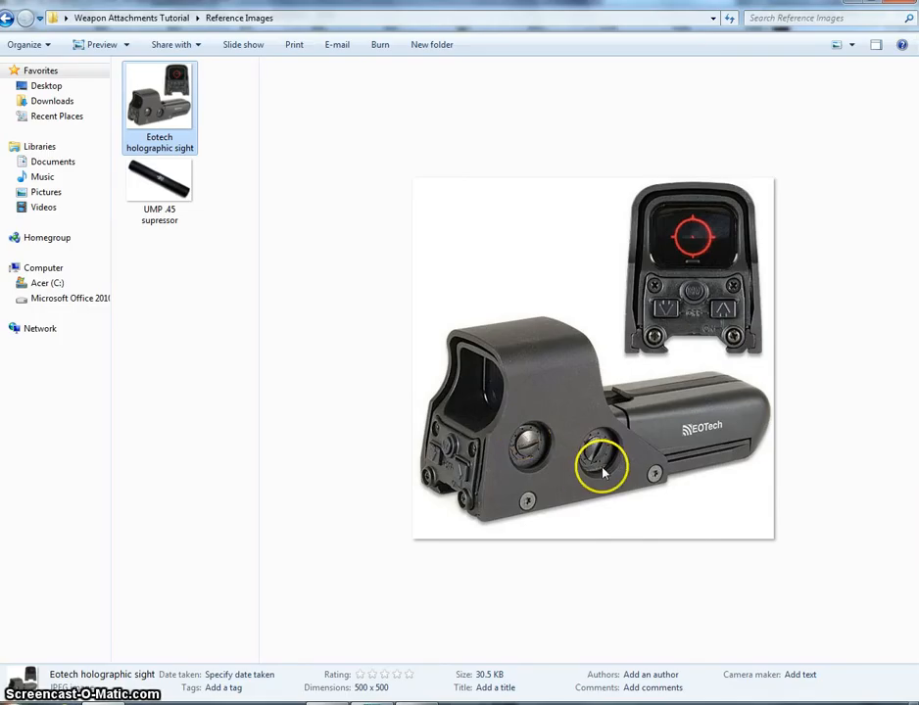
key(alt+Tab)
drag(485, 405, 478, 402)
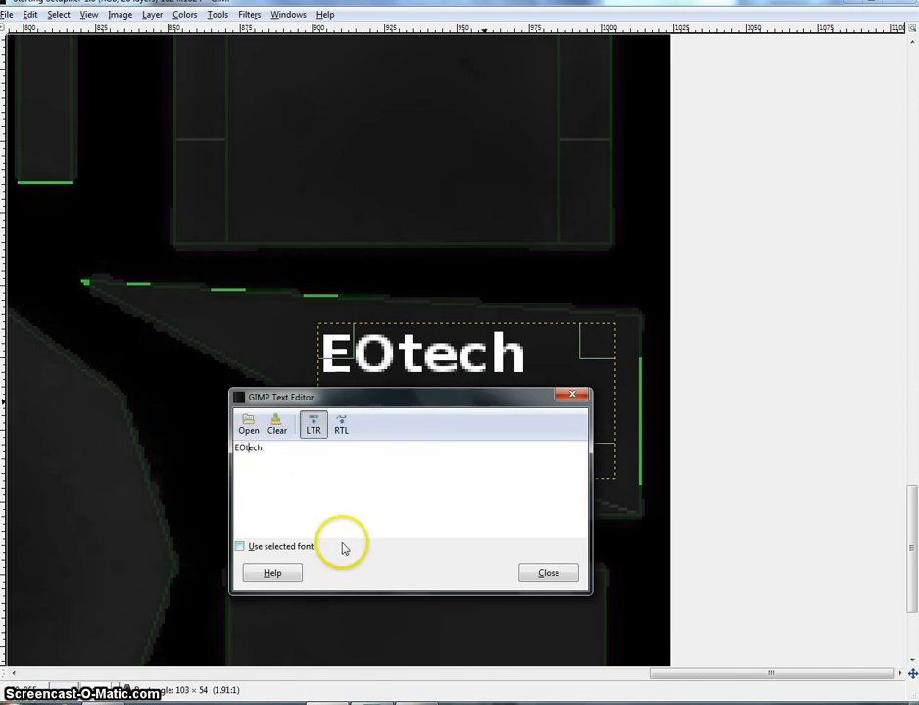
key(BackSpace)
text(T)
click(550, 575)
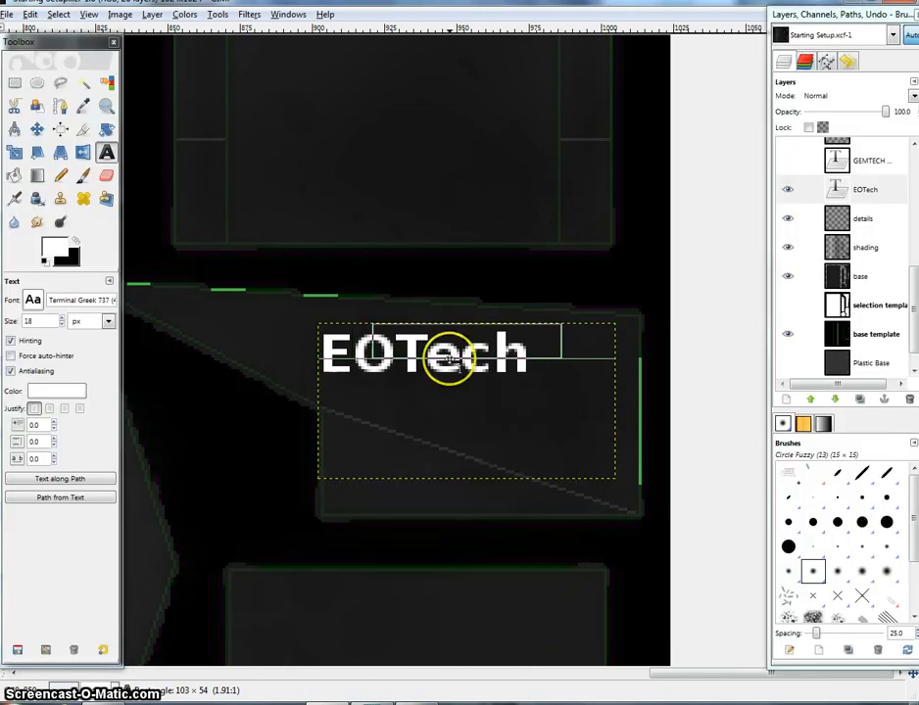
Step: Reduce the EOTech text's font size to 16 px
key(shift+ctrl+j)
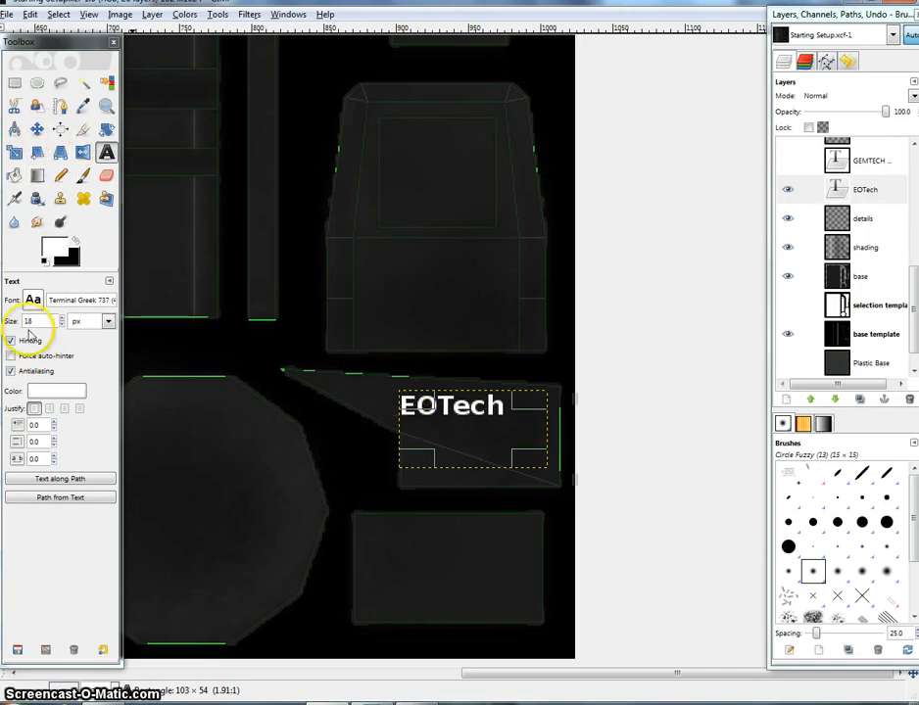
double_click(30, 320)
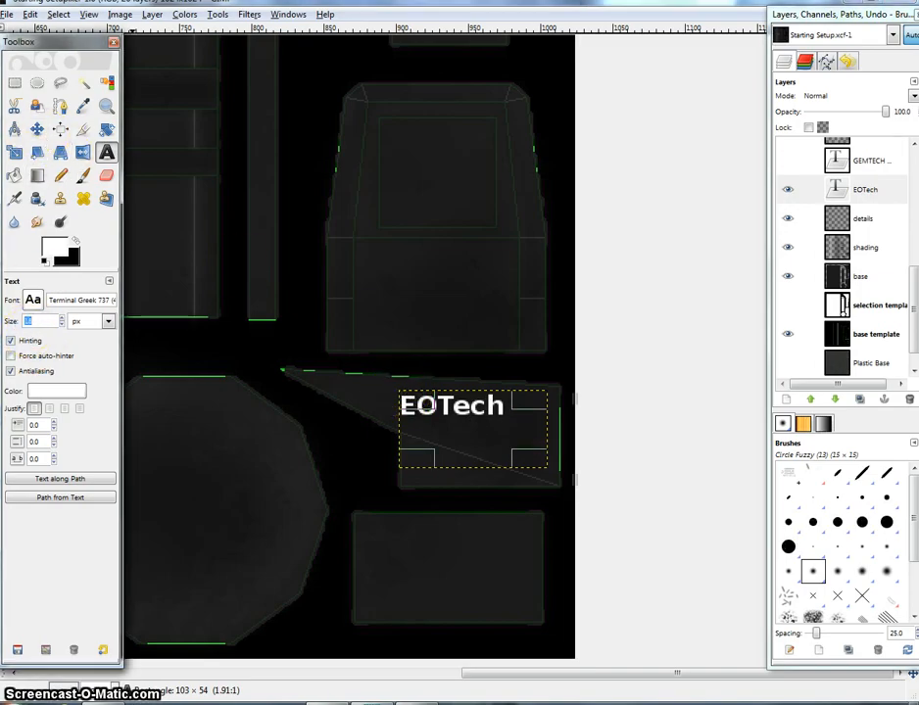
text(16)
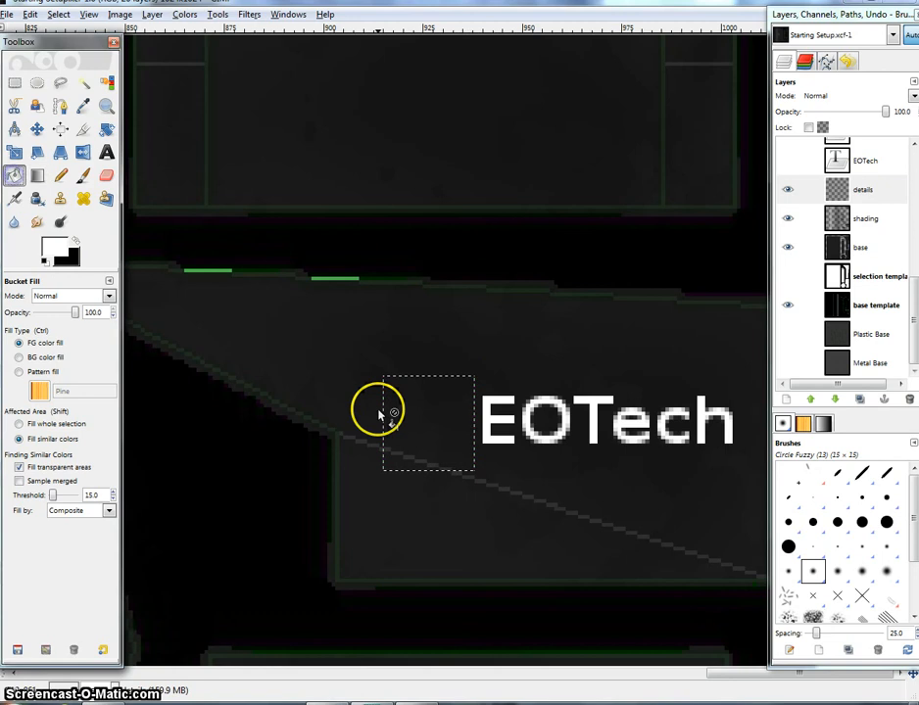
Step: Fill the square selection beside the EOTech text with white on the details layer and clear the selection
click(388, 412)
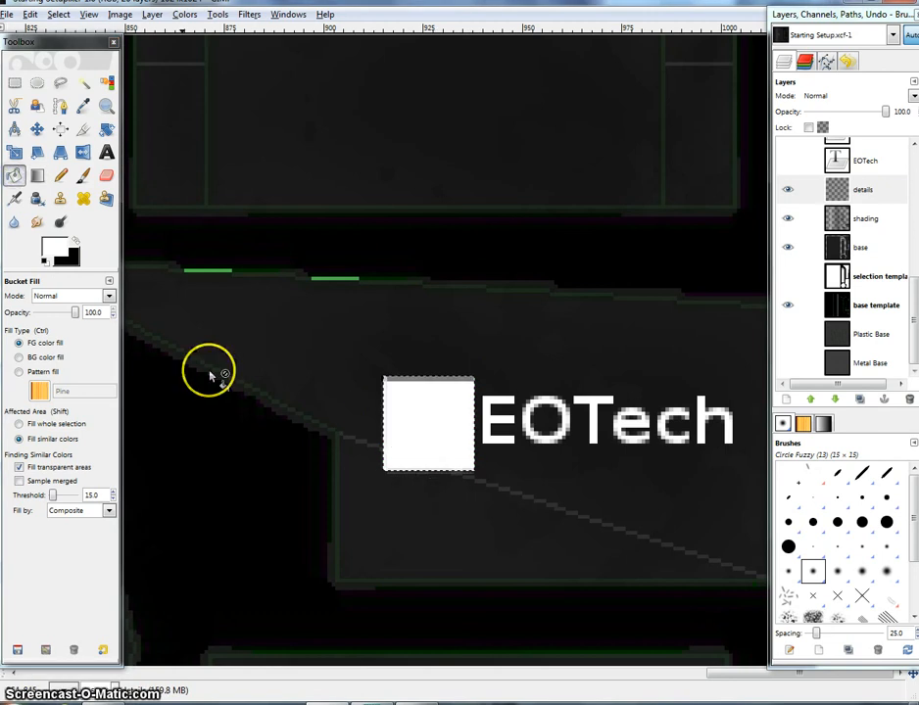
click(14, 86)
click(188, 308)
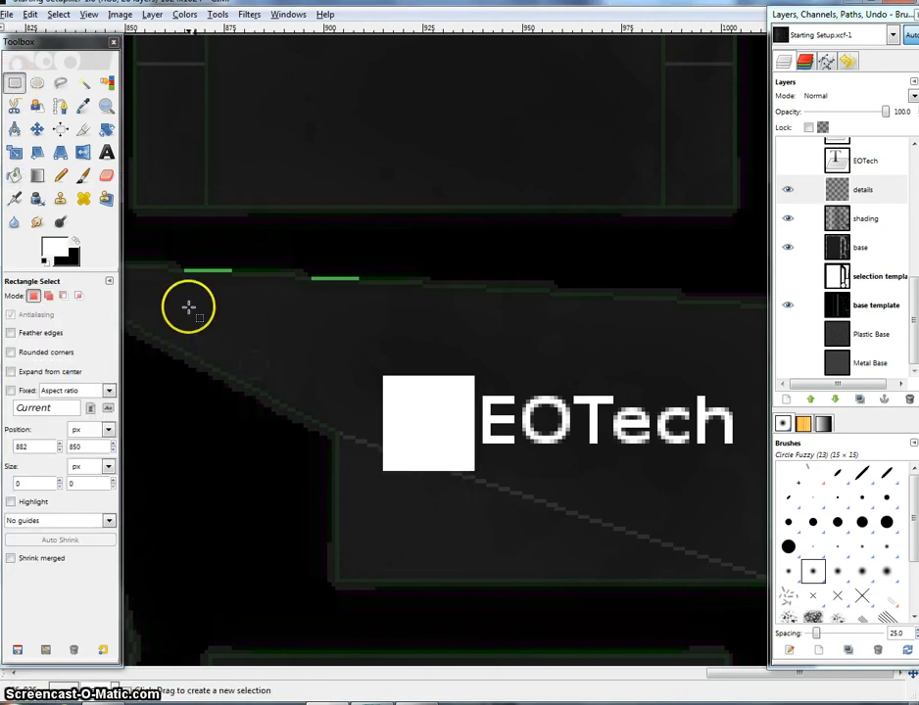
Step: Switch to the Eraser with the Circle Fuzzy (13) brush and reduce the brush scale
click(106, 175)
drag(103, 353, 42, 356)
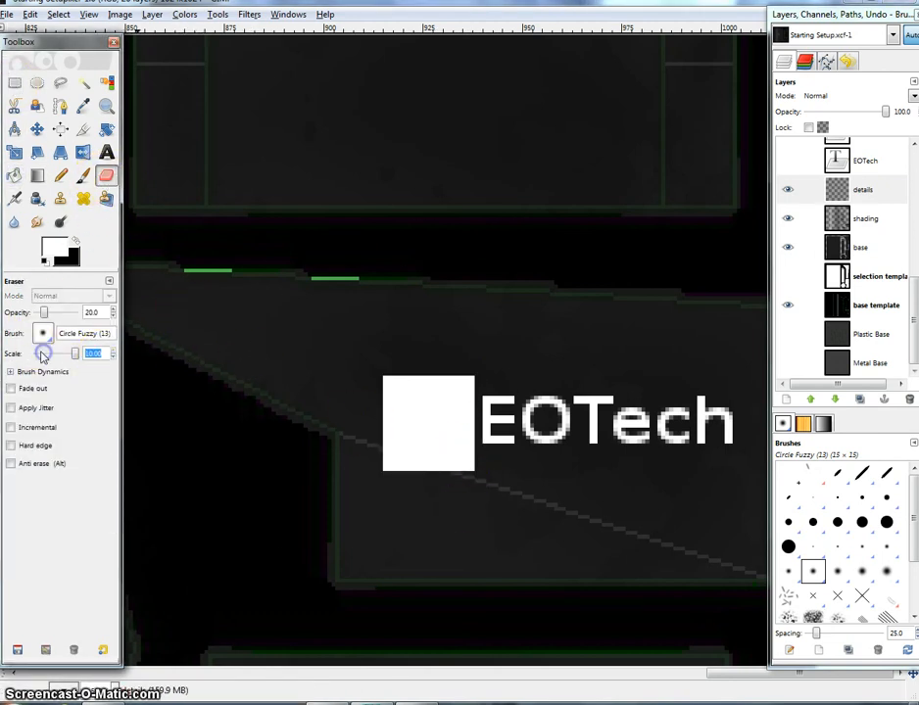